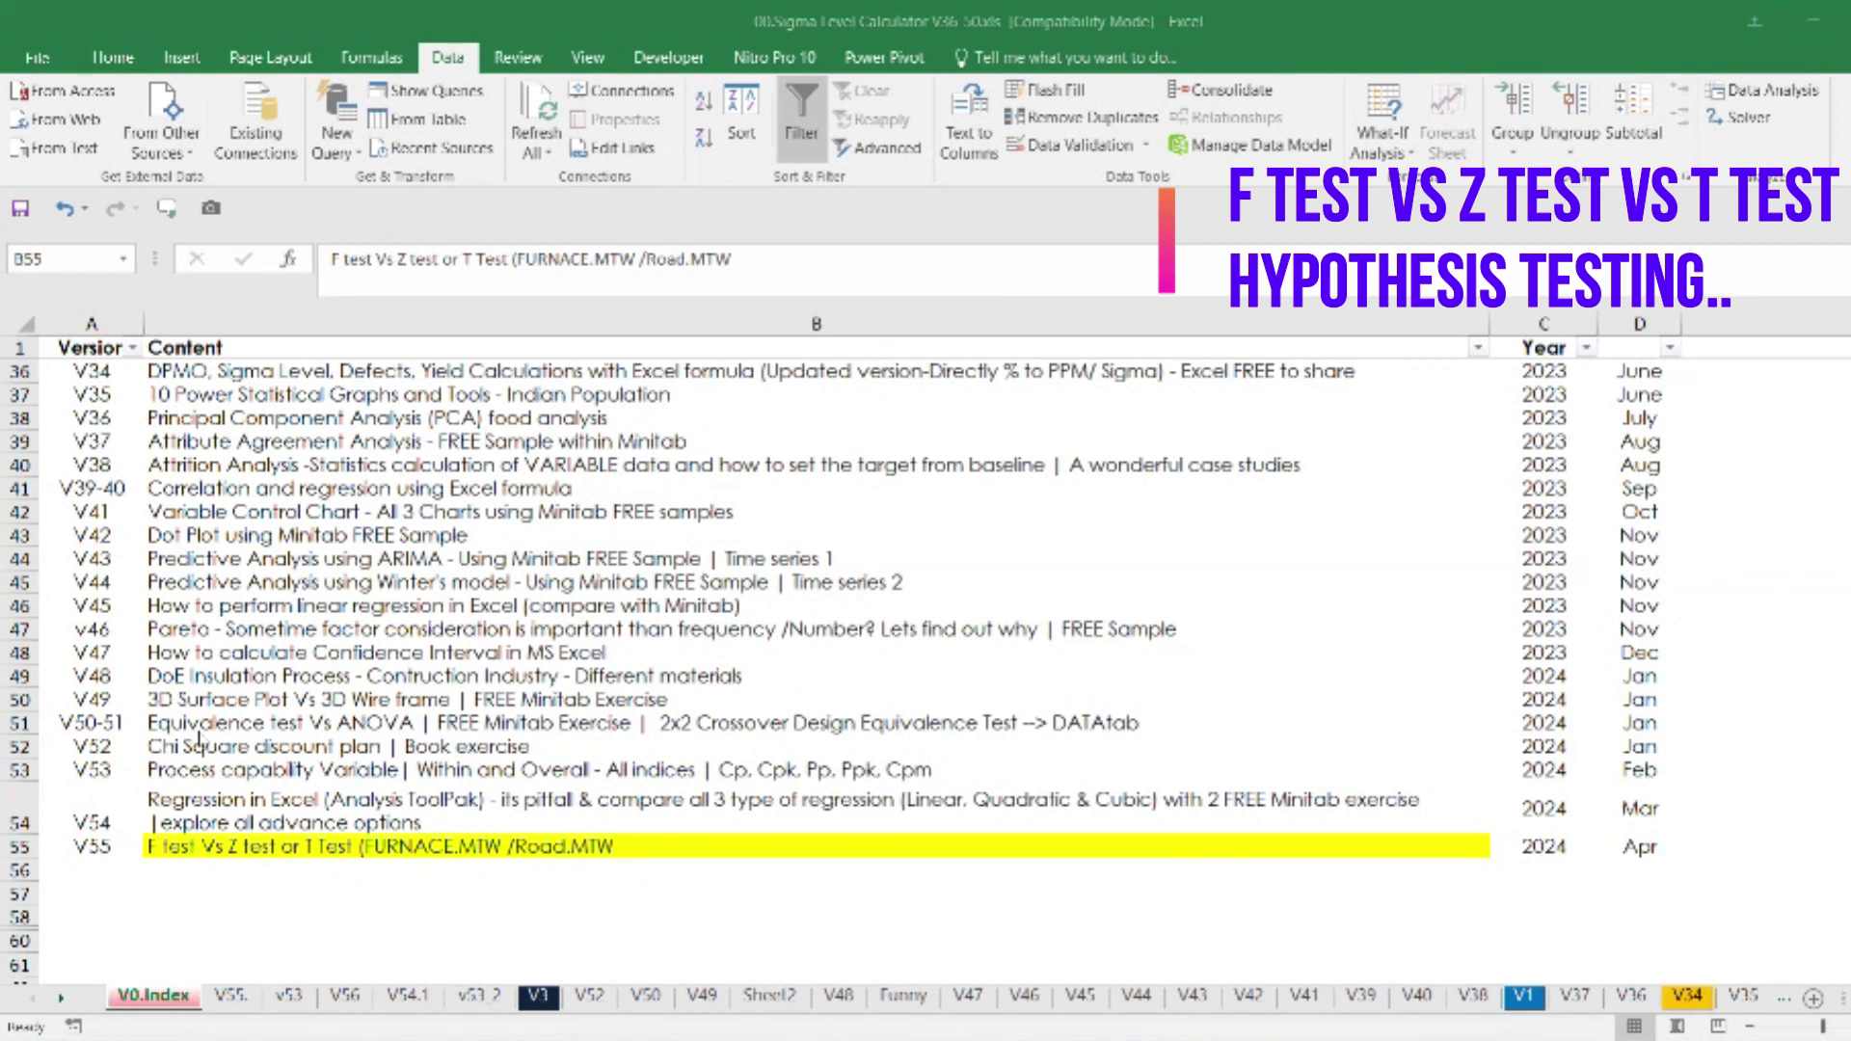
Open Excel's Data Analysis tool list and look through the entries from F-Test Two-Sample for Variances to Moving Average.
left_click(223, 845)
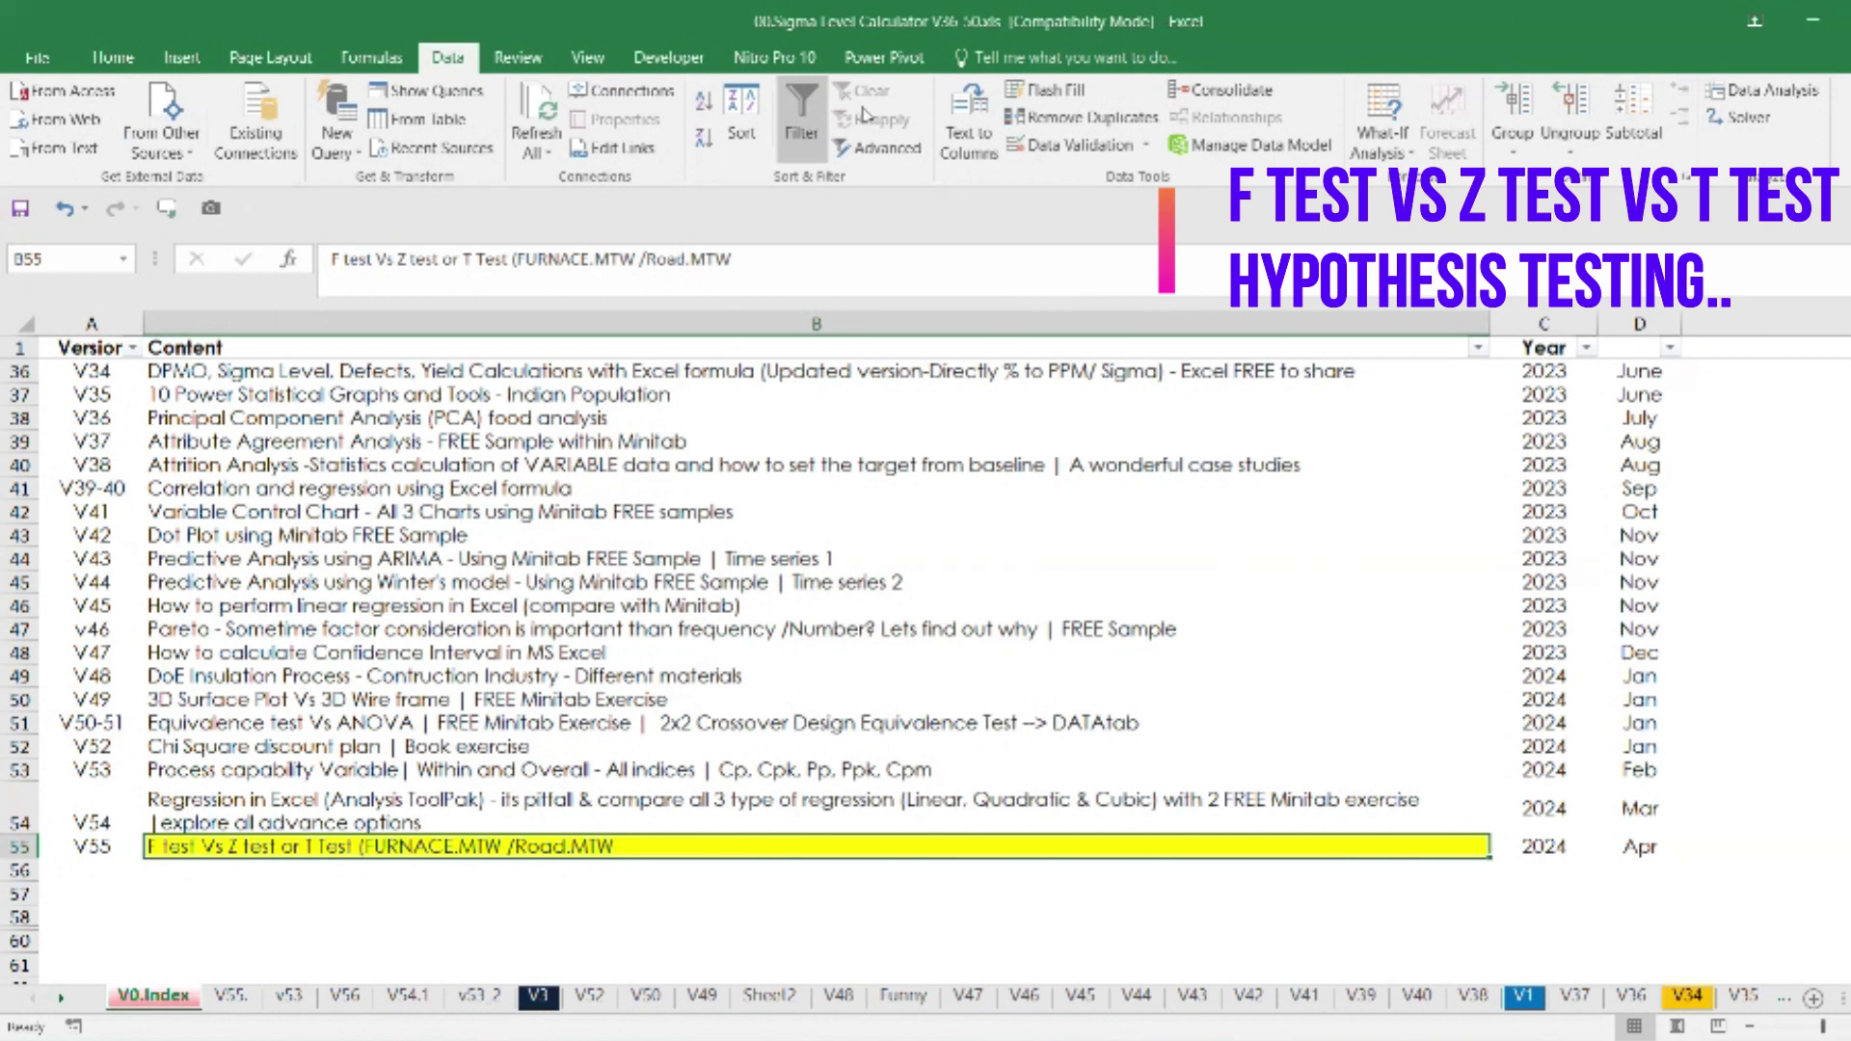
left_click(1762, 89)
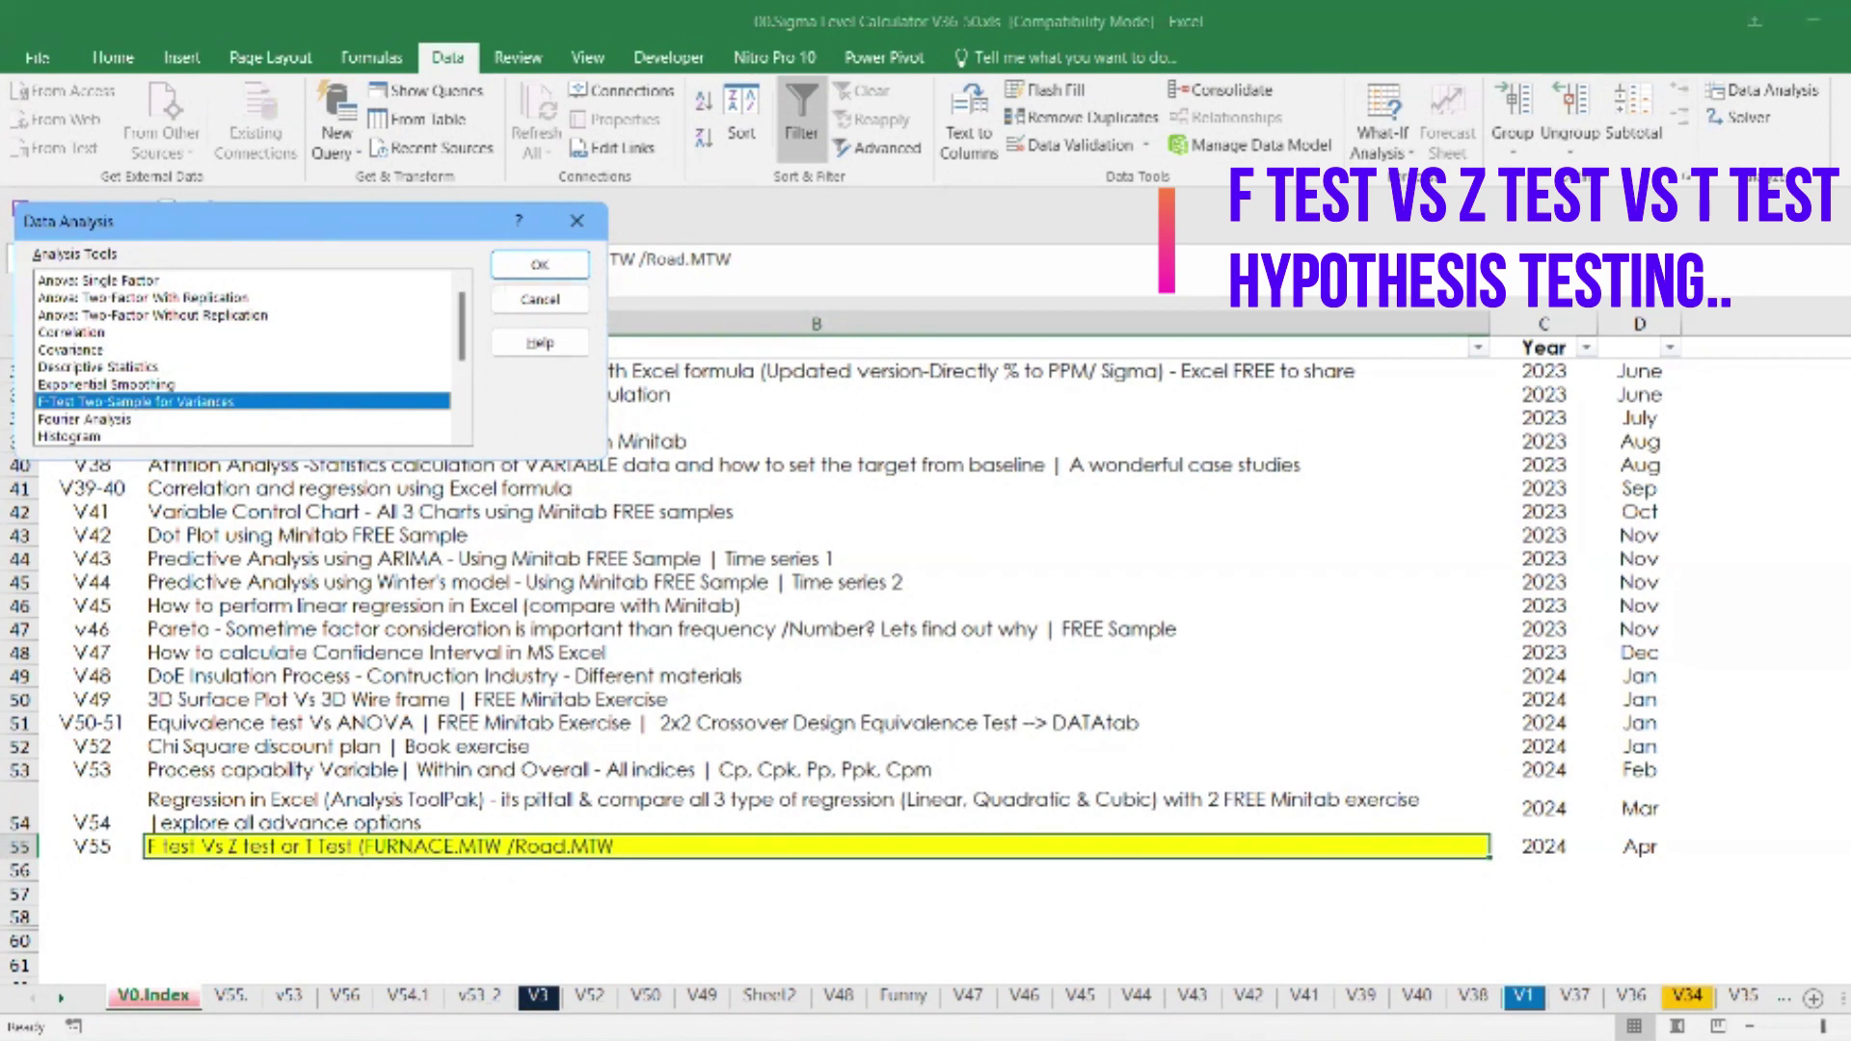
key("Down")
key("Down")
key("Down")
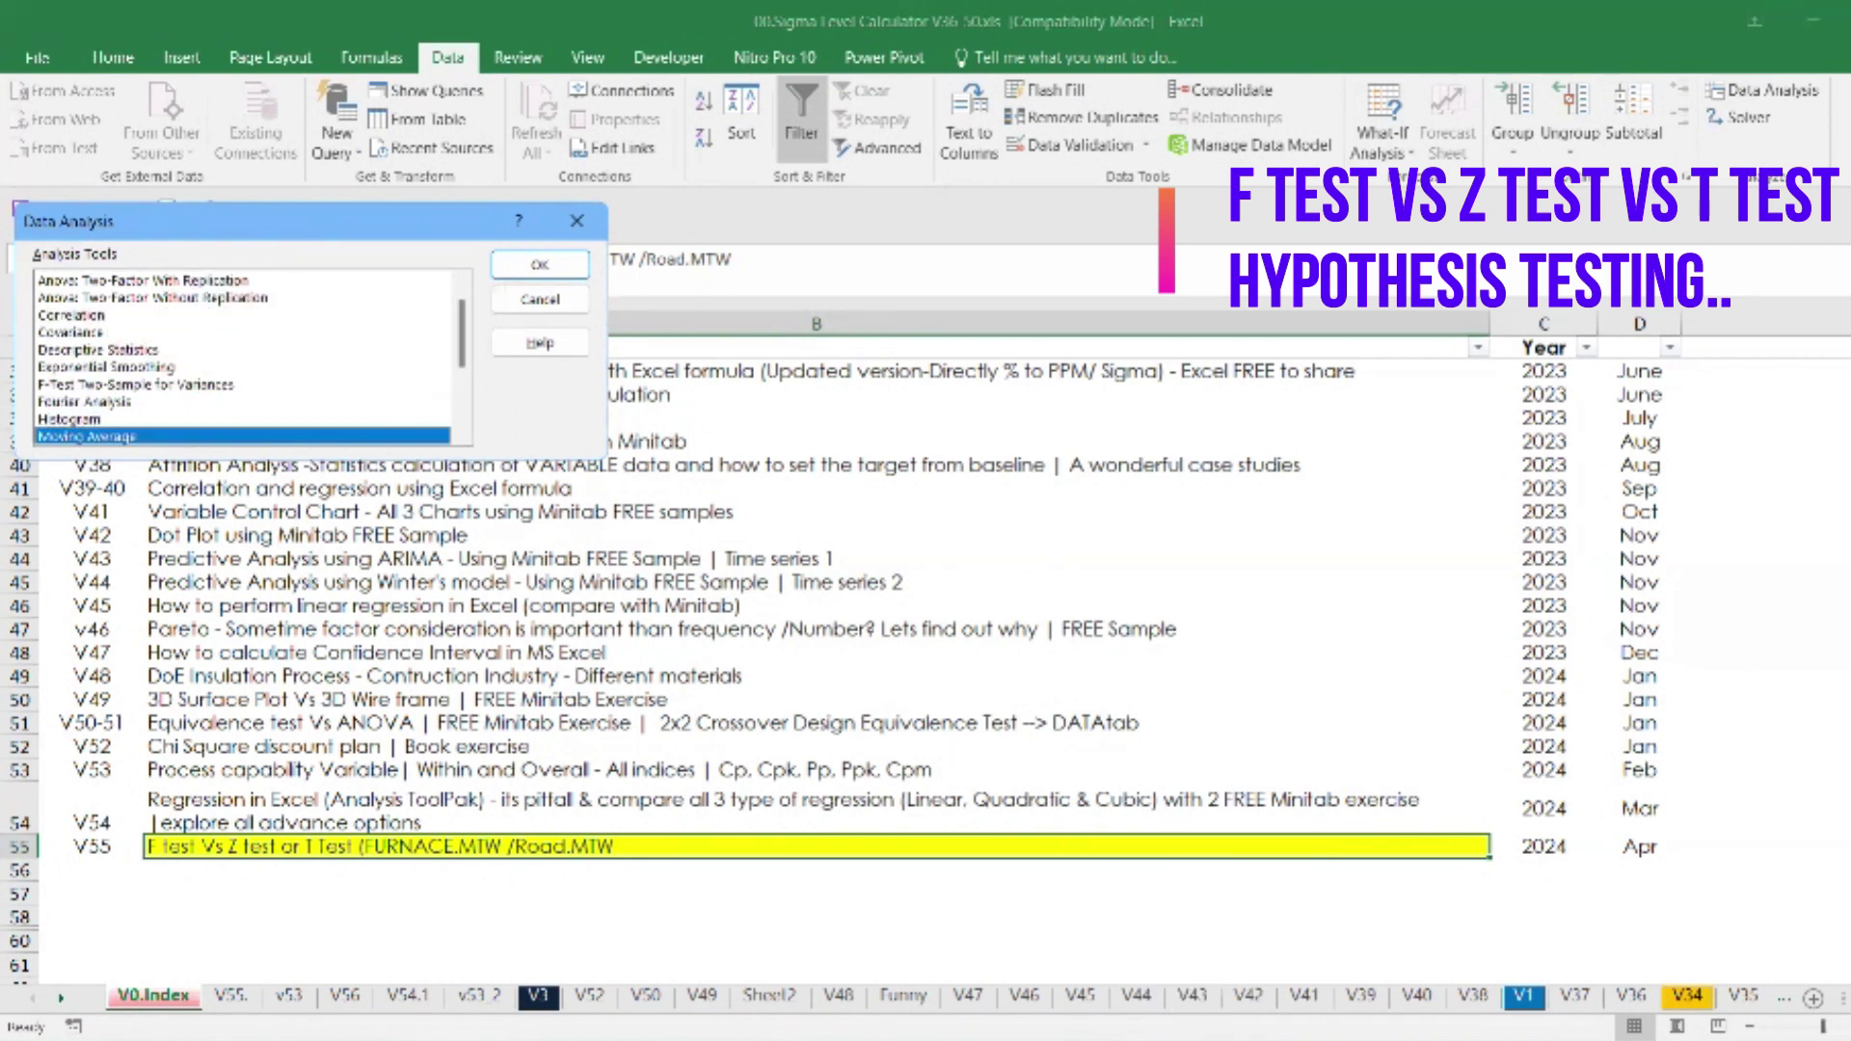
Launch Minitab 17 Statistical Software.
key("super+s")
type("m")
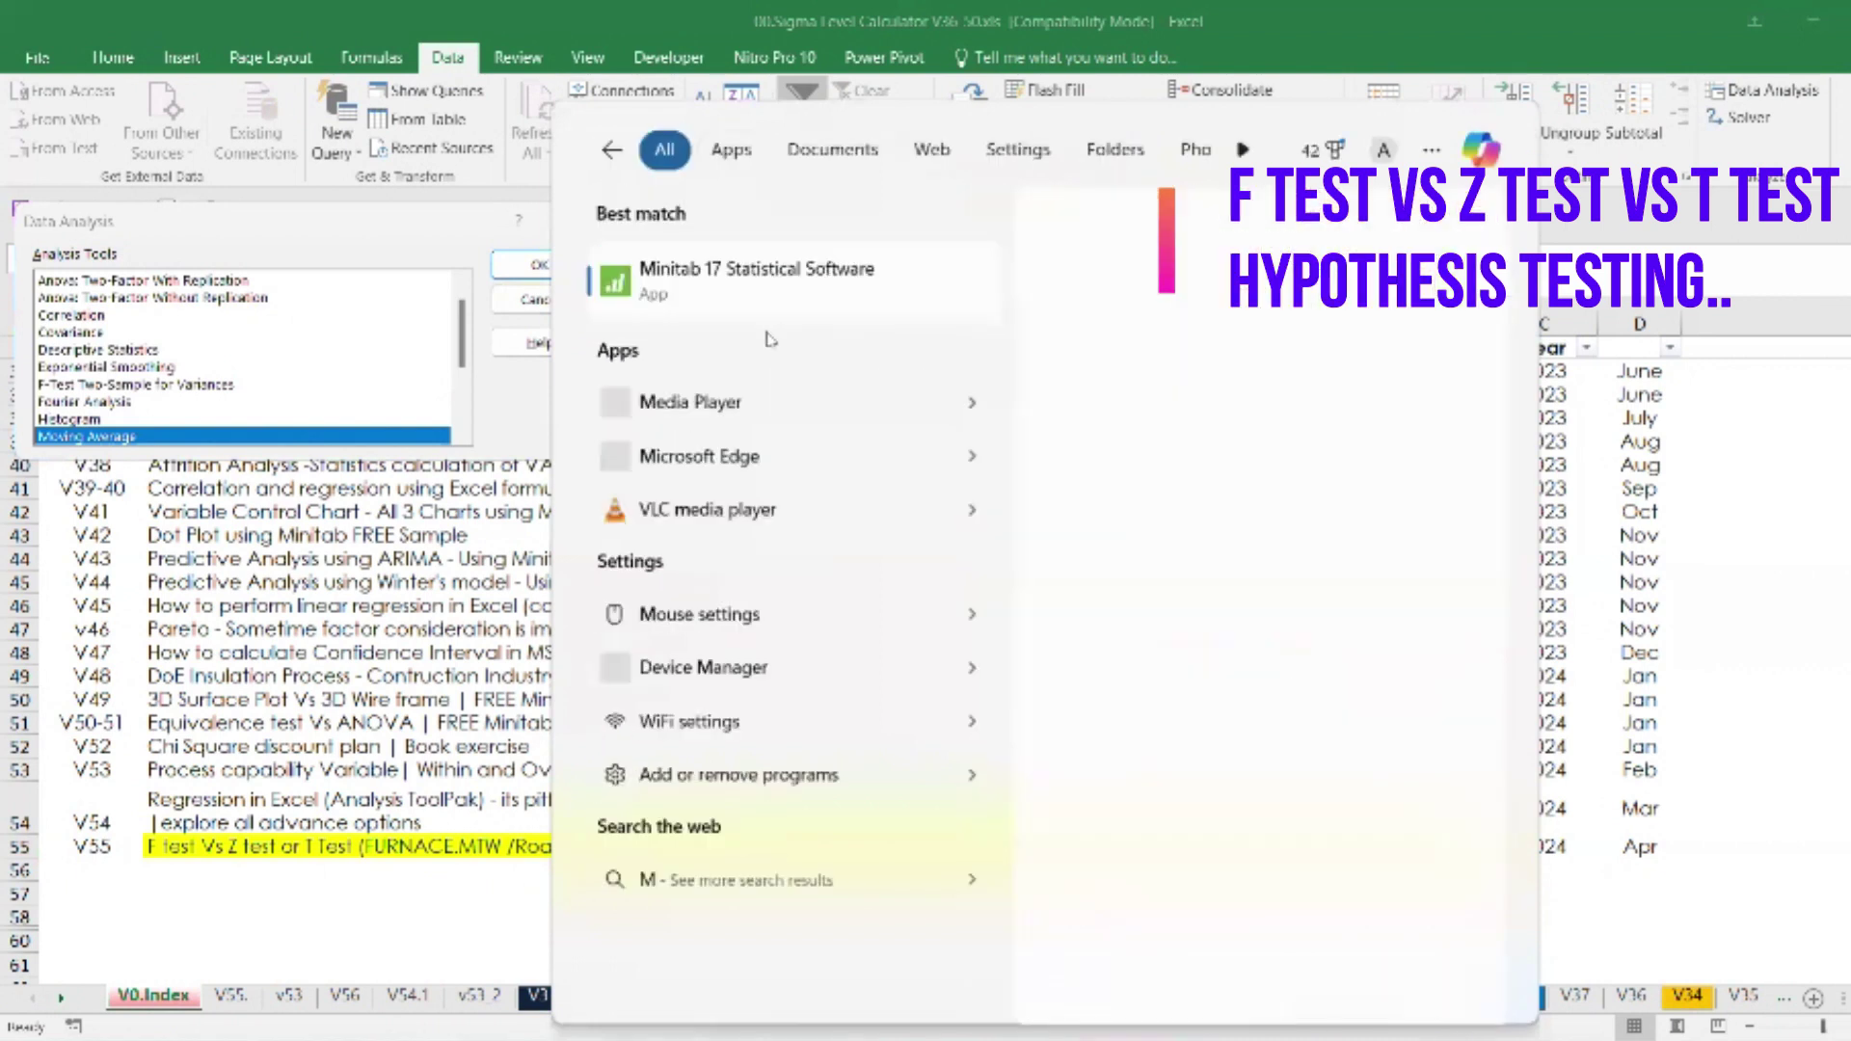
left_click(781, 258)
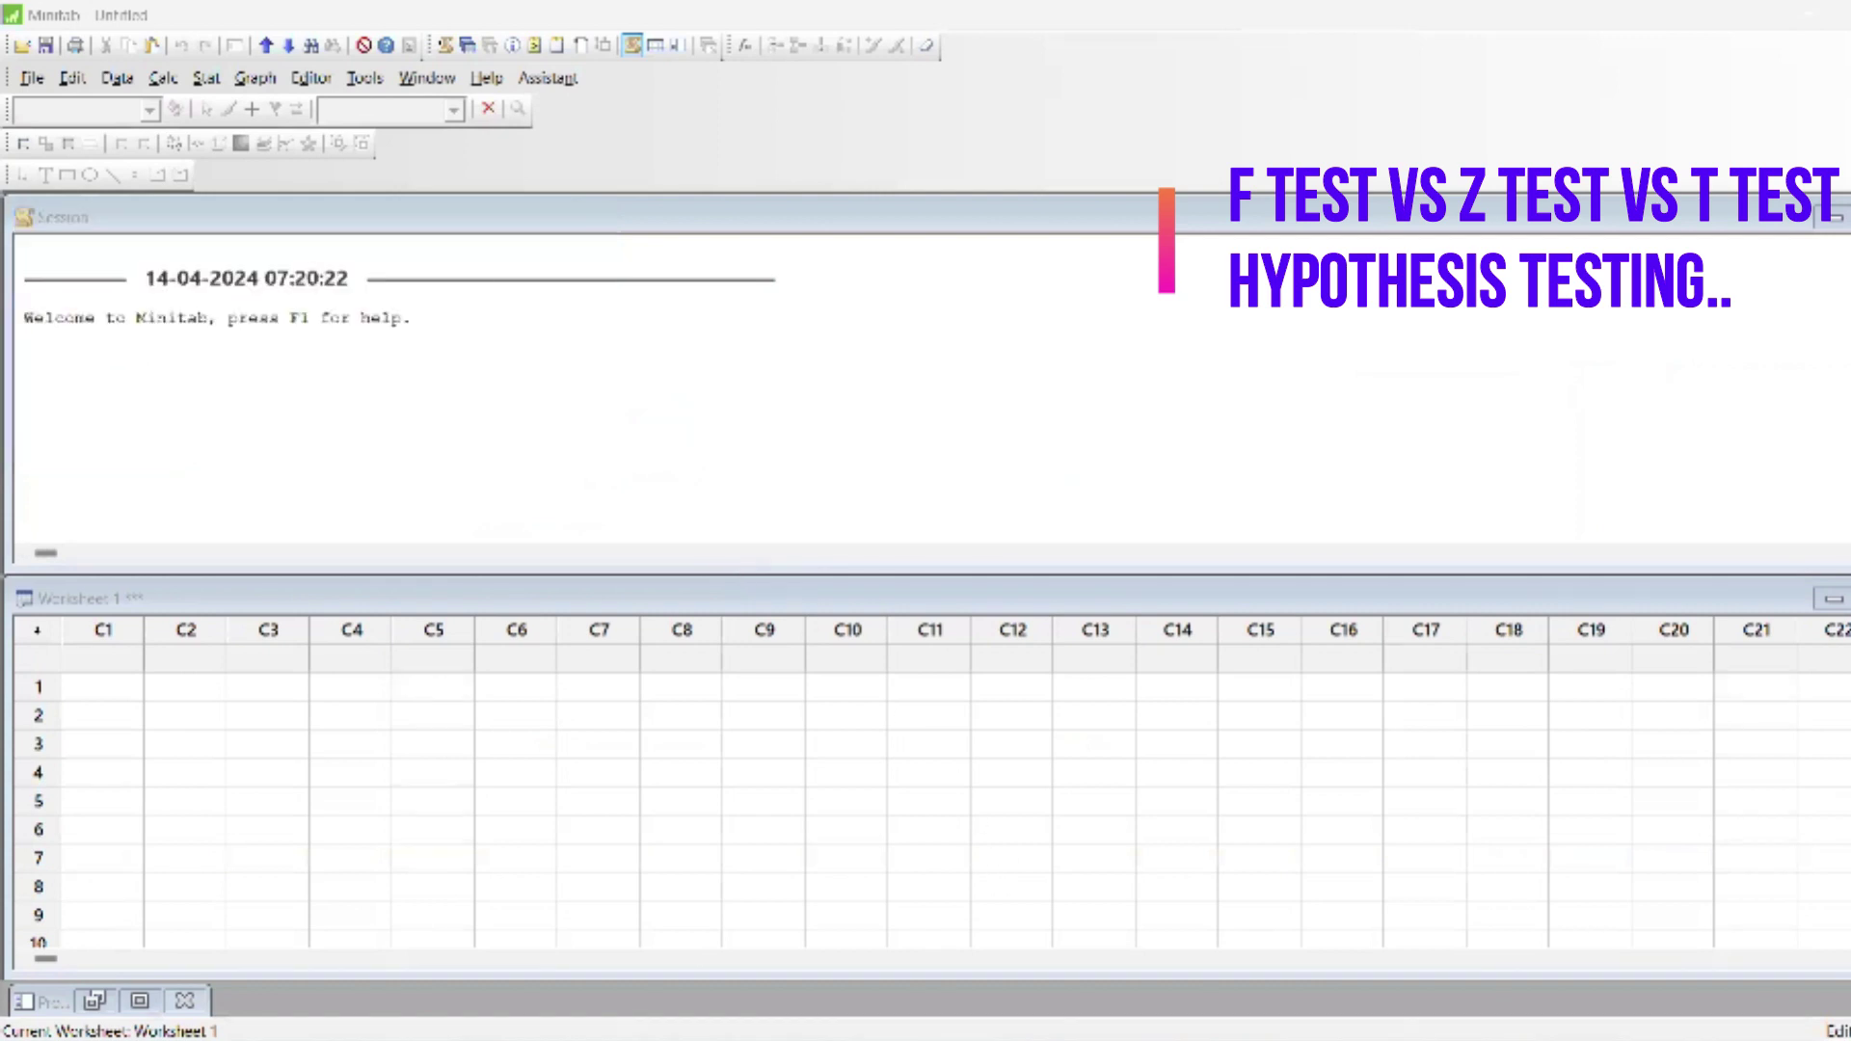
Switch back to the Sigma Level Calculator workbook in Excel and close the Data Analysis tool list.
mouse_move(1095, 990)
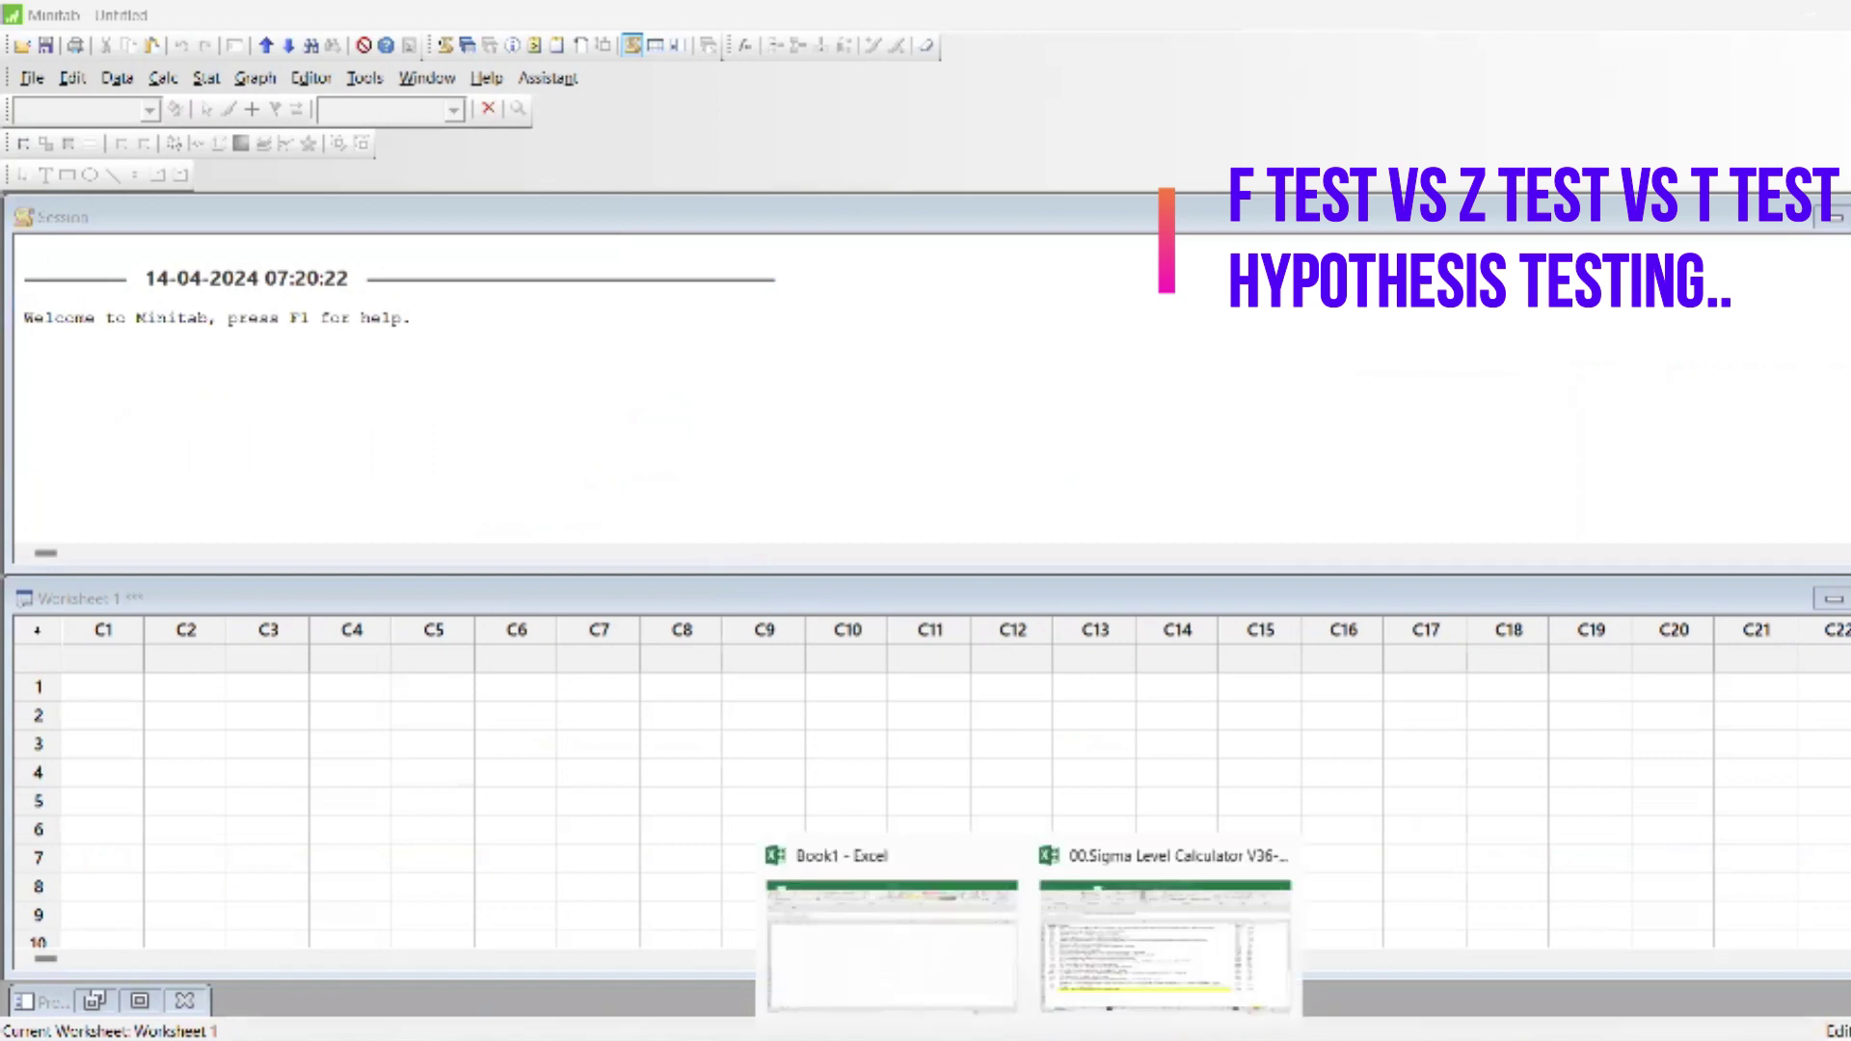
left_click(1108, 959)
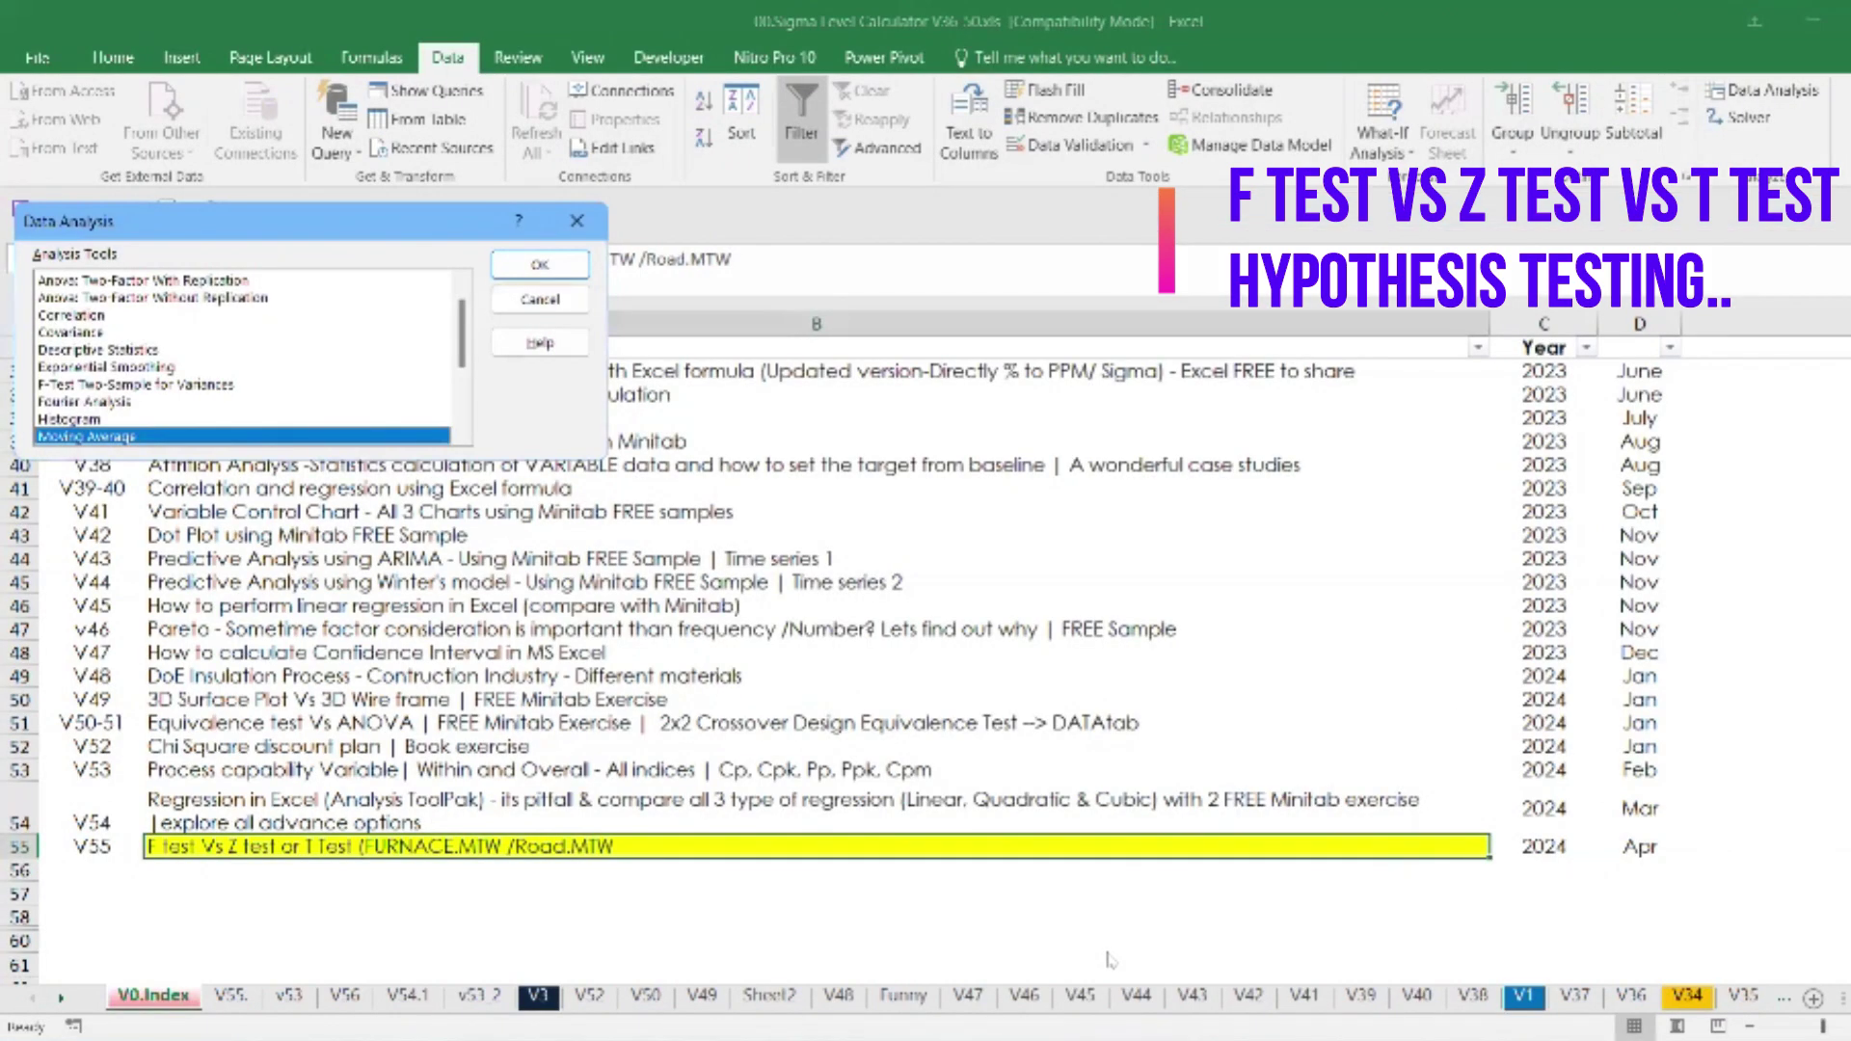
left_click(578, 221)
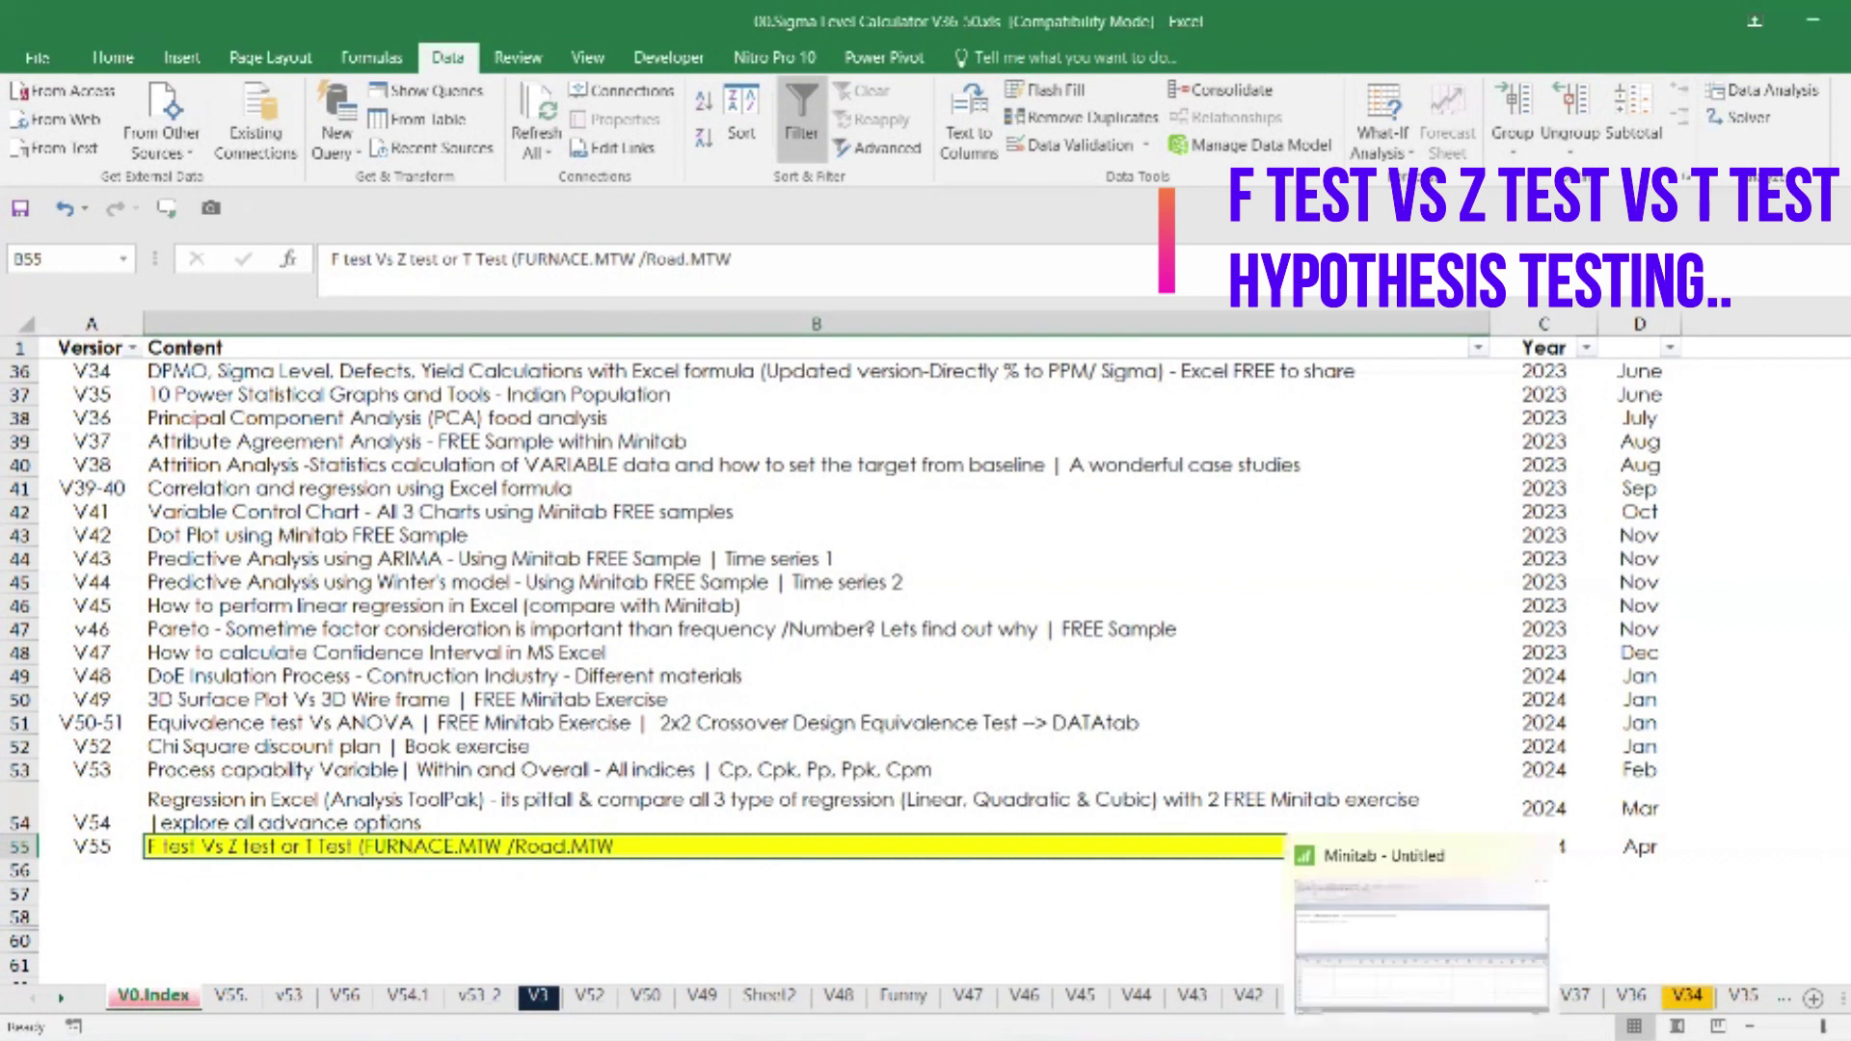
Switch to Minitab and open the Furnace.MTW worksheet from the Minitab Sample Data folder.
left_click(1417, 940)
key("ctrl+d")
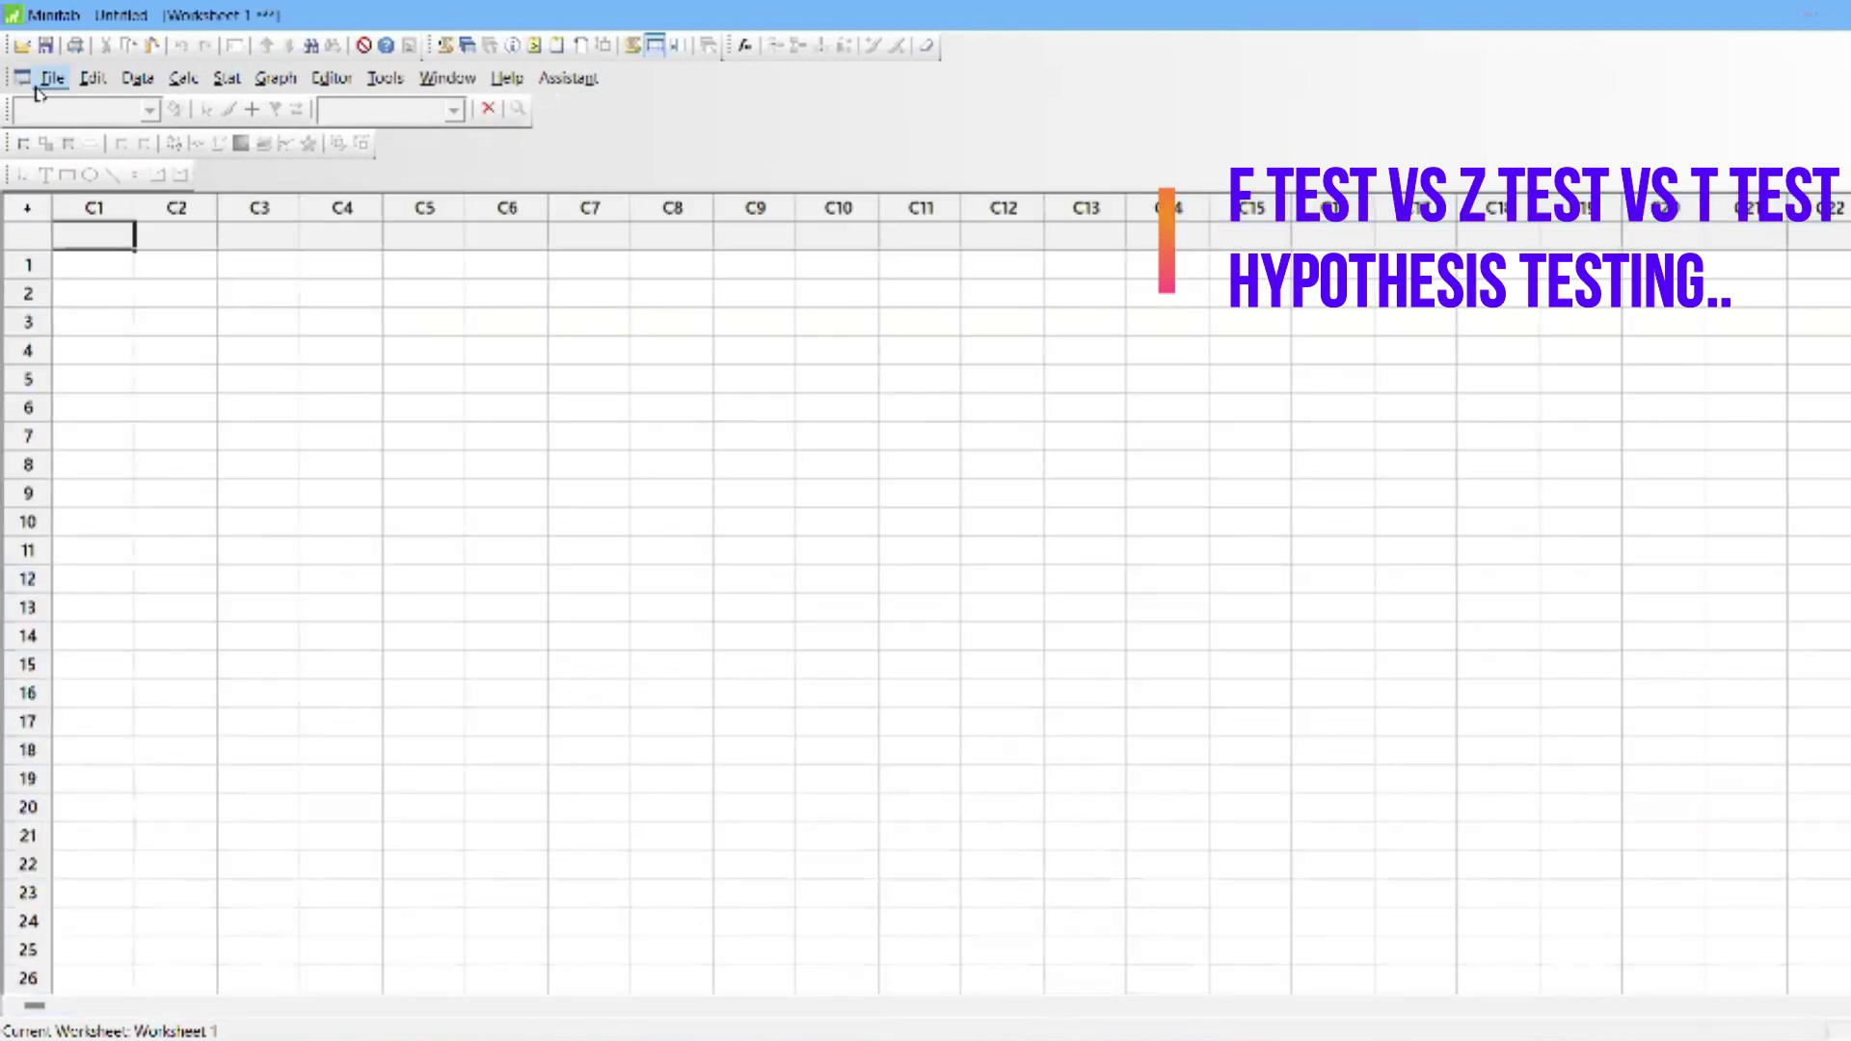
left_click(47, 79)
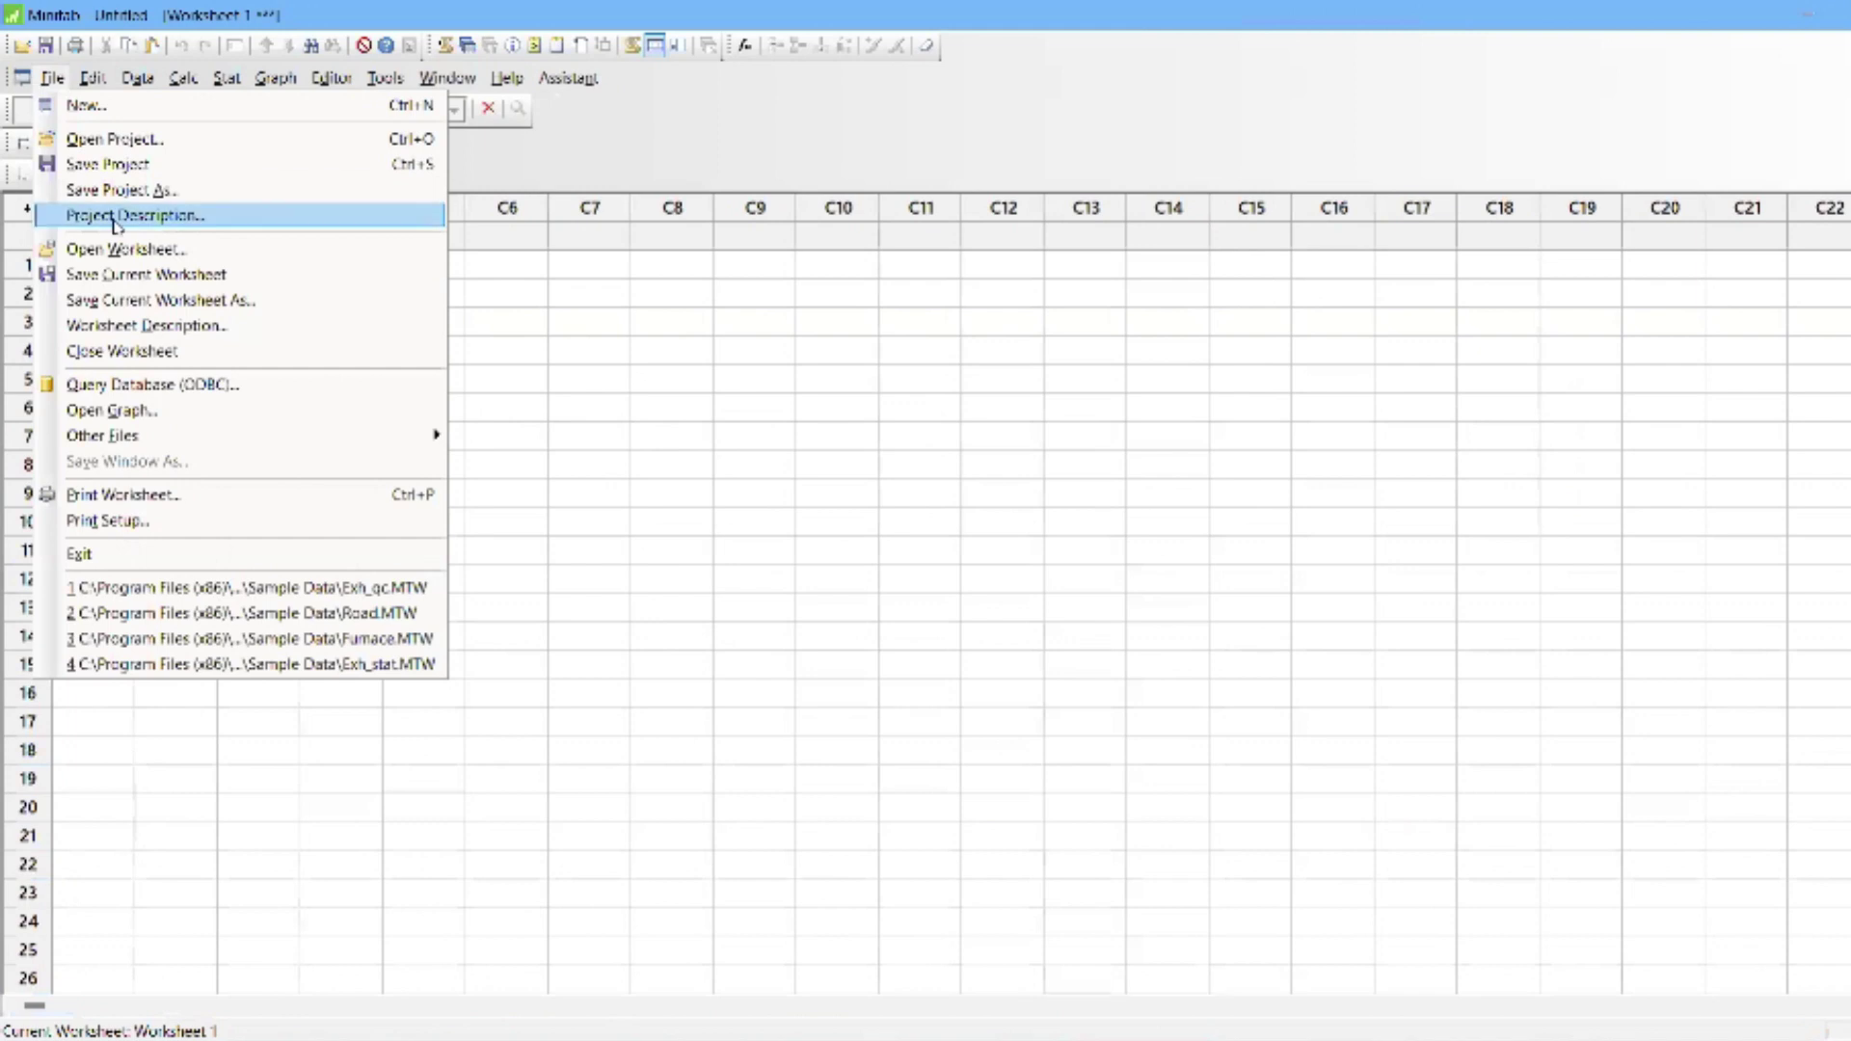
left_click(124, 253)
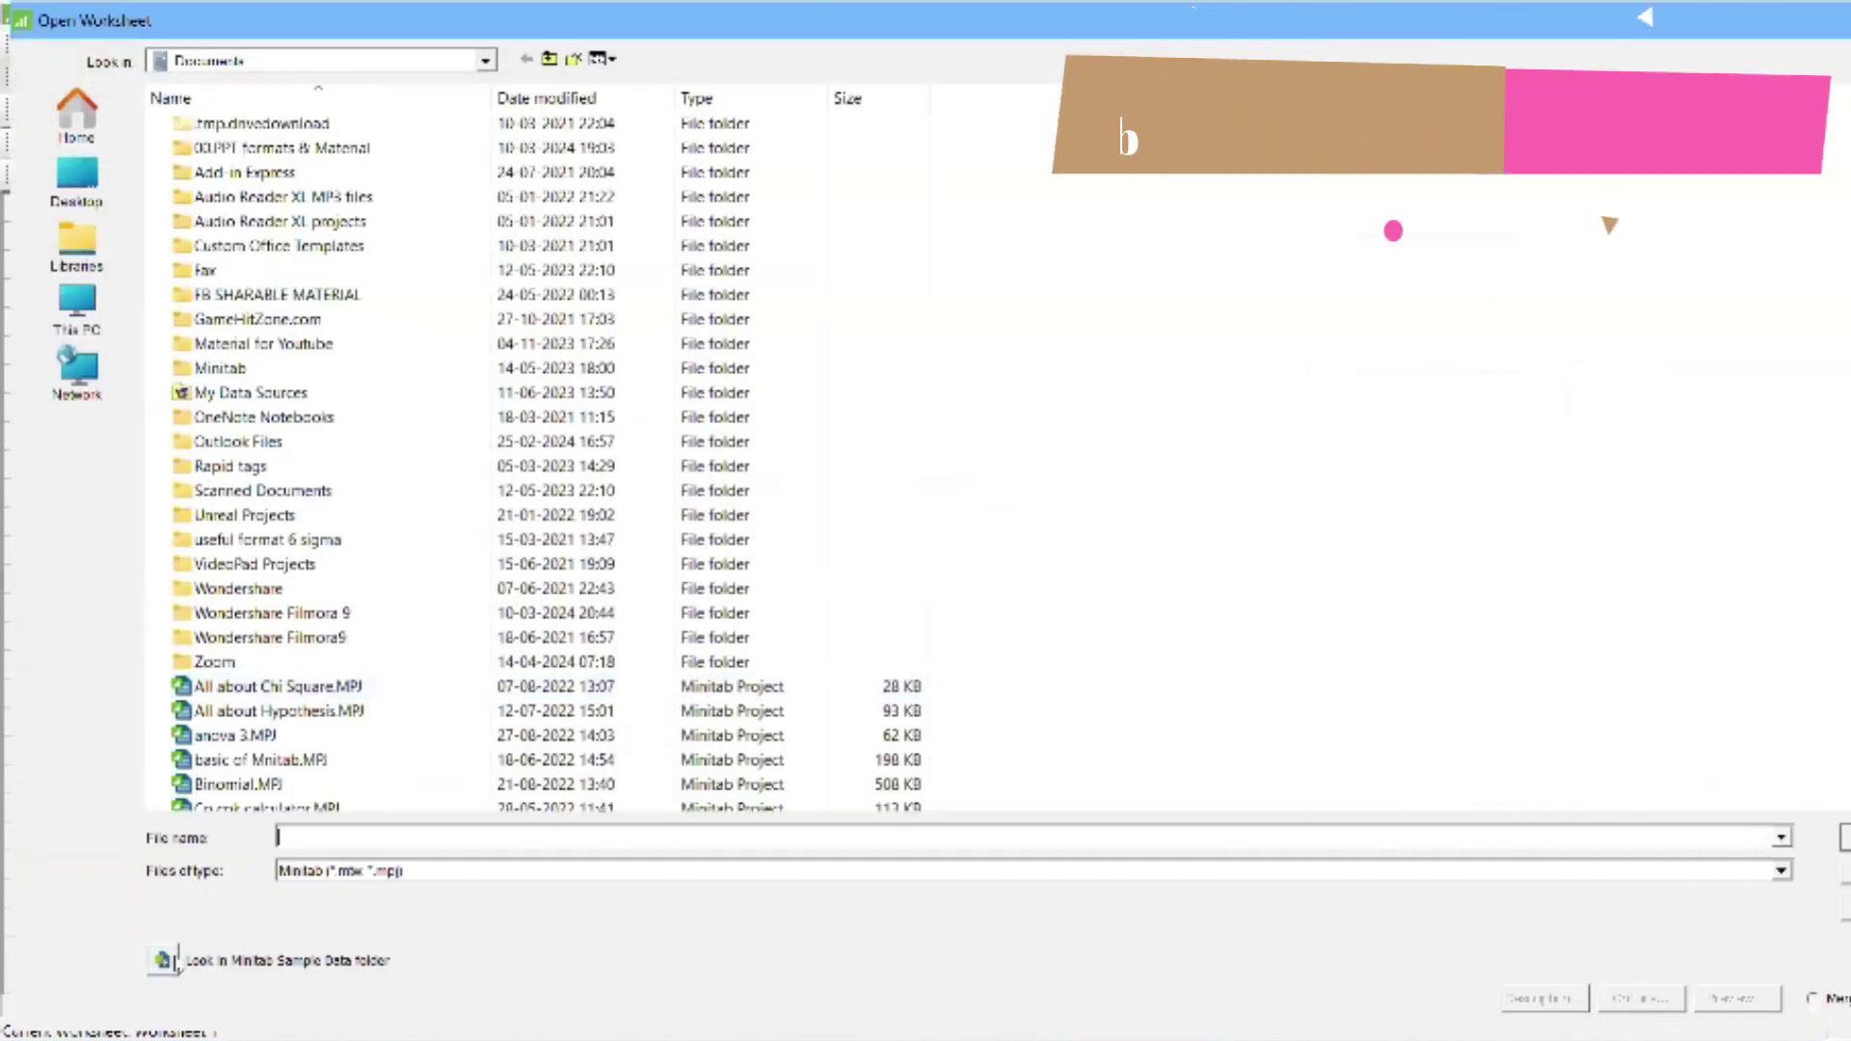
left_click(162, 960)
type("FUR")
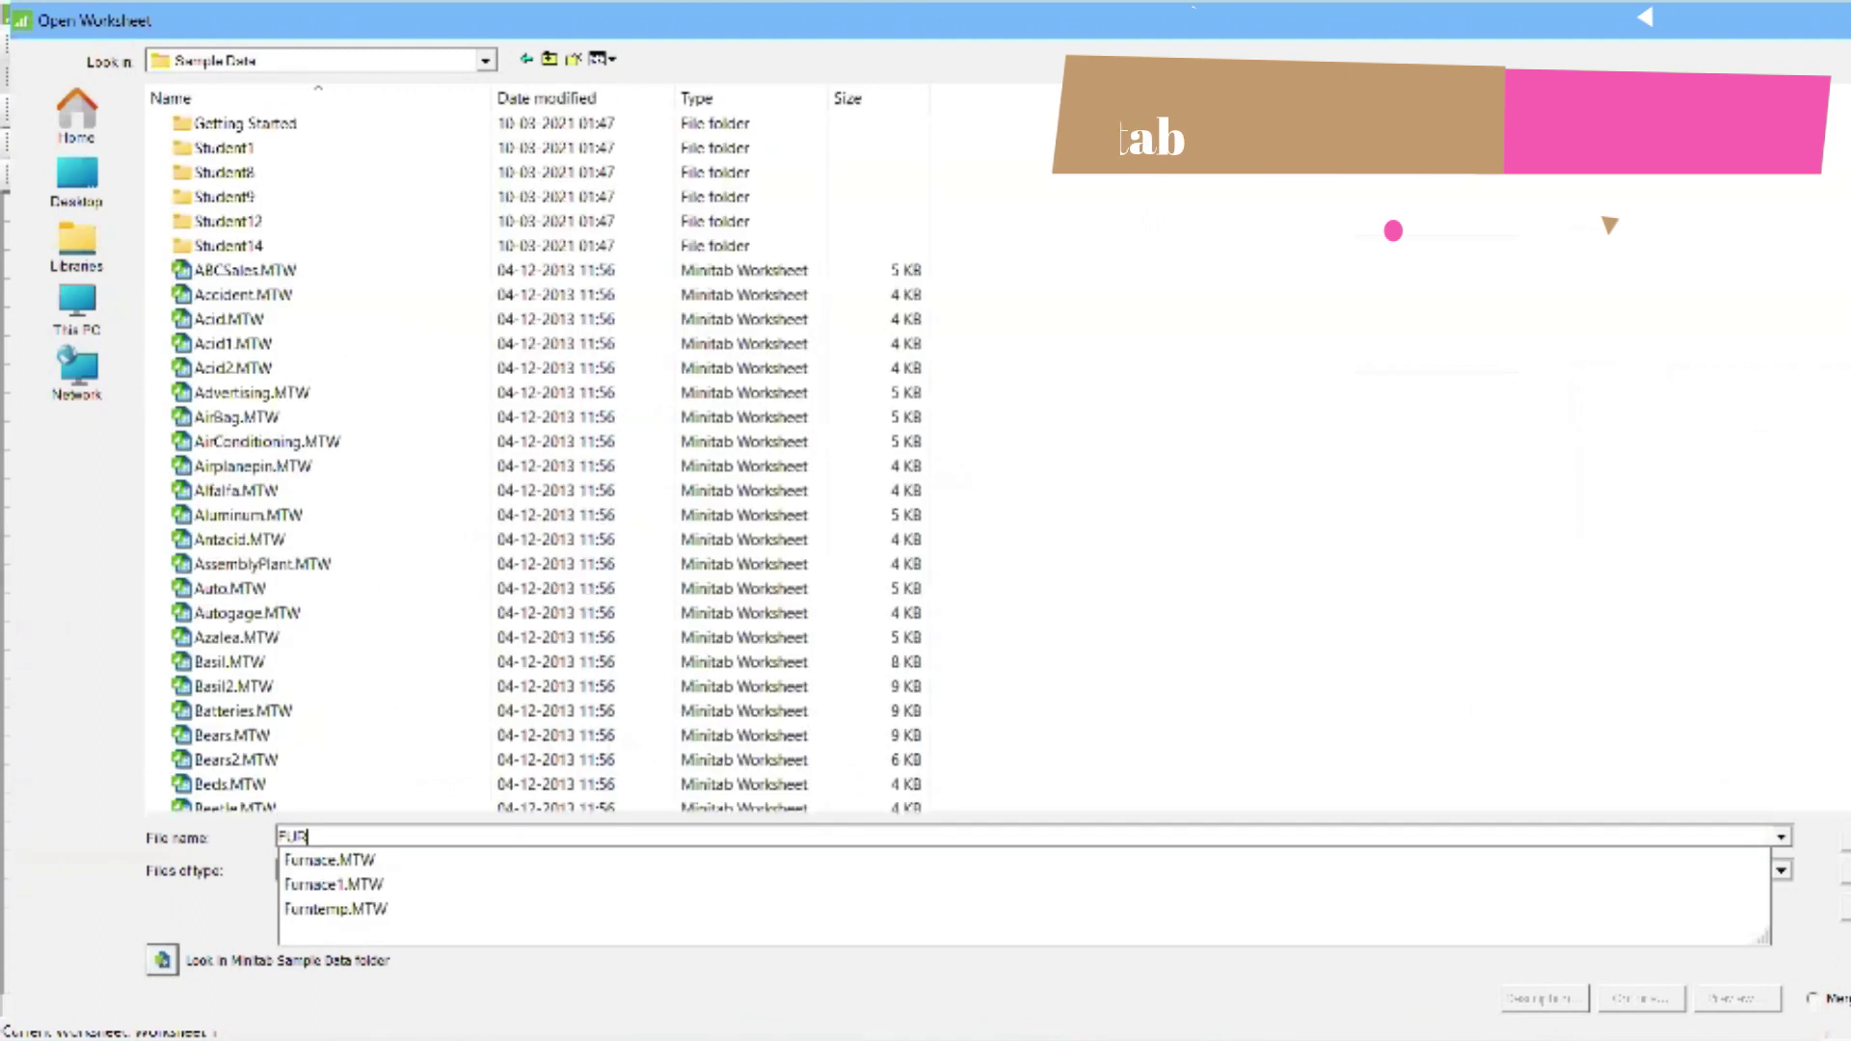
left_click(409, 860)
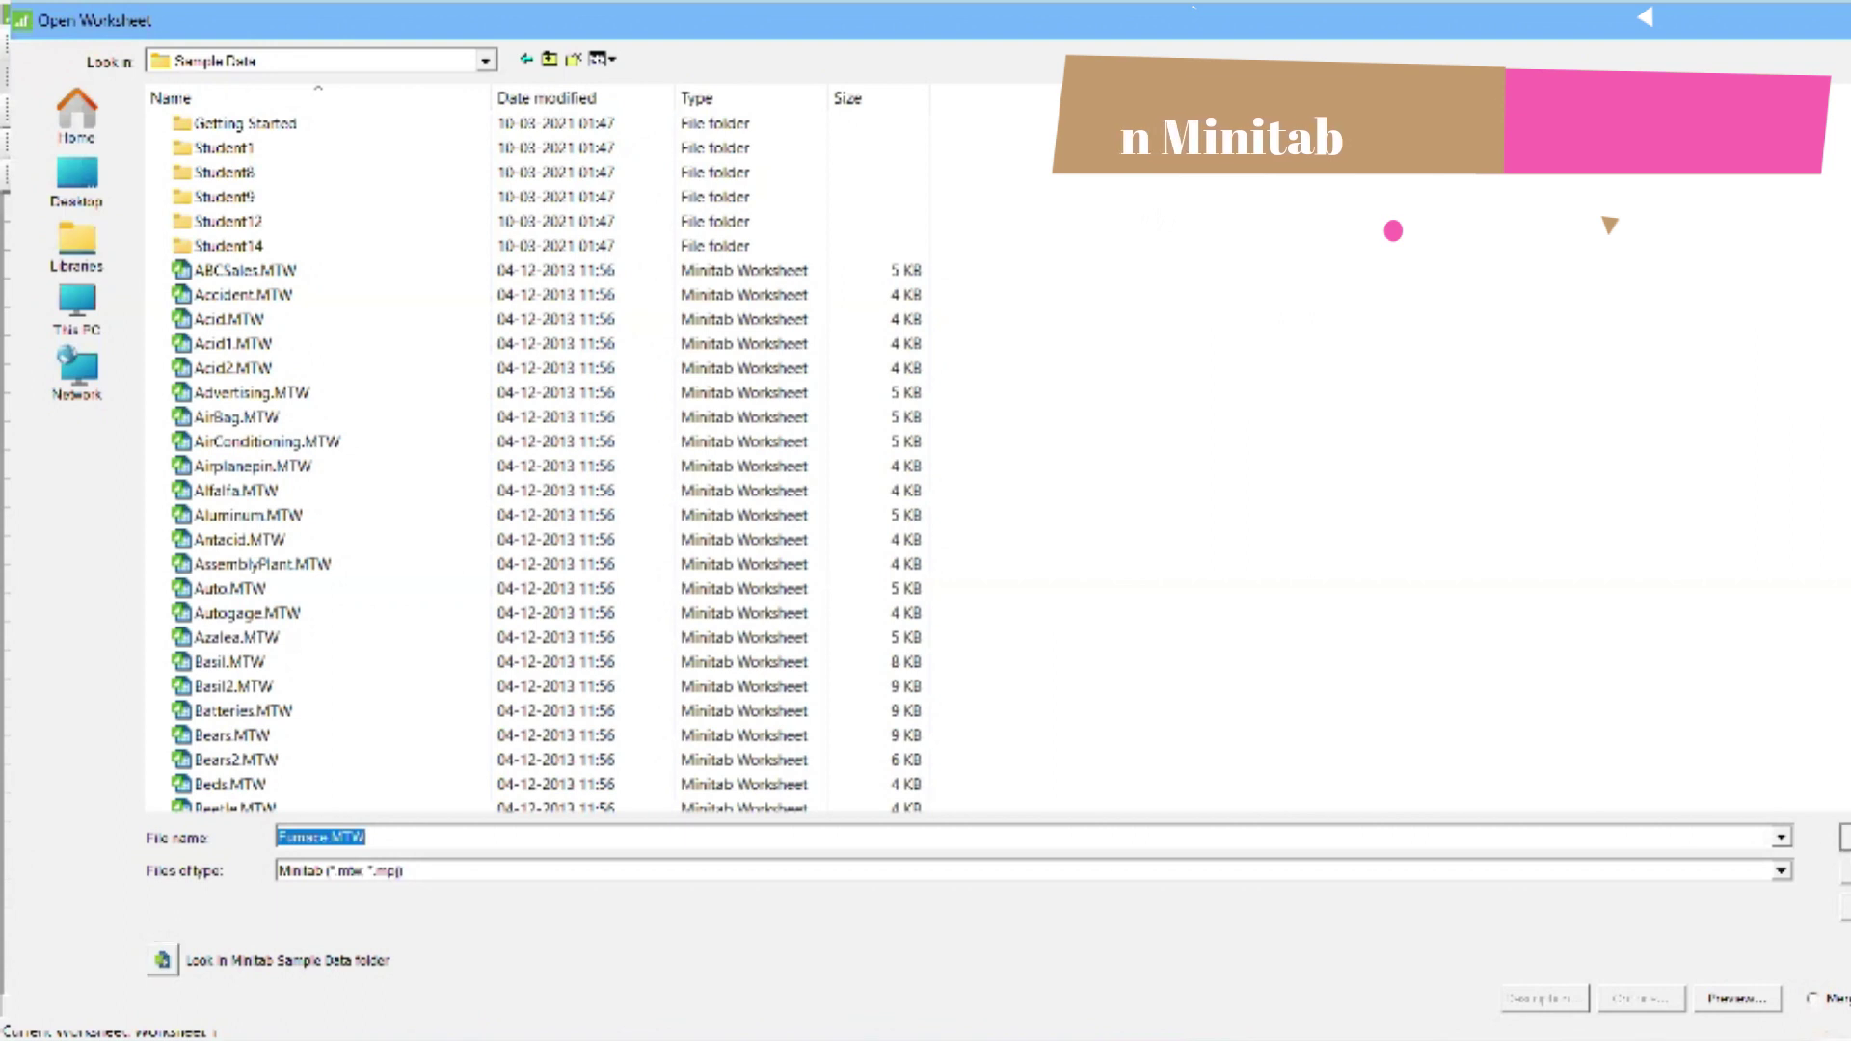
key("Return")
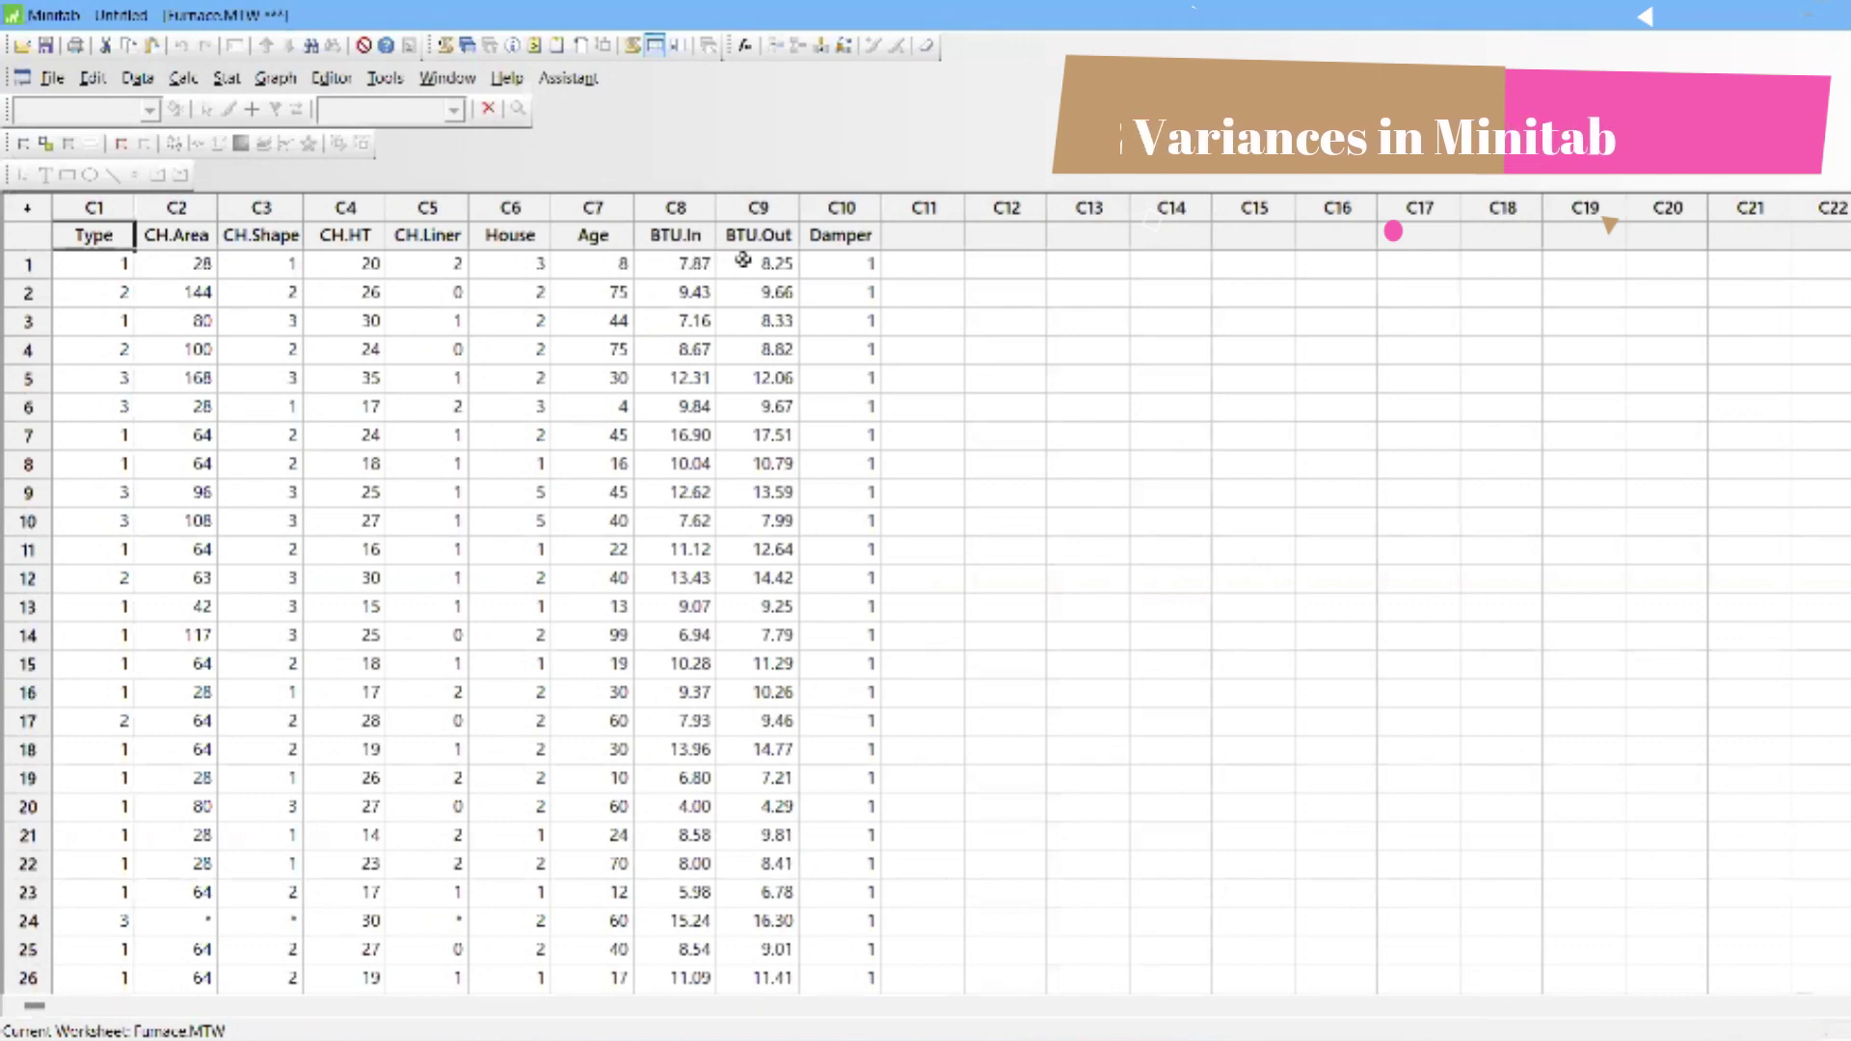
Look down the rows of the Damper column in the Furnace worksheet and return to its header.
left_click(225, 79)
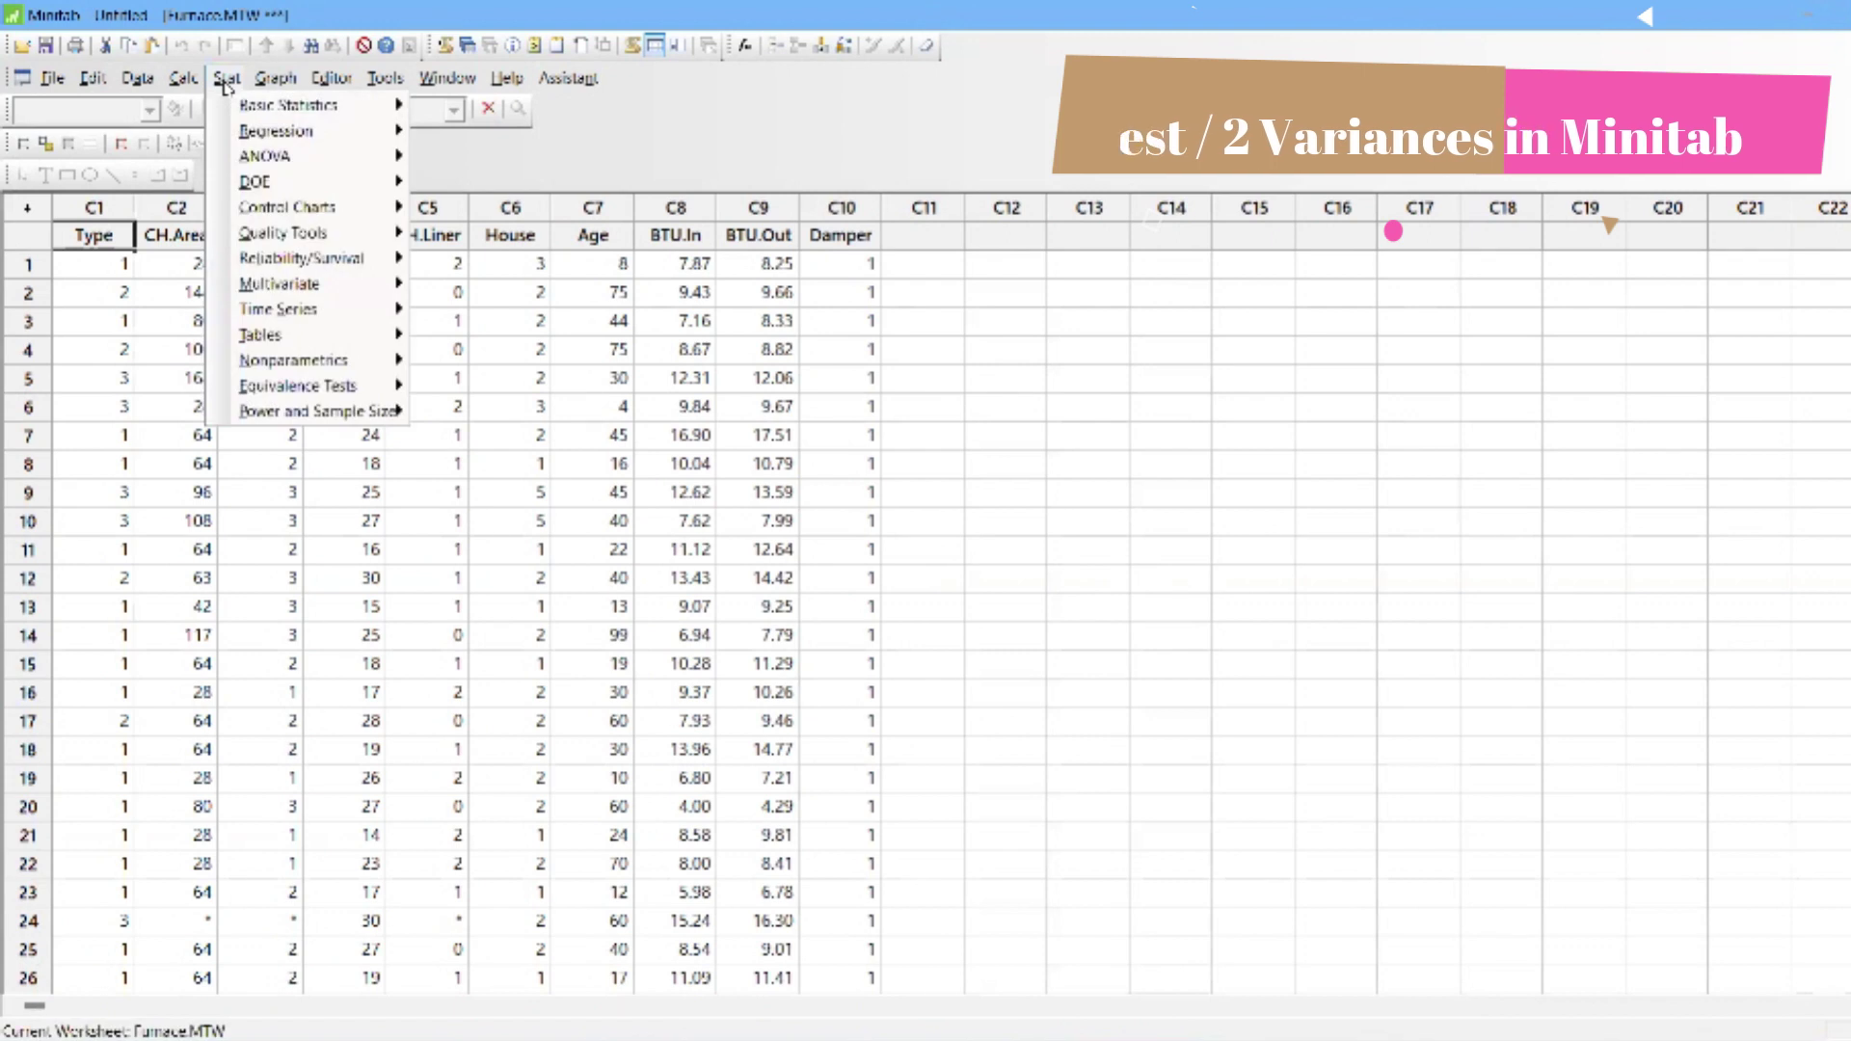
left_click(839, 282)
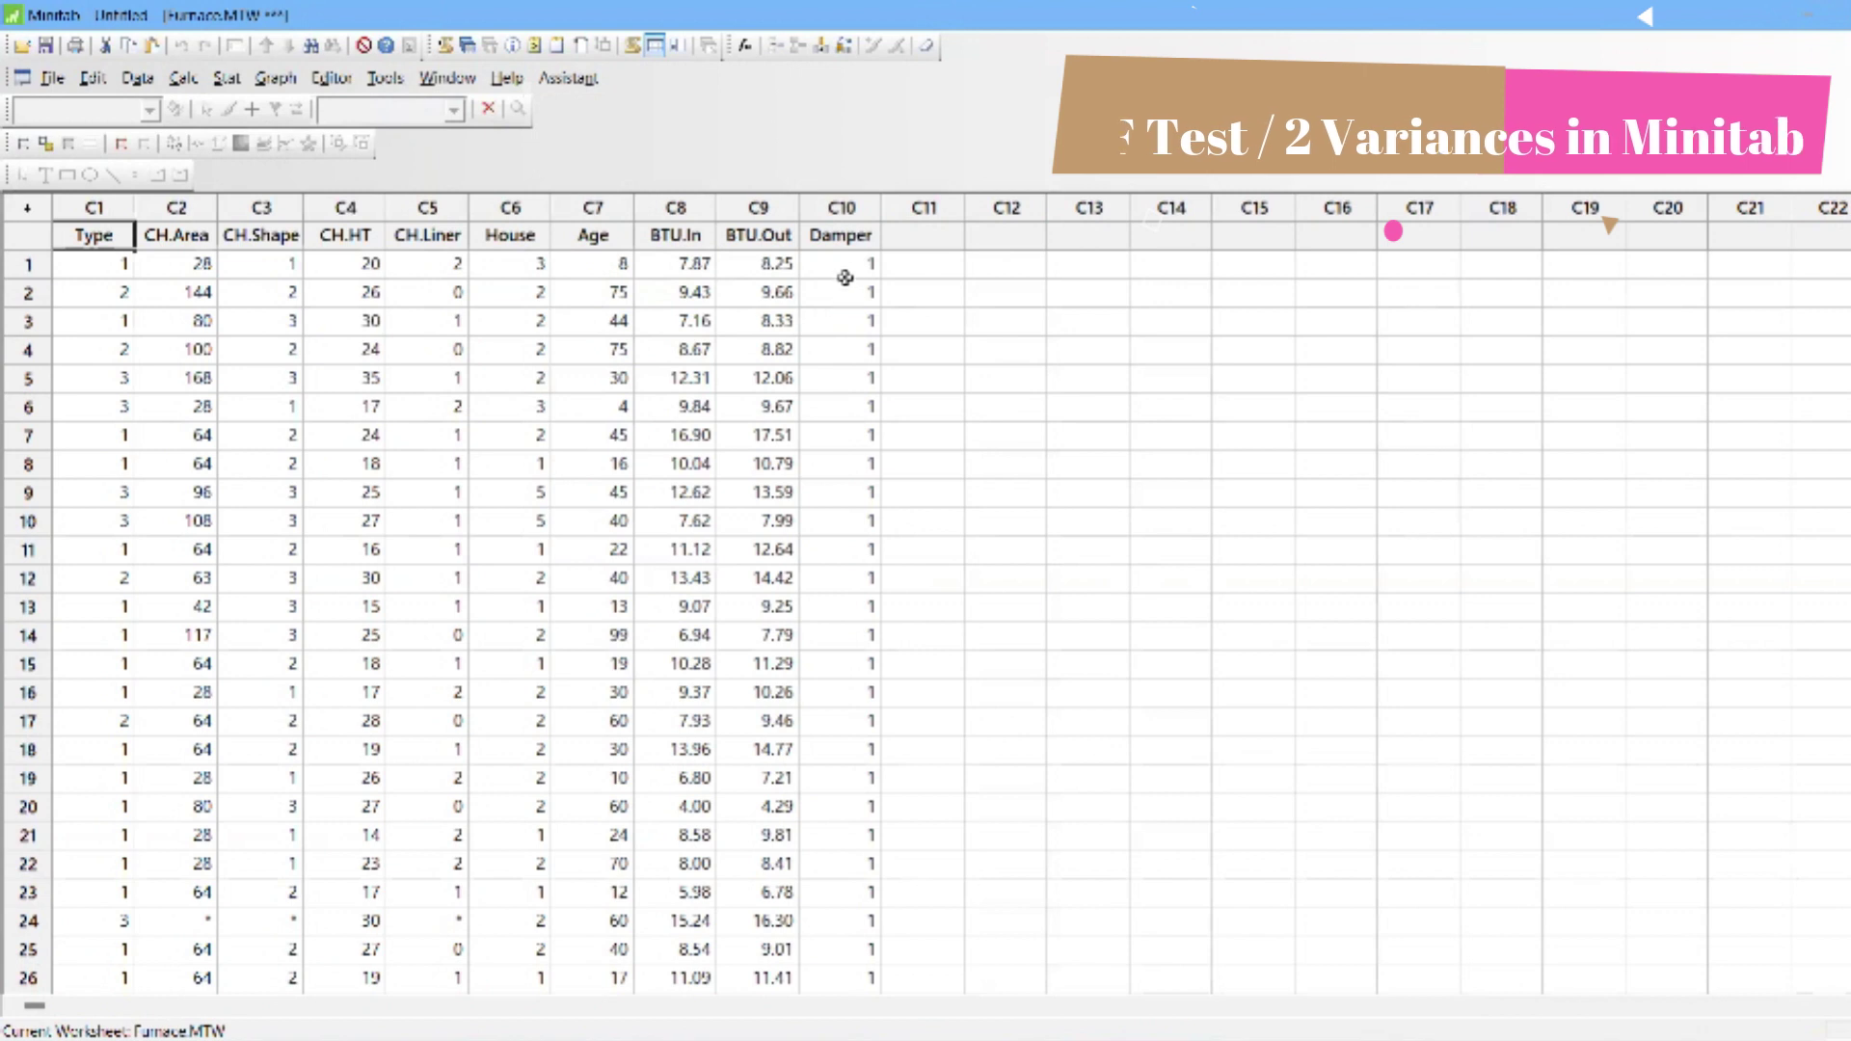
left_click(816, 271)
key("Down")
key("Down")
key("Down")
key("Down")
key("Down")
key("Down")
key("Down")
key("Down")
key("Down")
key("Down")
key("Down")
key("Down")
key("Down")
key("Down")
key("Down")
key("Down")
key("Down")
key("Down")
key("Down")
key("Down")
key("Down")
key("Down")
key("Down")
key("Down")
key("Down")
key("Down")
key("Down")
key("Down")
key("Down")
key("Down")
key("Down")
key("Down")
key("Down")
key("Down")
key("Down")
key("Down")
key("Down")
key("Down")
key("Down")
key("Up")
key("Up")
key("Up")
key("Up")
key("Up")
key("Up")
key("Up")
key("Up")
key("Up")
key("Up")
key("Up")
key("Up")
key("Up")
key("Up")
key("Up")
key("Up")
key("Up")
key("Up")
key("Up")
key("Up")
key("Up")
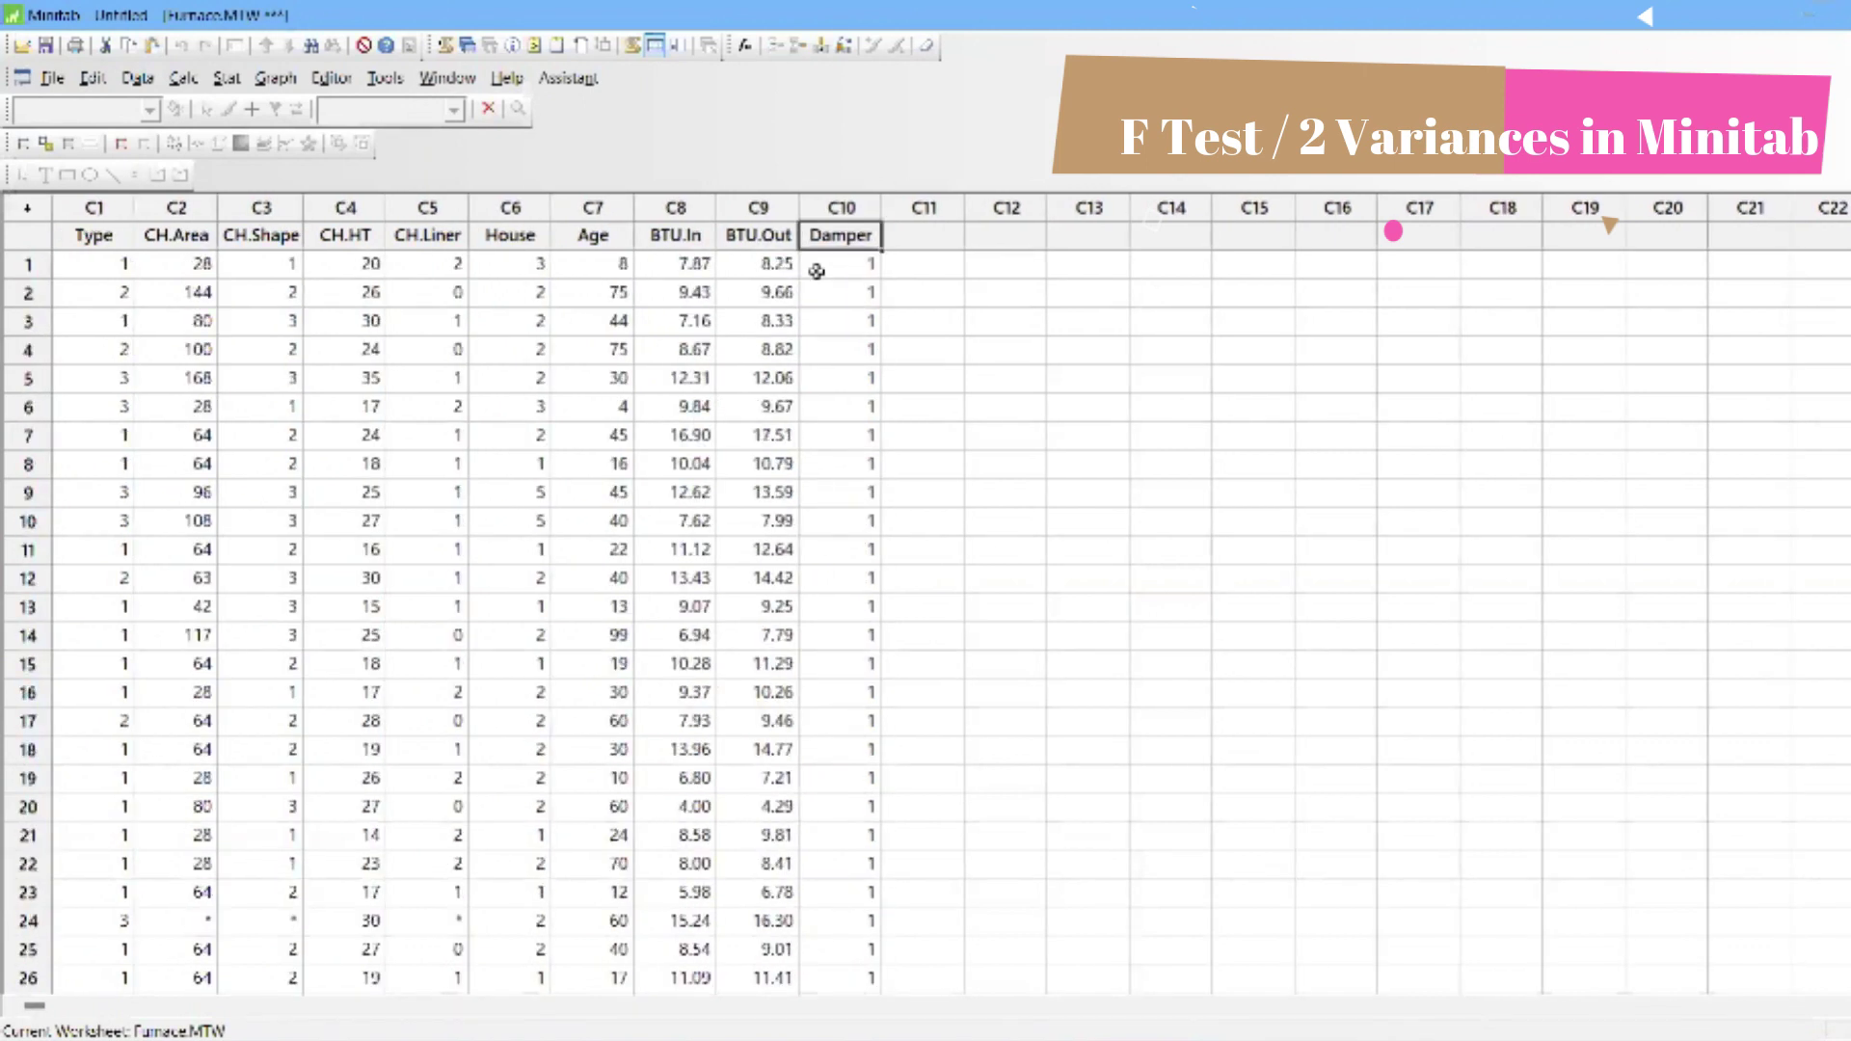
Set up a 2 Variances test with each sample in its own column, using BTU.In as sample 1 and BTU.Out as sample 2.
left_click(228, 77)
left_click(227, 77)
left_click(275, 77)
mouse_move(227, 79)
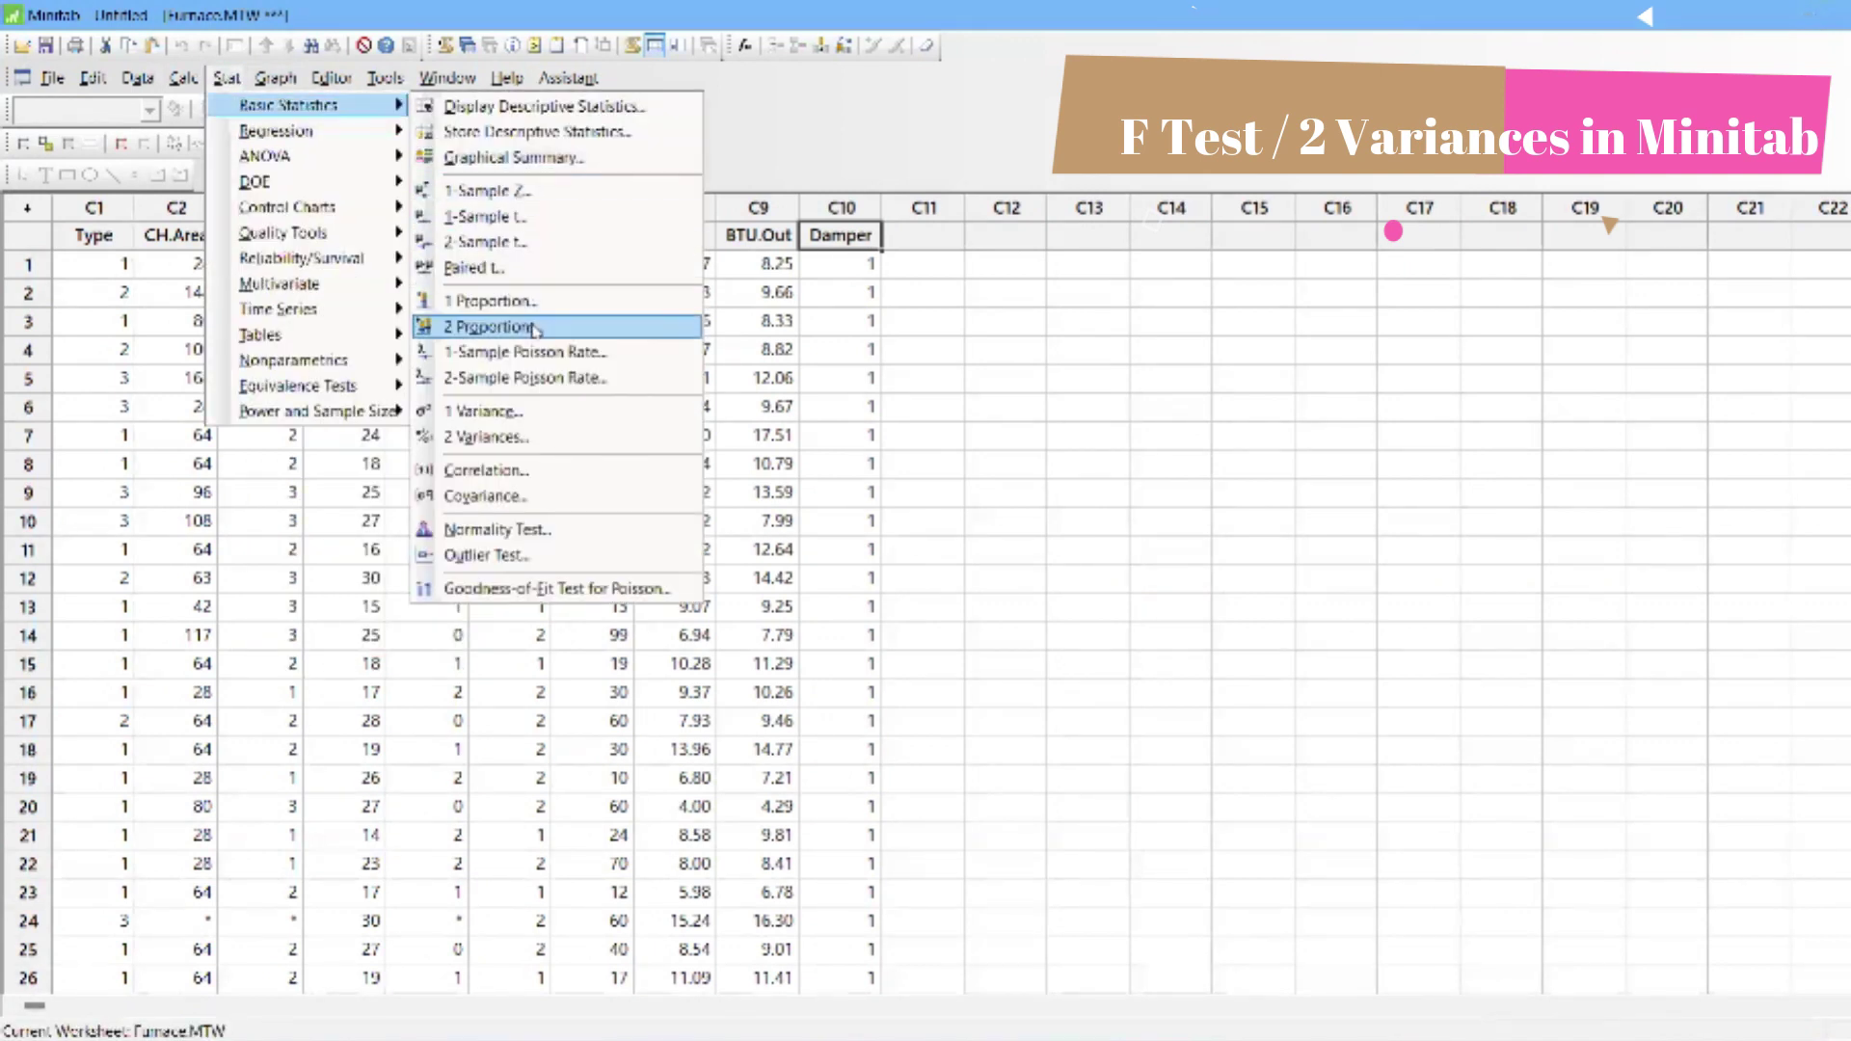
left_click(555, 439)
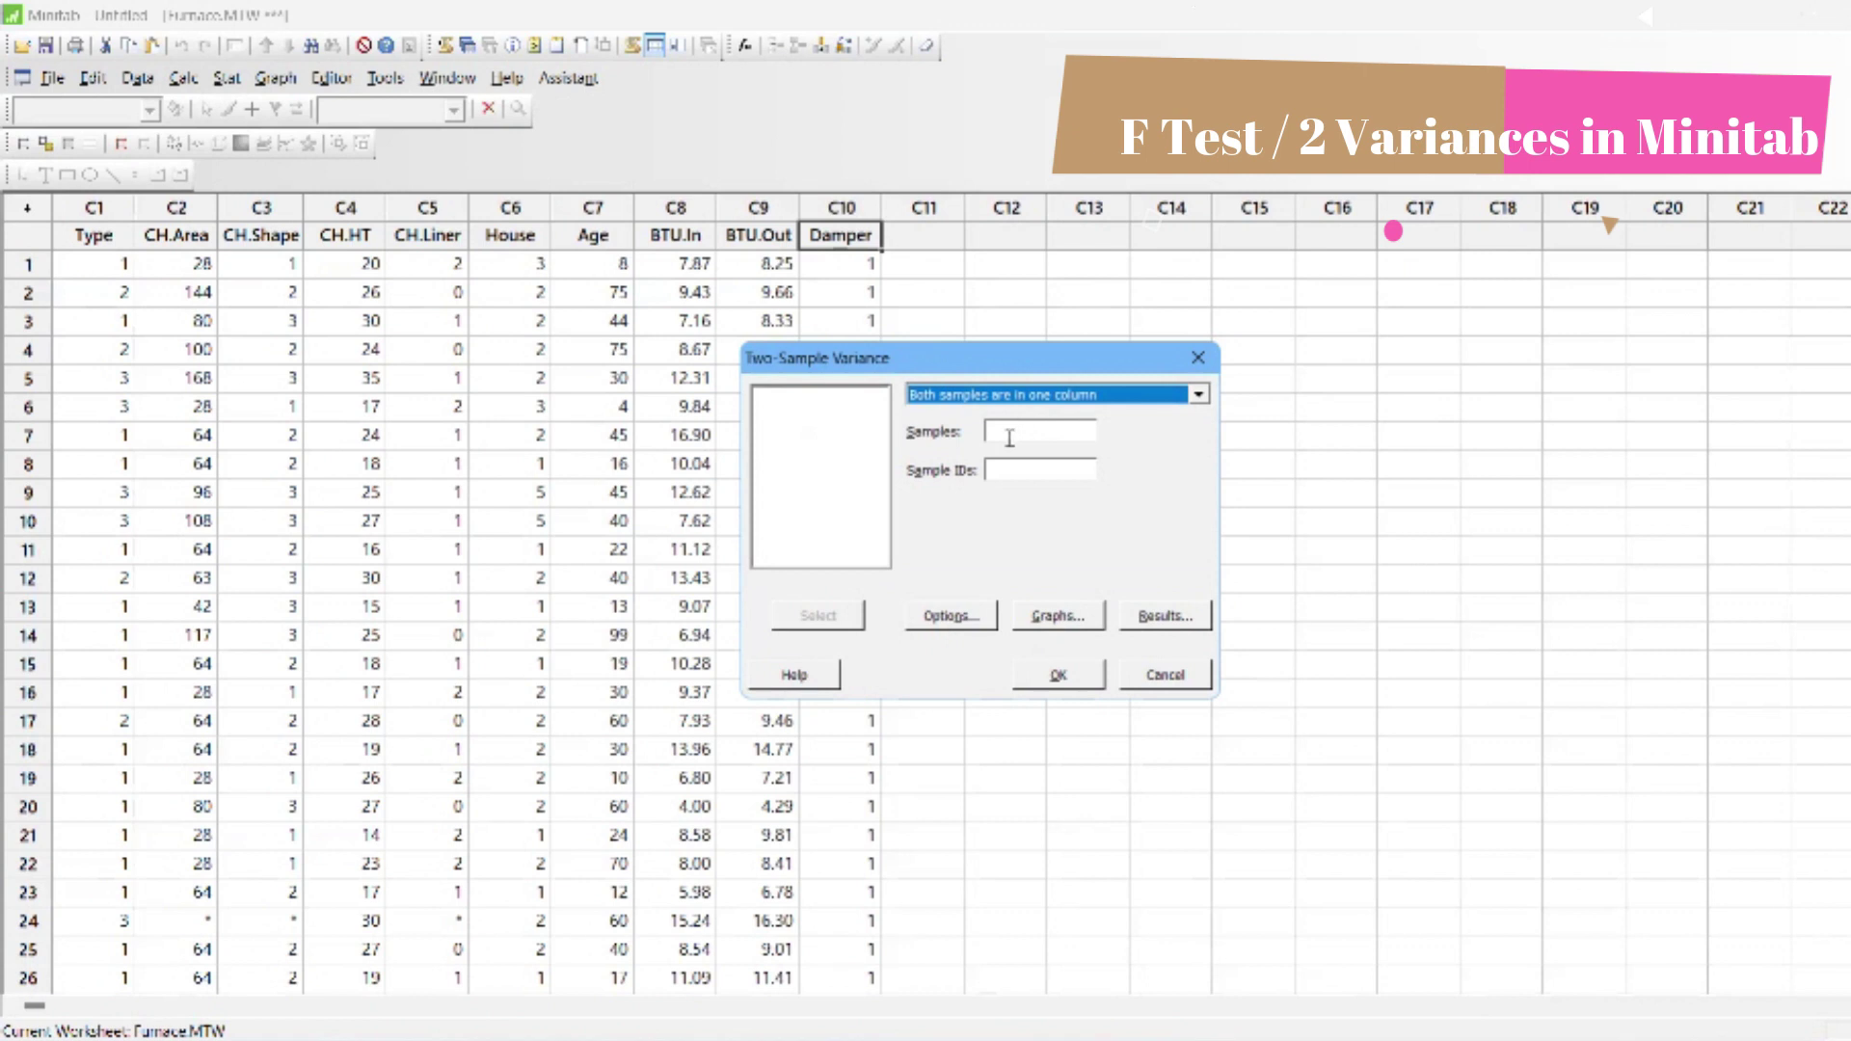
left_click(1010, 436)
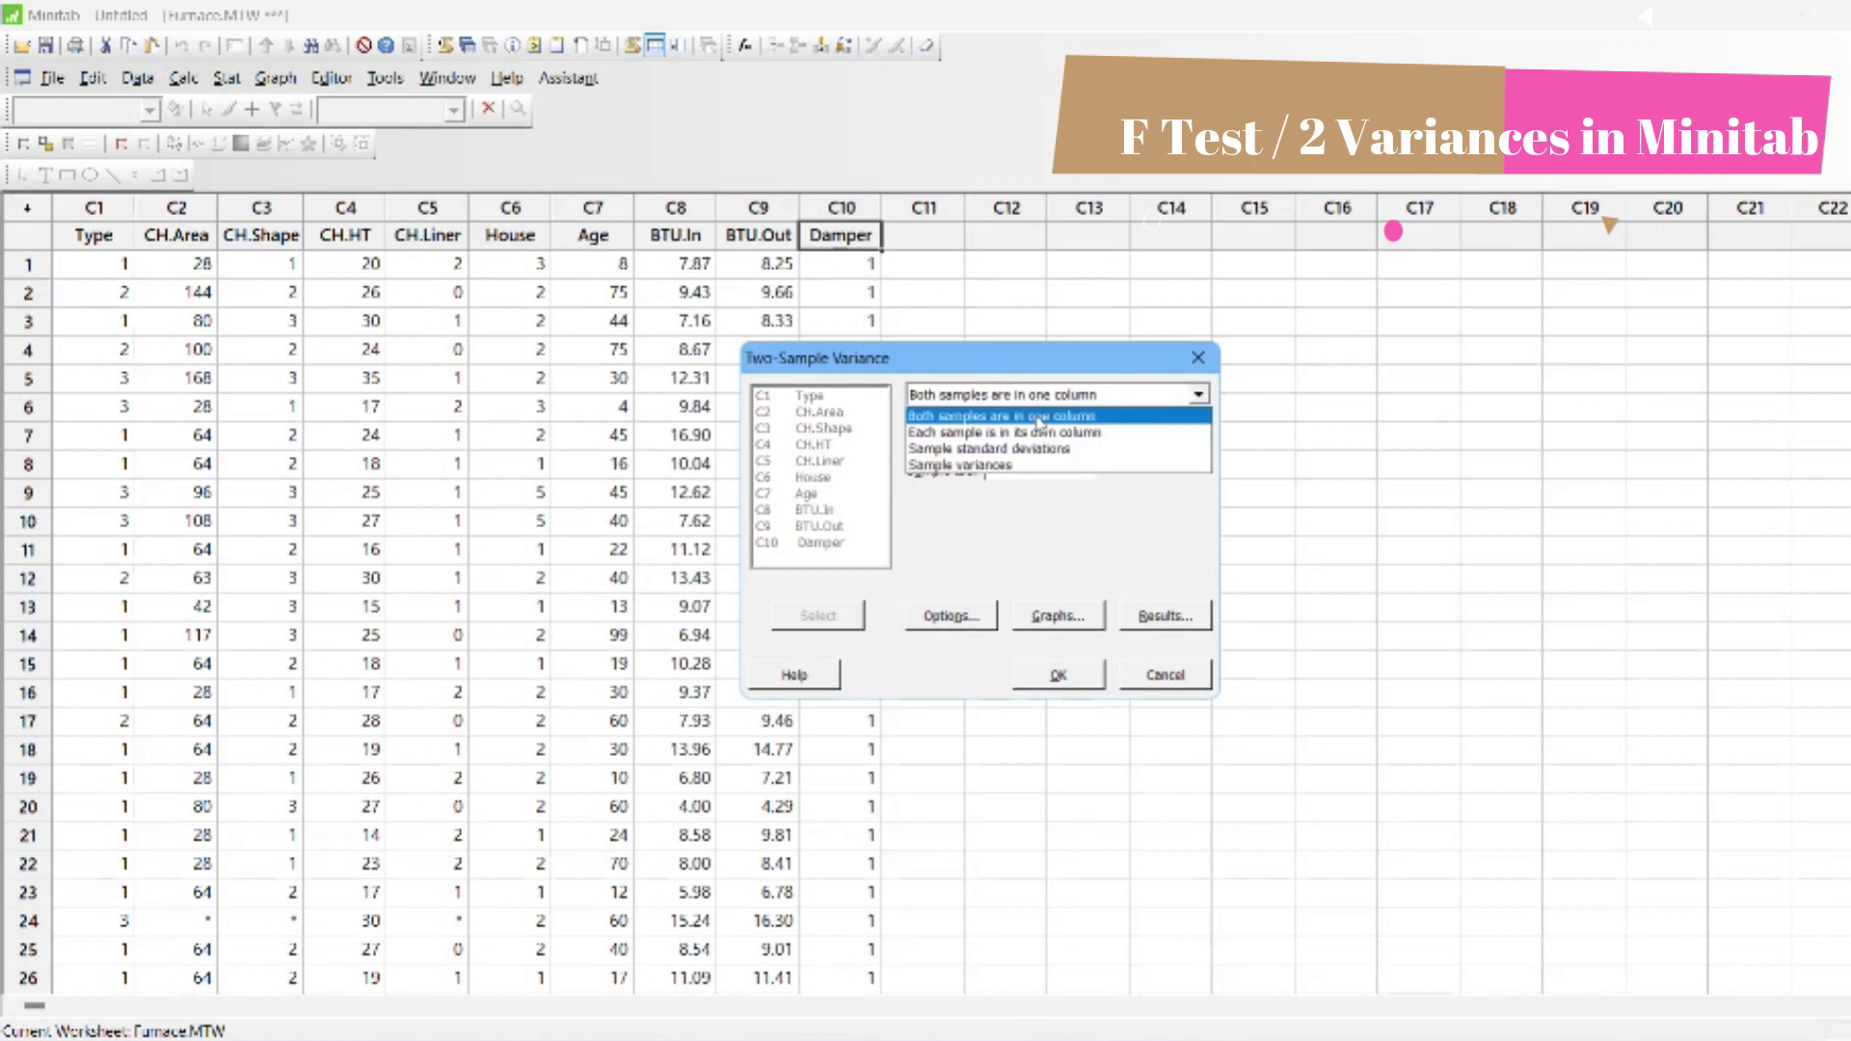
left_click(1042, 437)
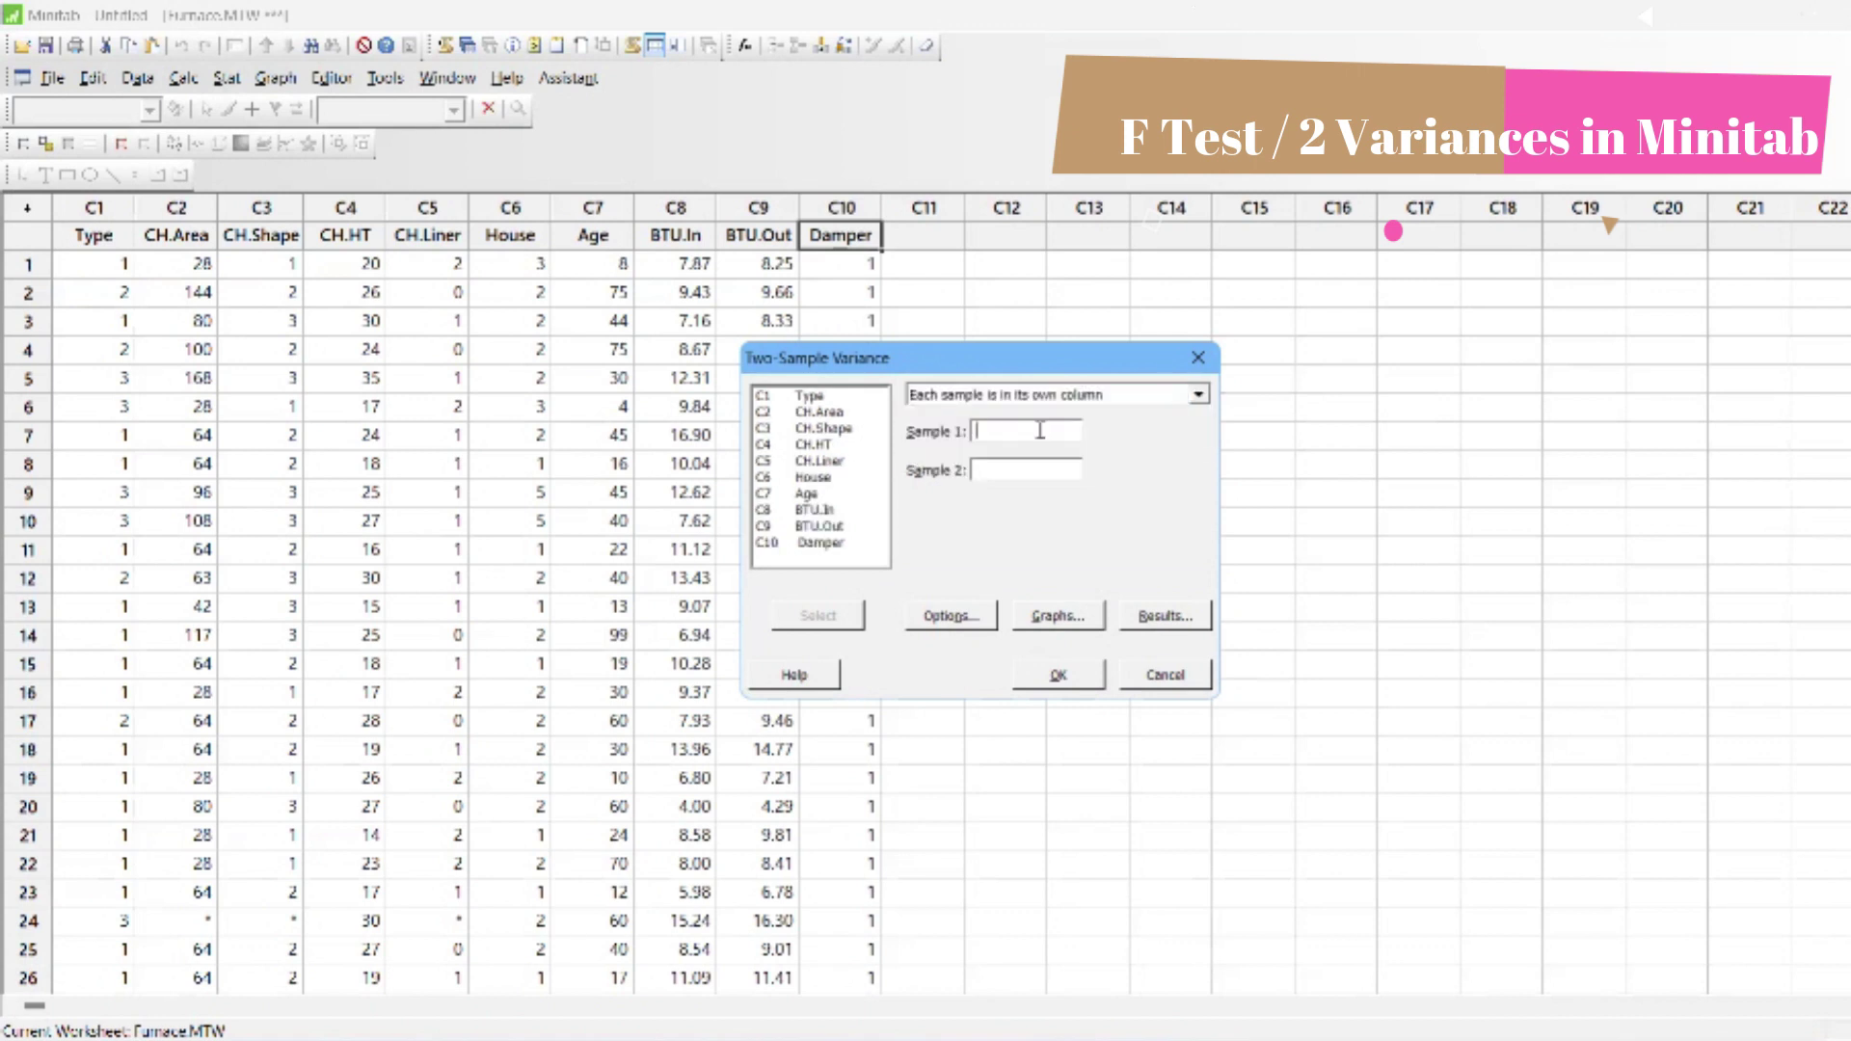
double_click(802, 510)
double_click(820, 526)
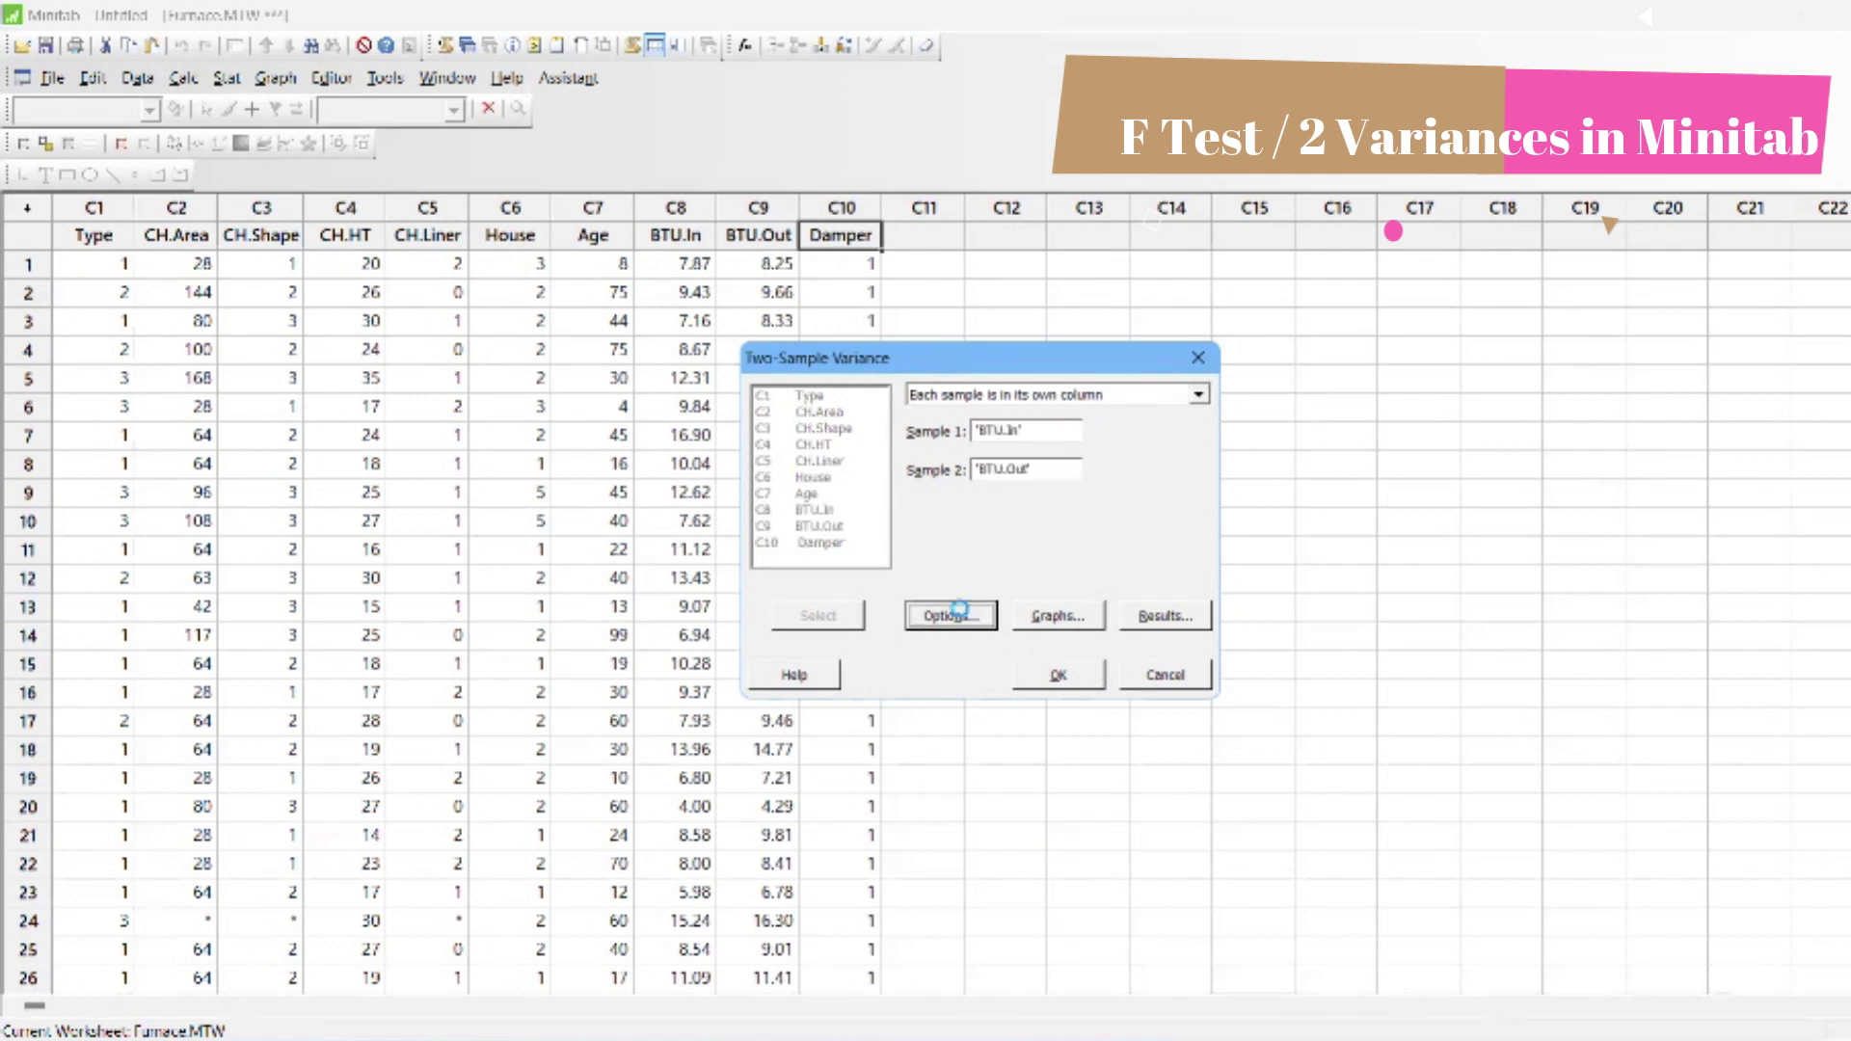
Run the two-variance test with a 95.0 confidence level and hypothesized ratio 1, adding a histogram to the summary plot.
left_click(950, 615)
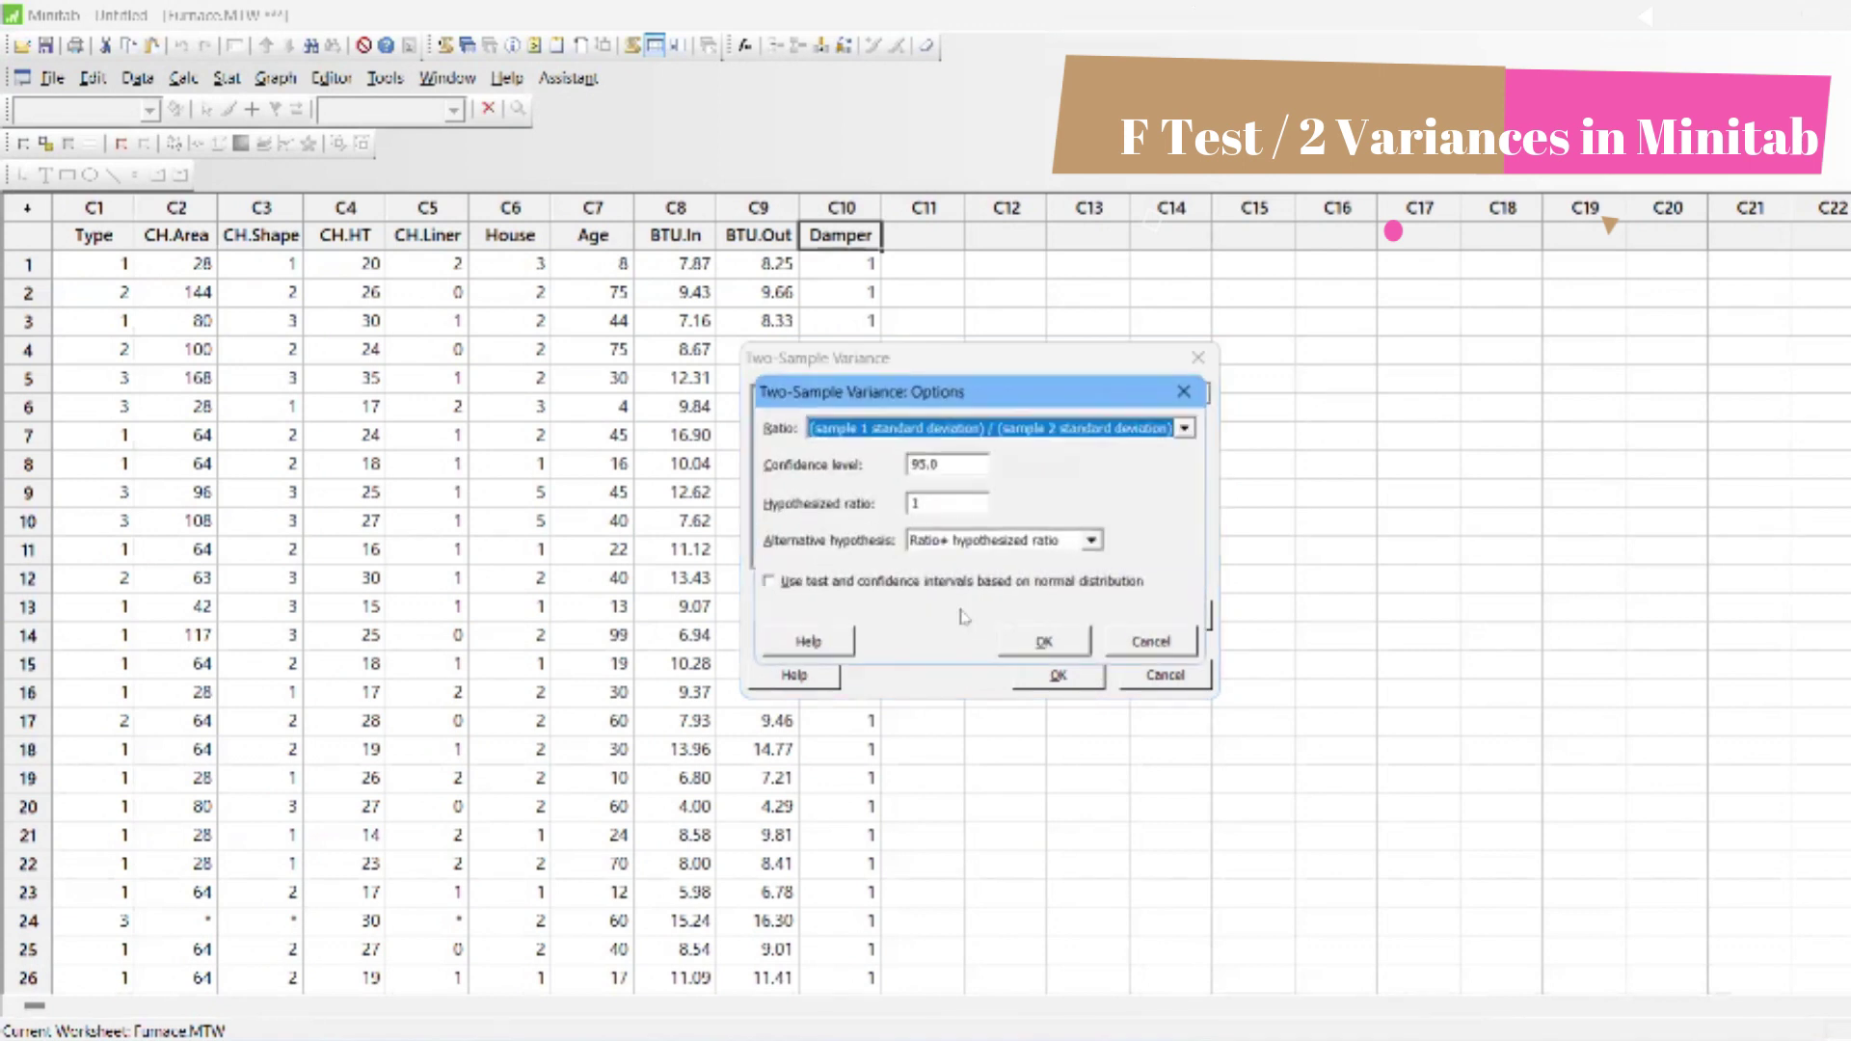
left_click(1045, 642)
left_click(1052, 621)
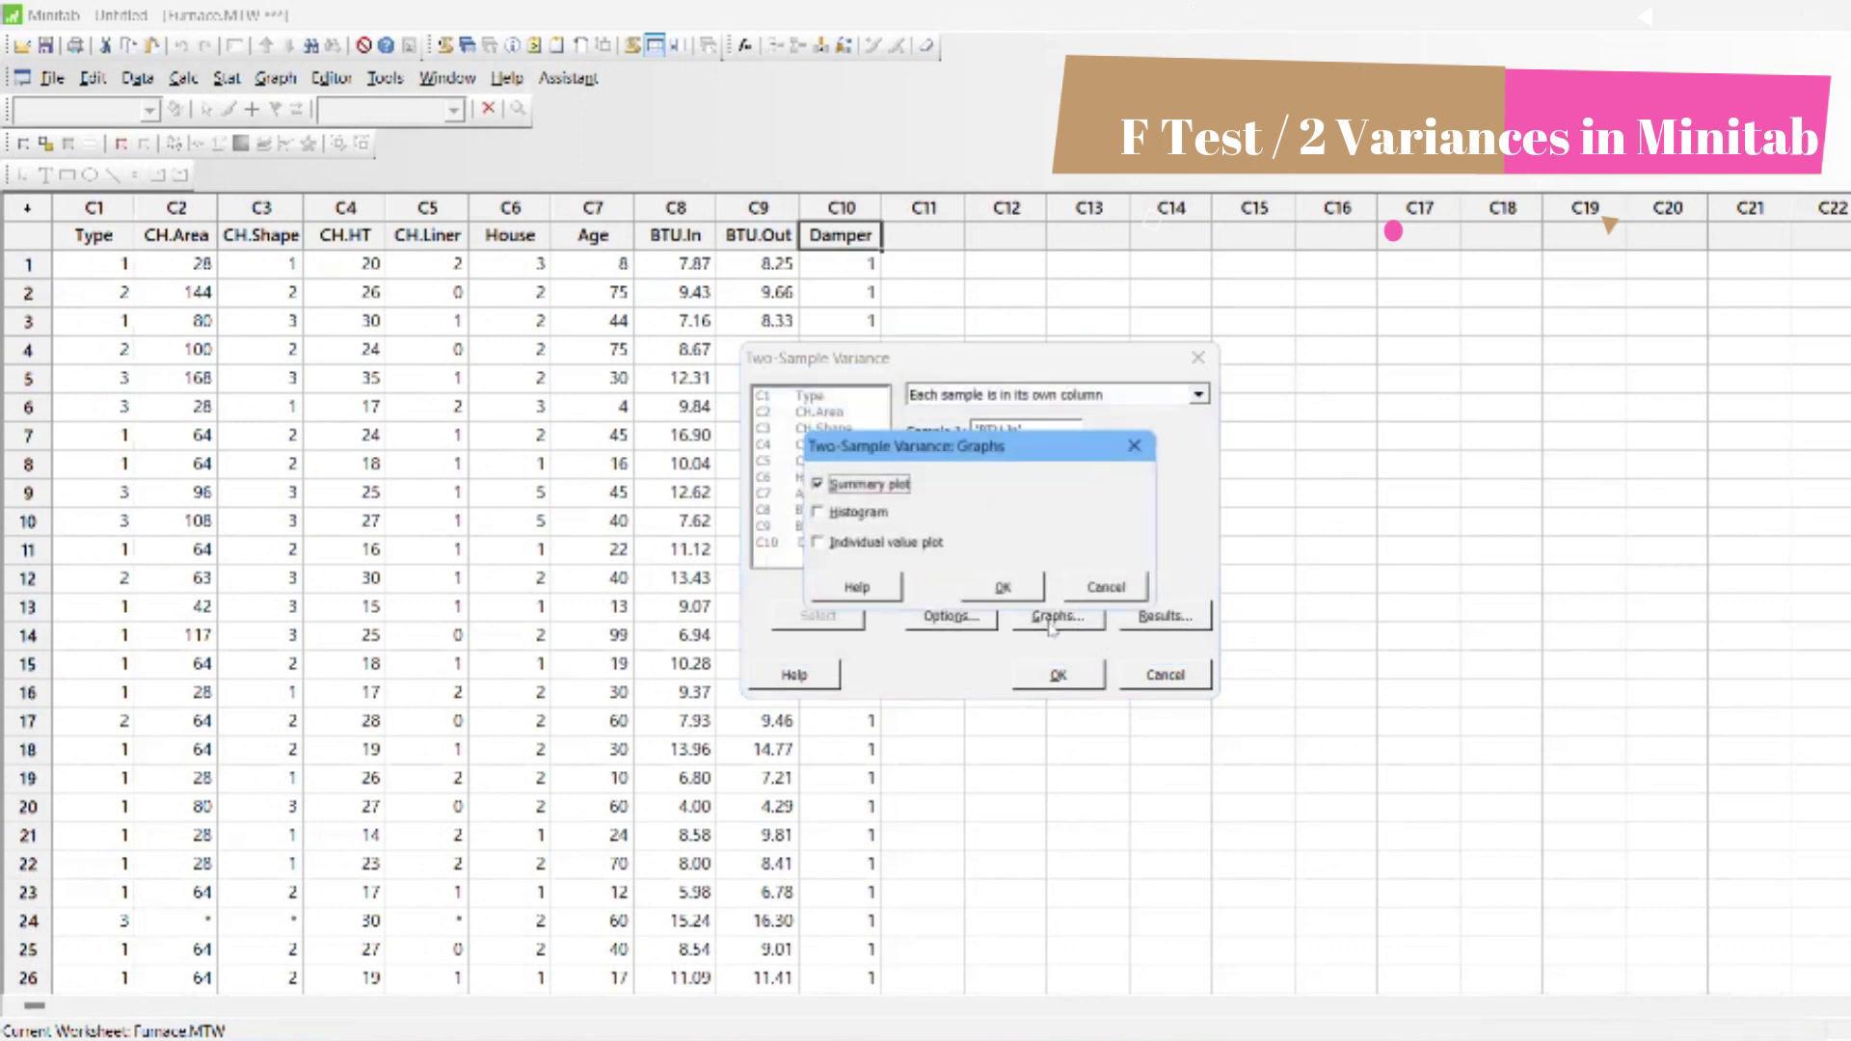
left_click(853, 512)
left_click(1034, 591)
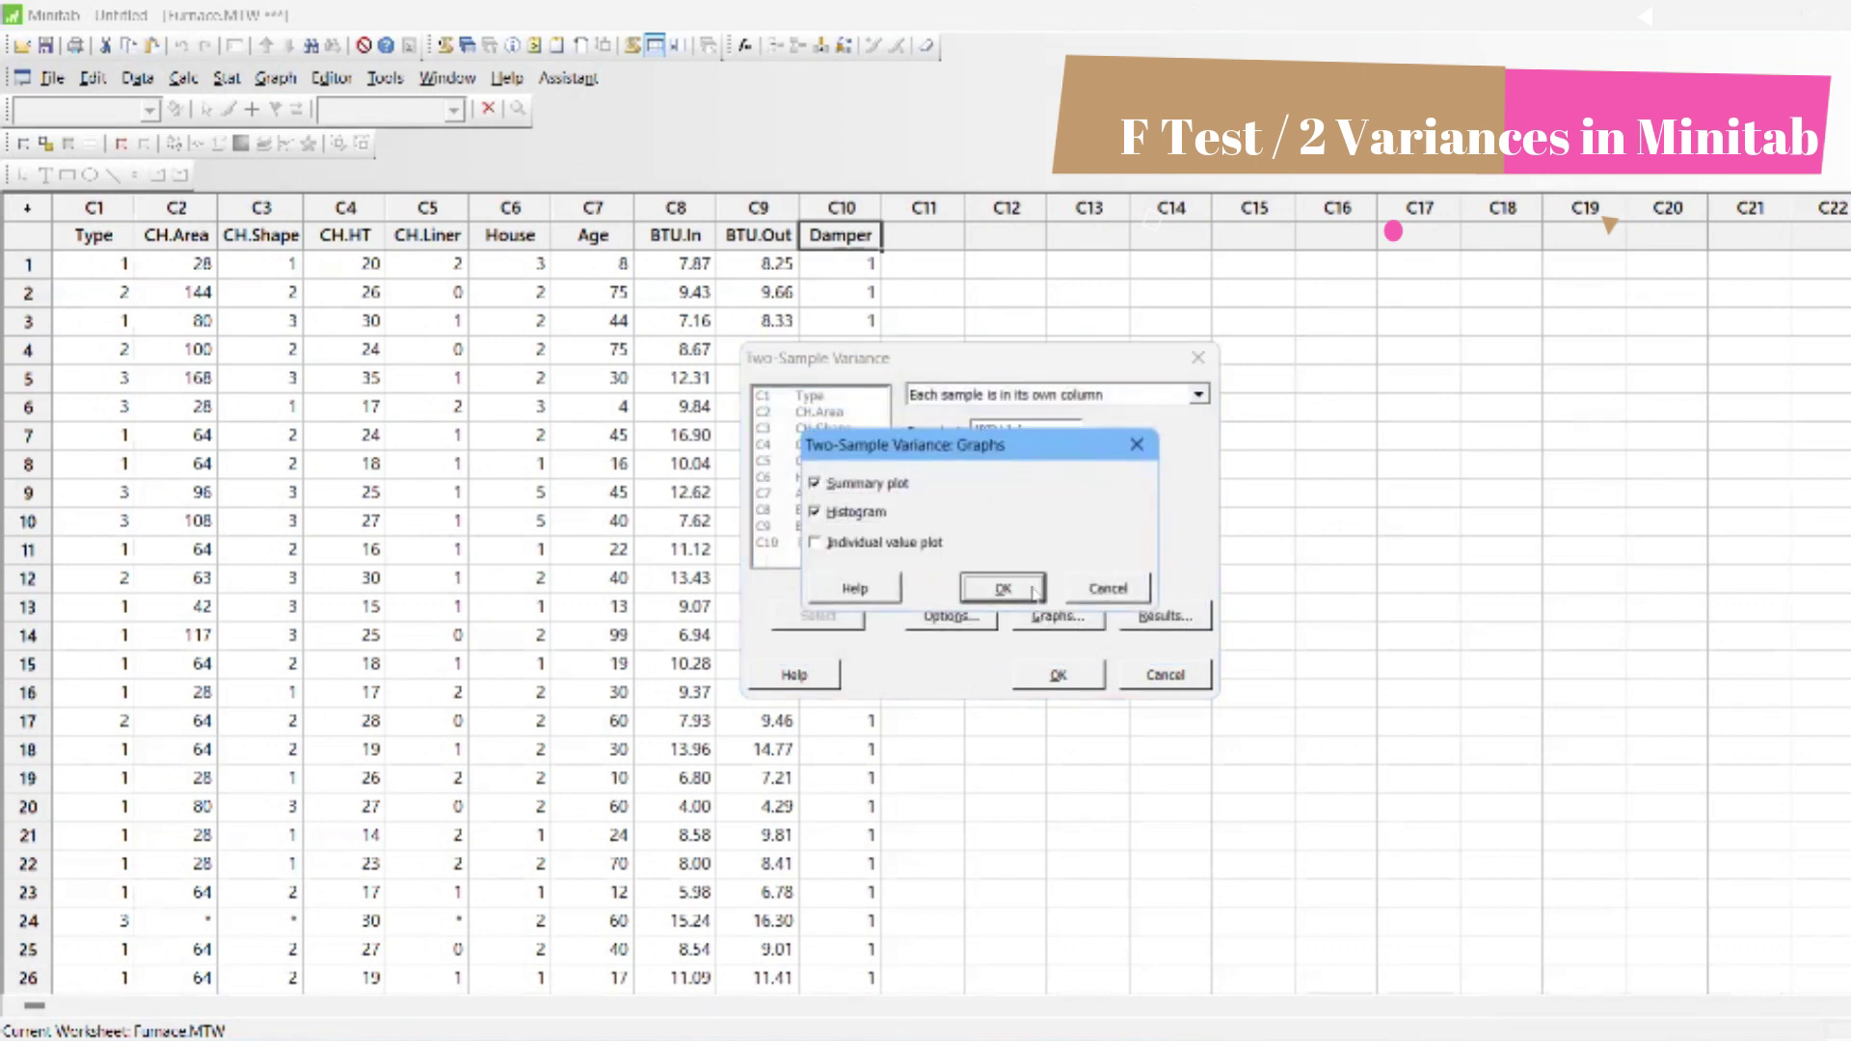
left_click(1033, 591)
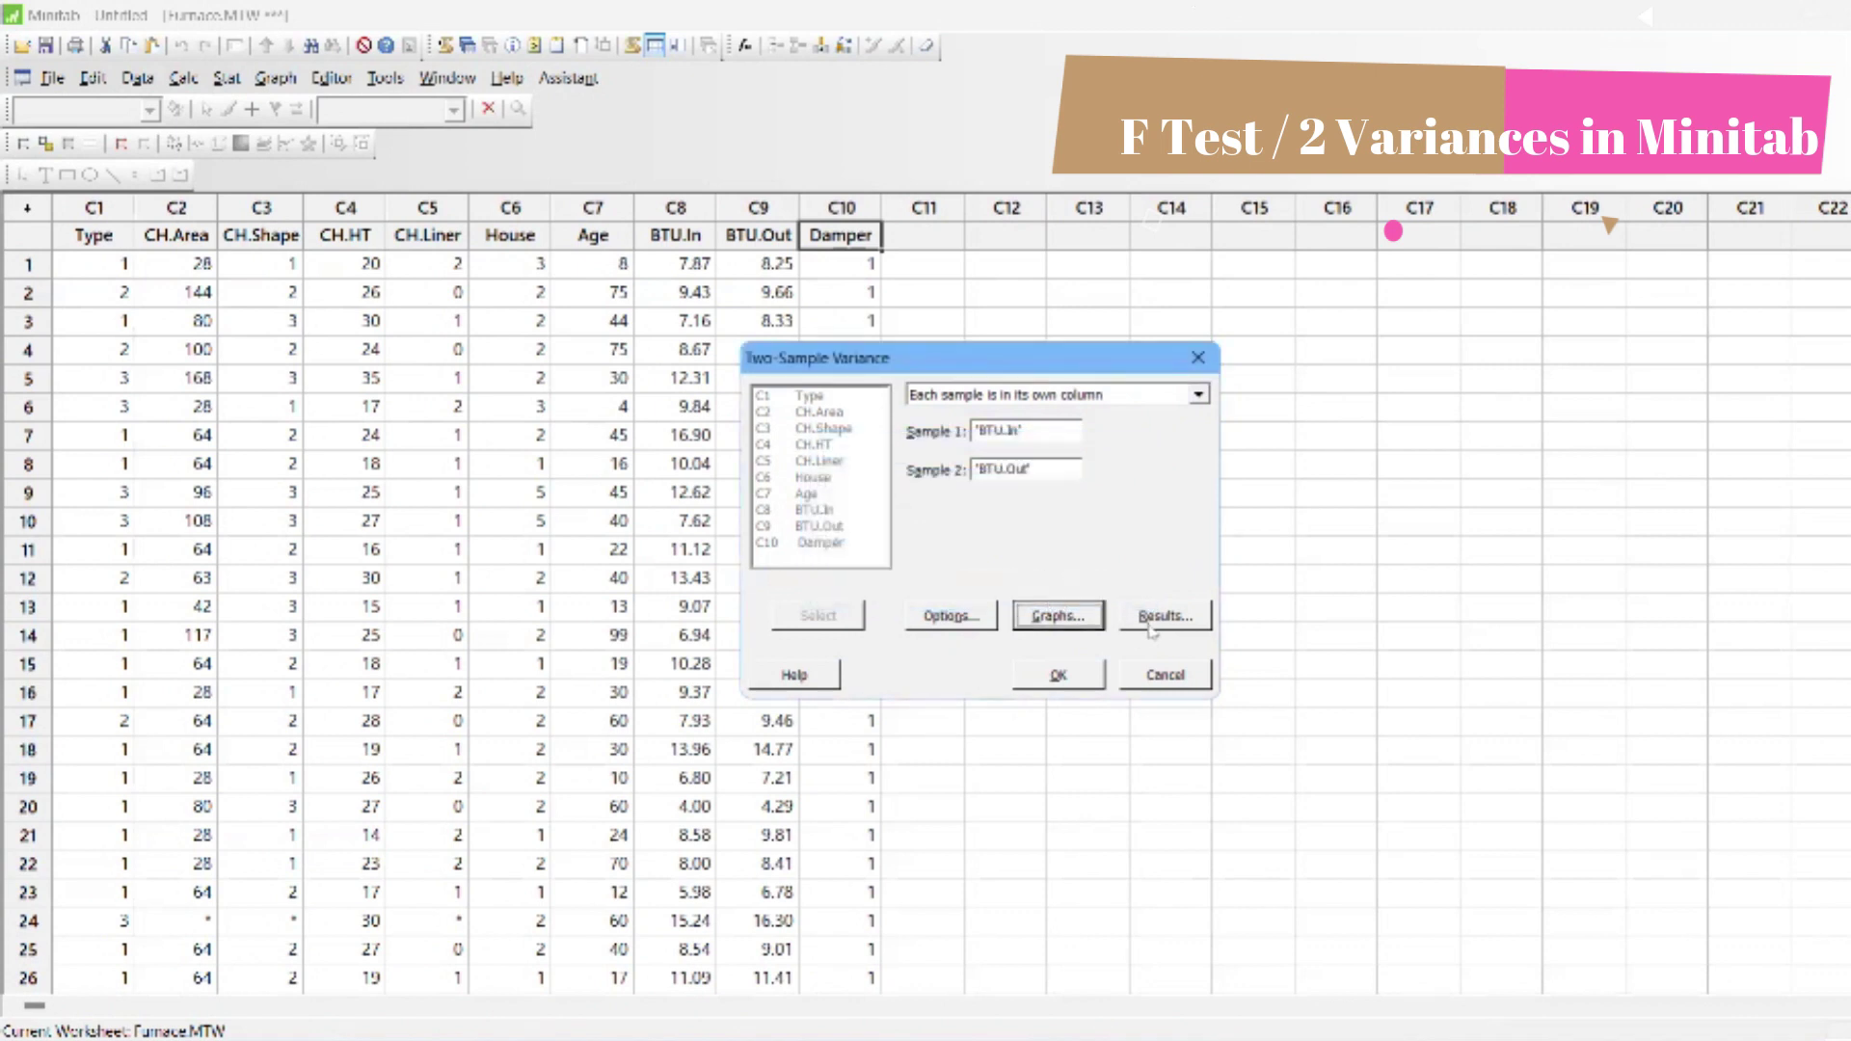
left_click(1061, 678)
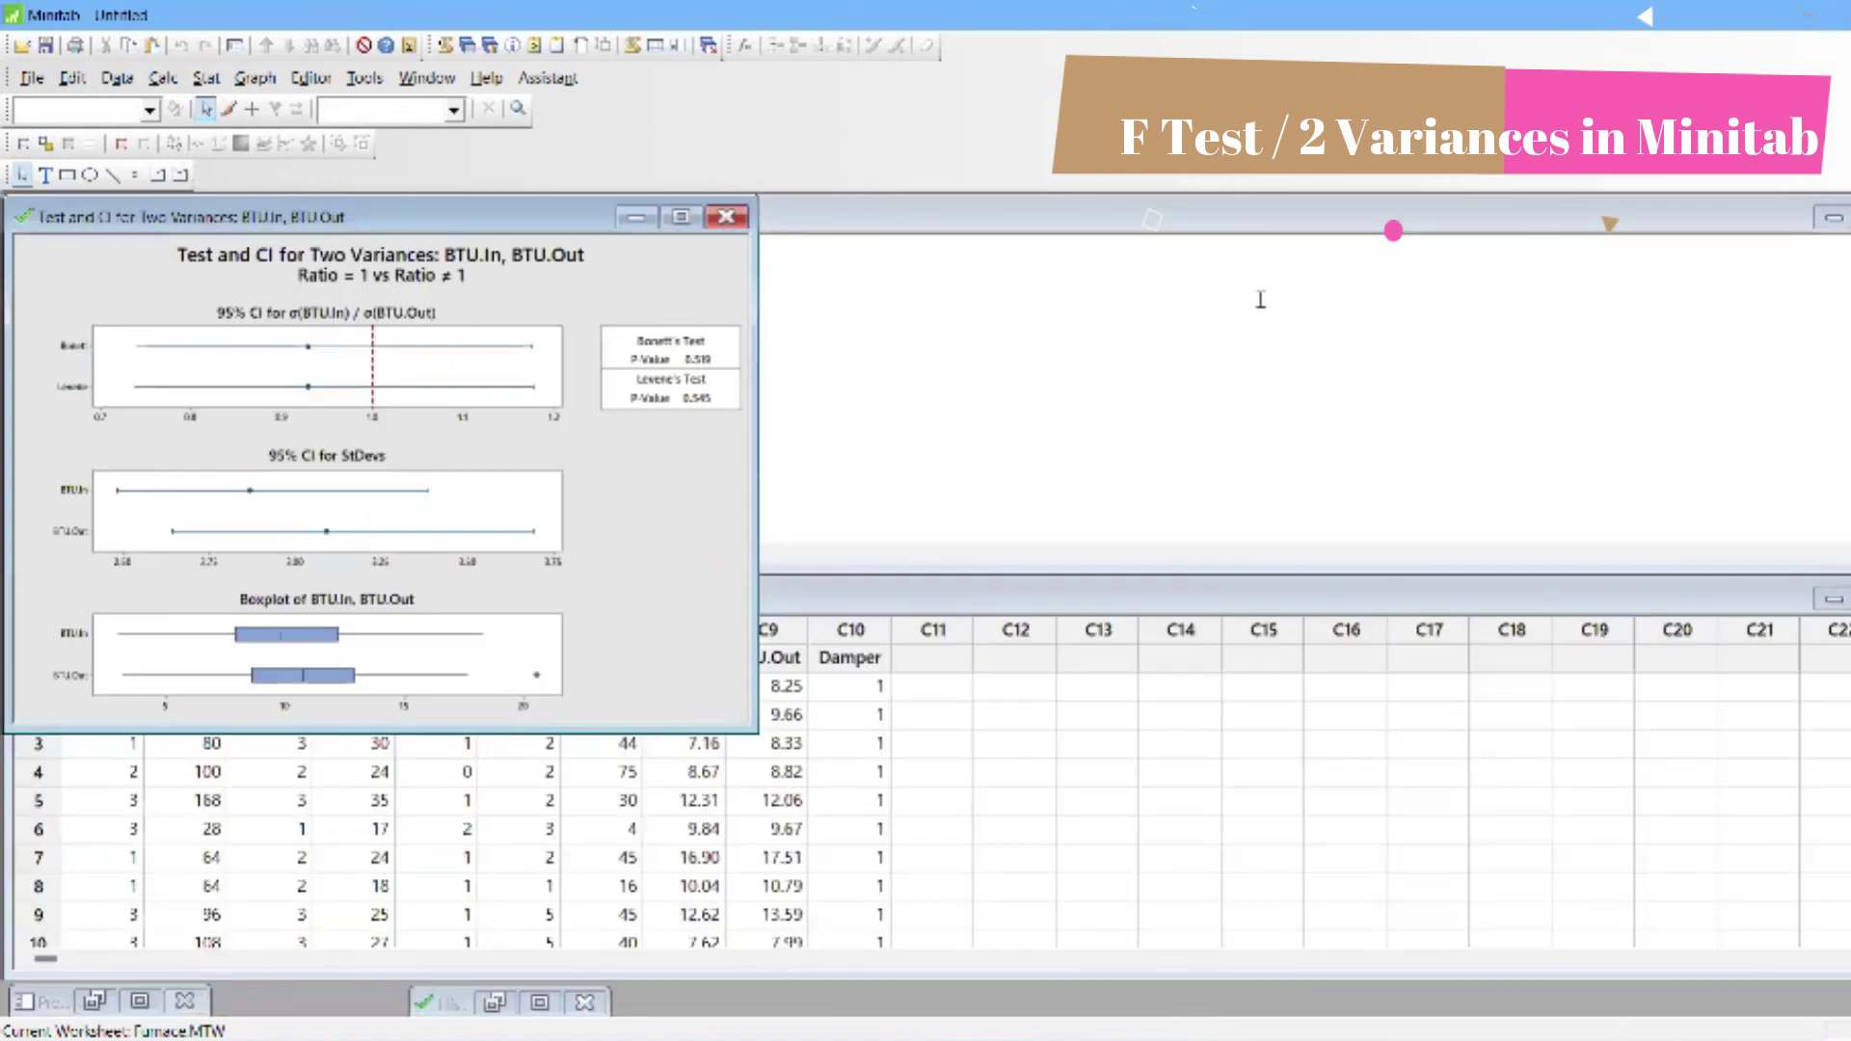
Maximize the two-variances summary plot and examine the confidence intervals for the Bonett and Levene methods and the BTU.In standard deviation.
left_click(679, 222)
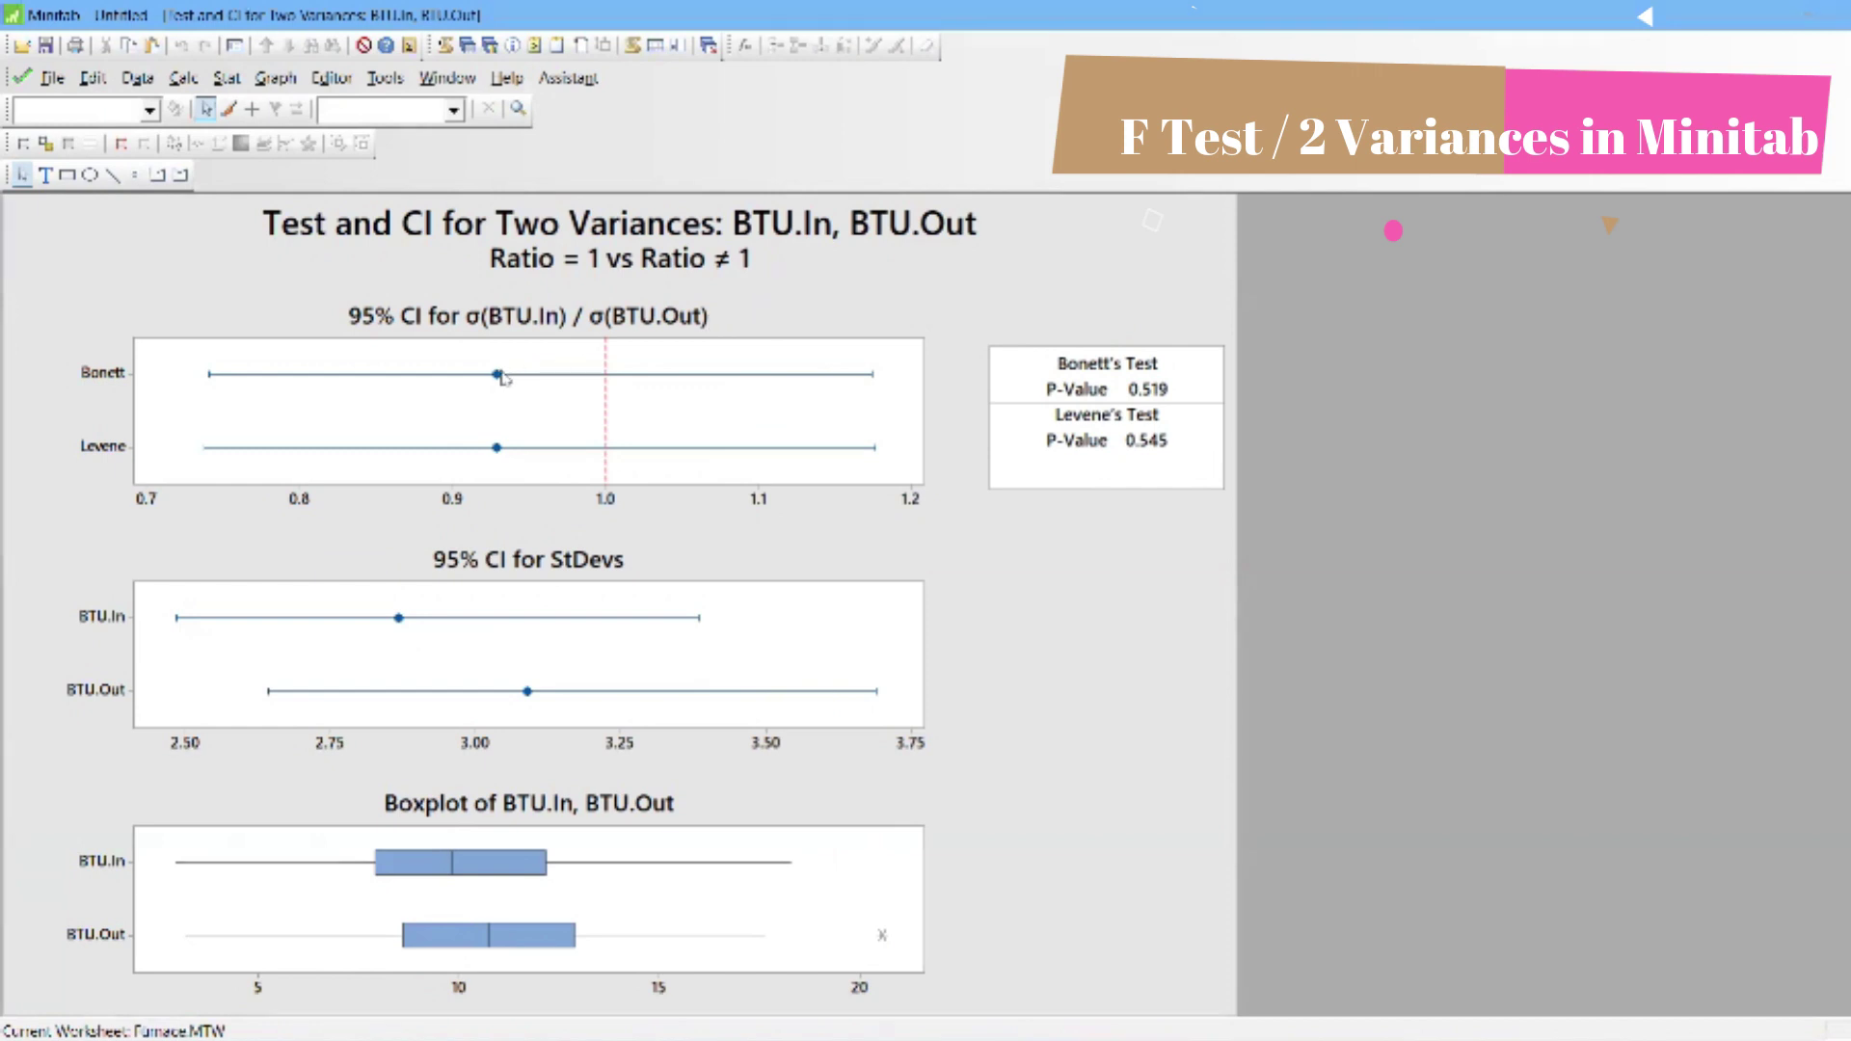
mouse_move(501, 379)
mouse_move(401, 626)
mouse_move(495, 451)
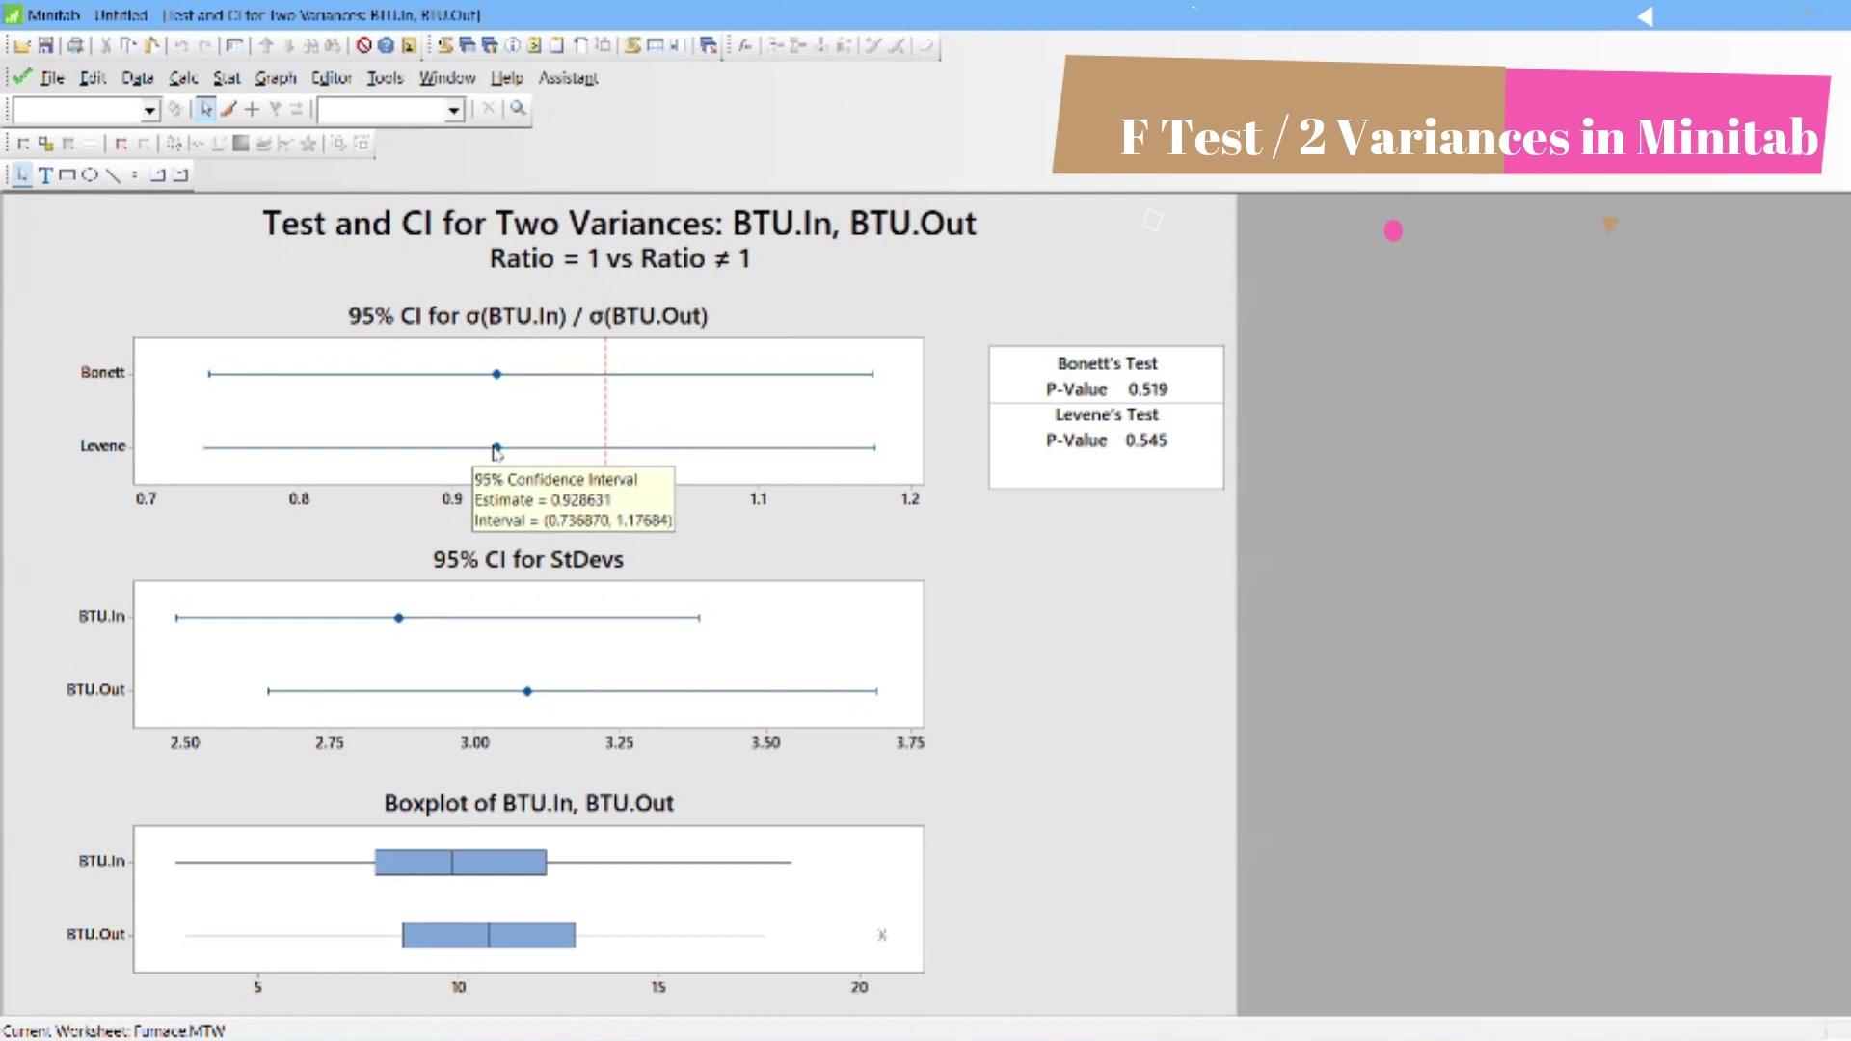
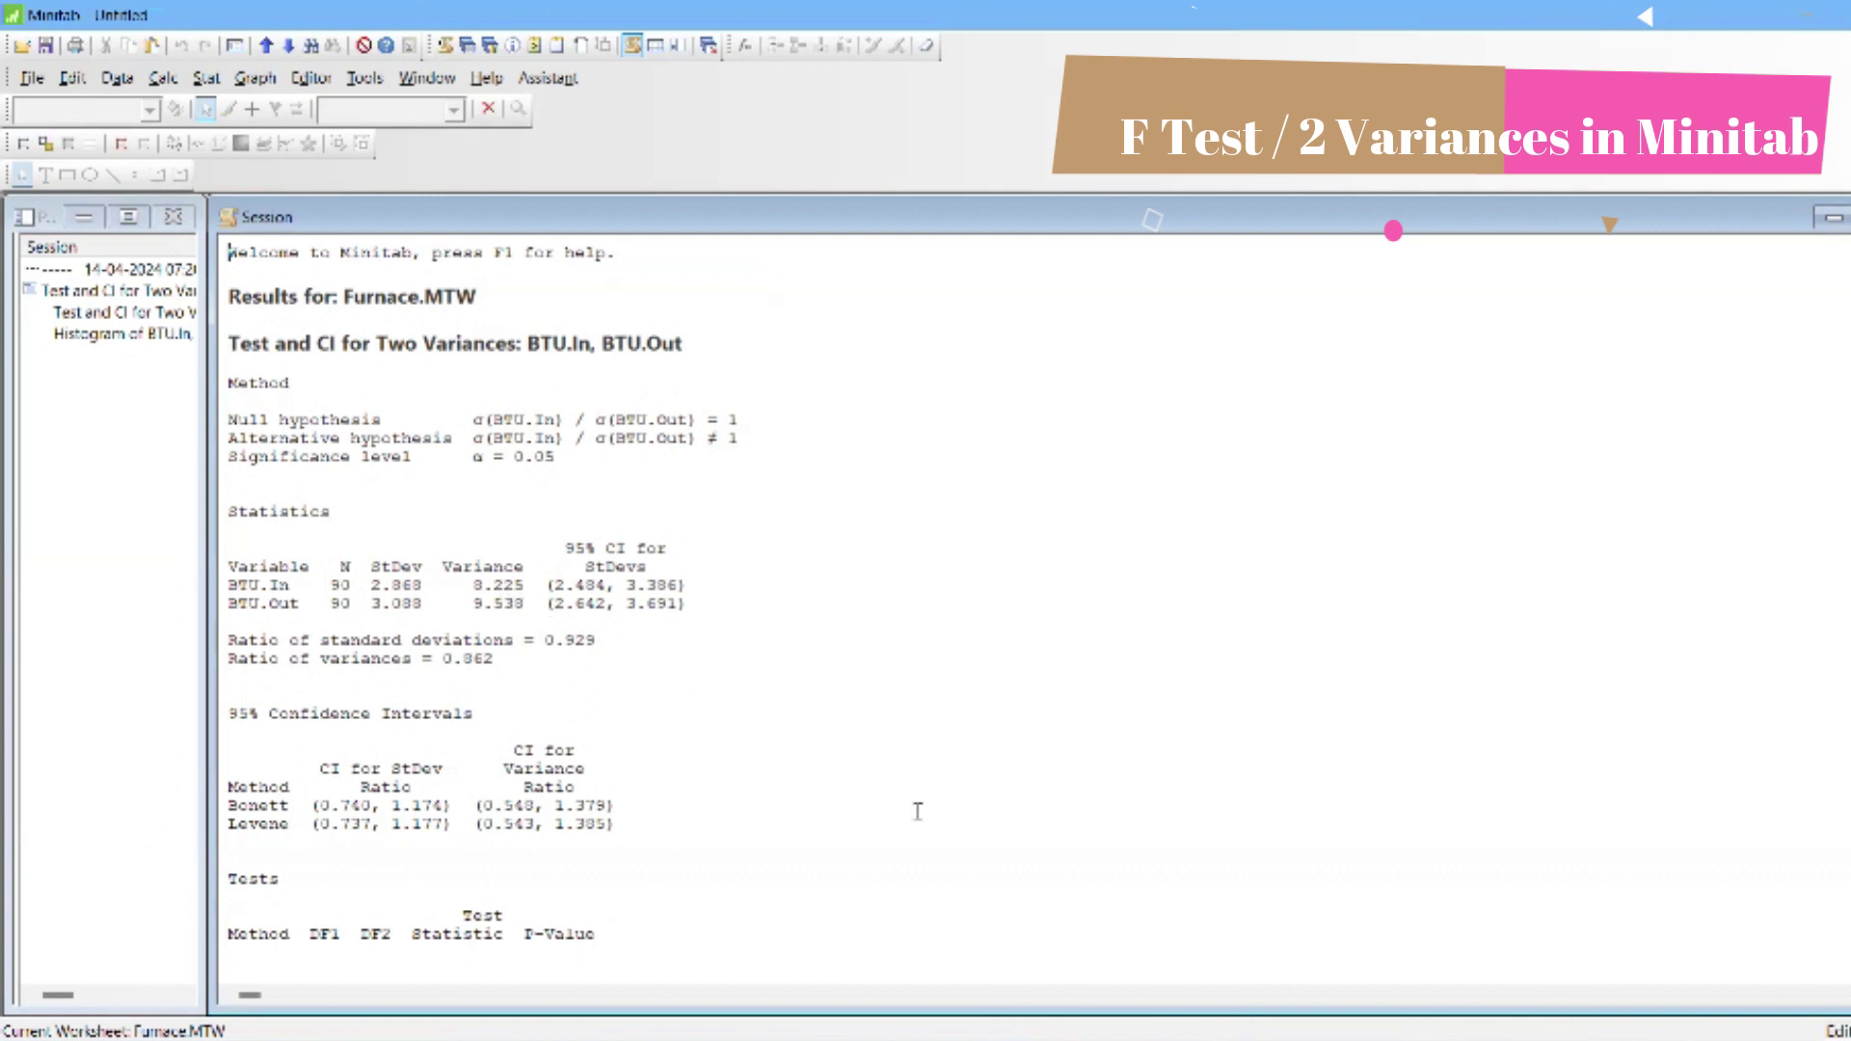
Check the ratio formula in cell E12 of the V55. sheet in Excel and return to the Minitab session results.
mouse_move(1015, 1013)
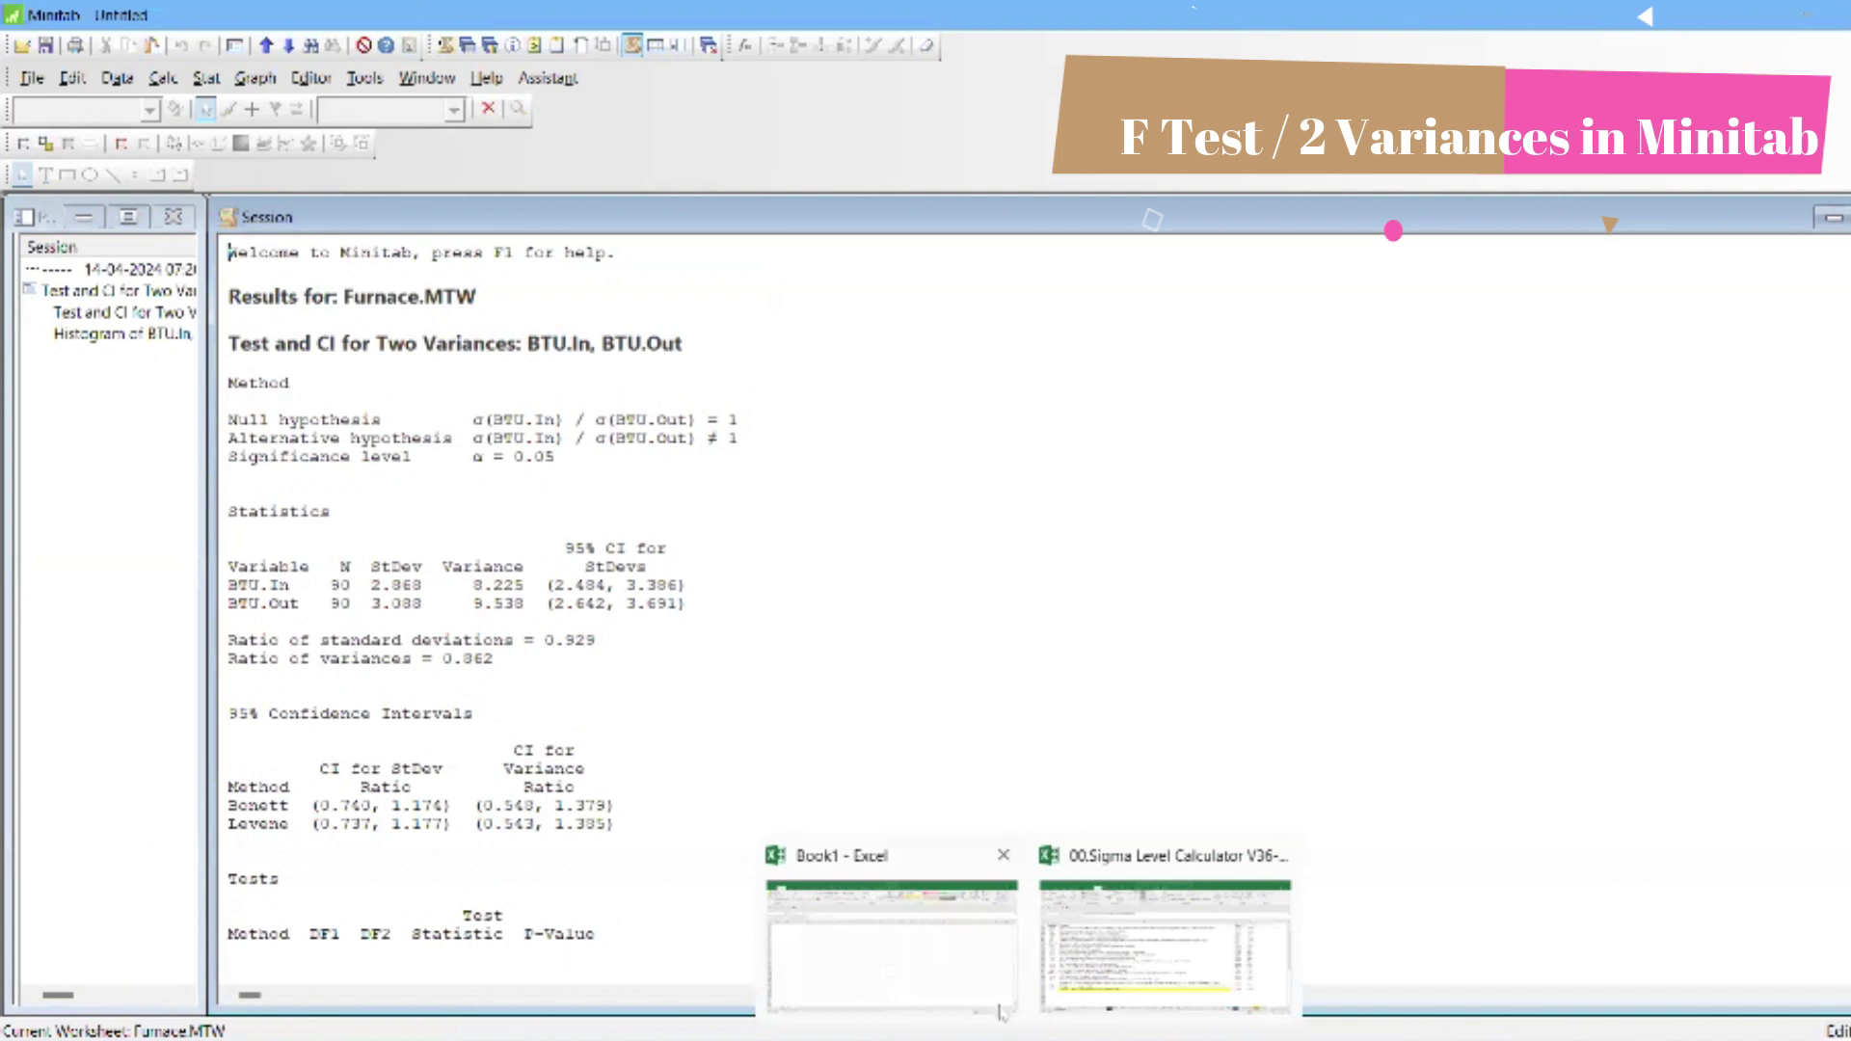
left_click(1088, 940)
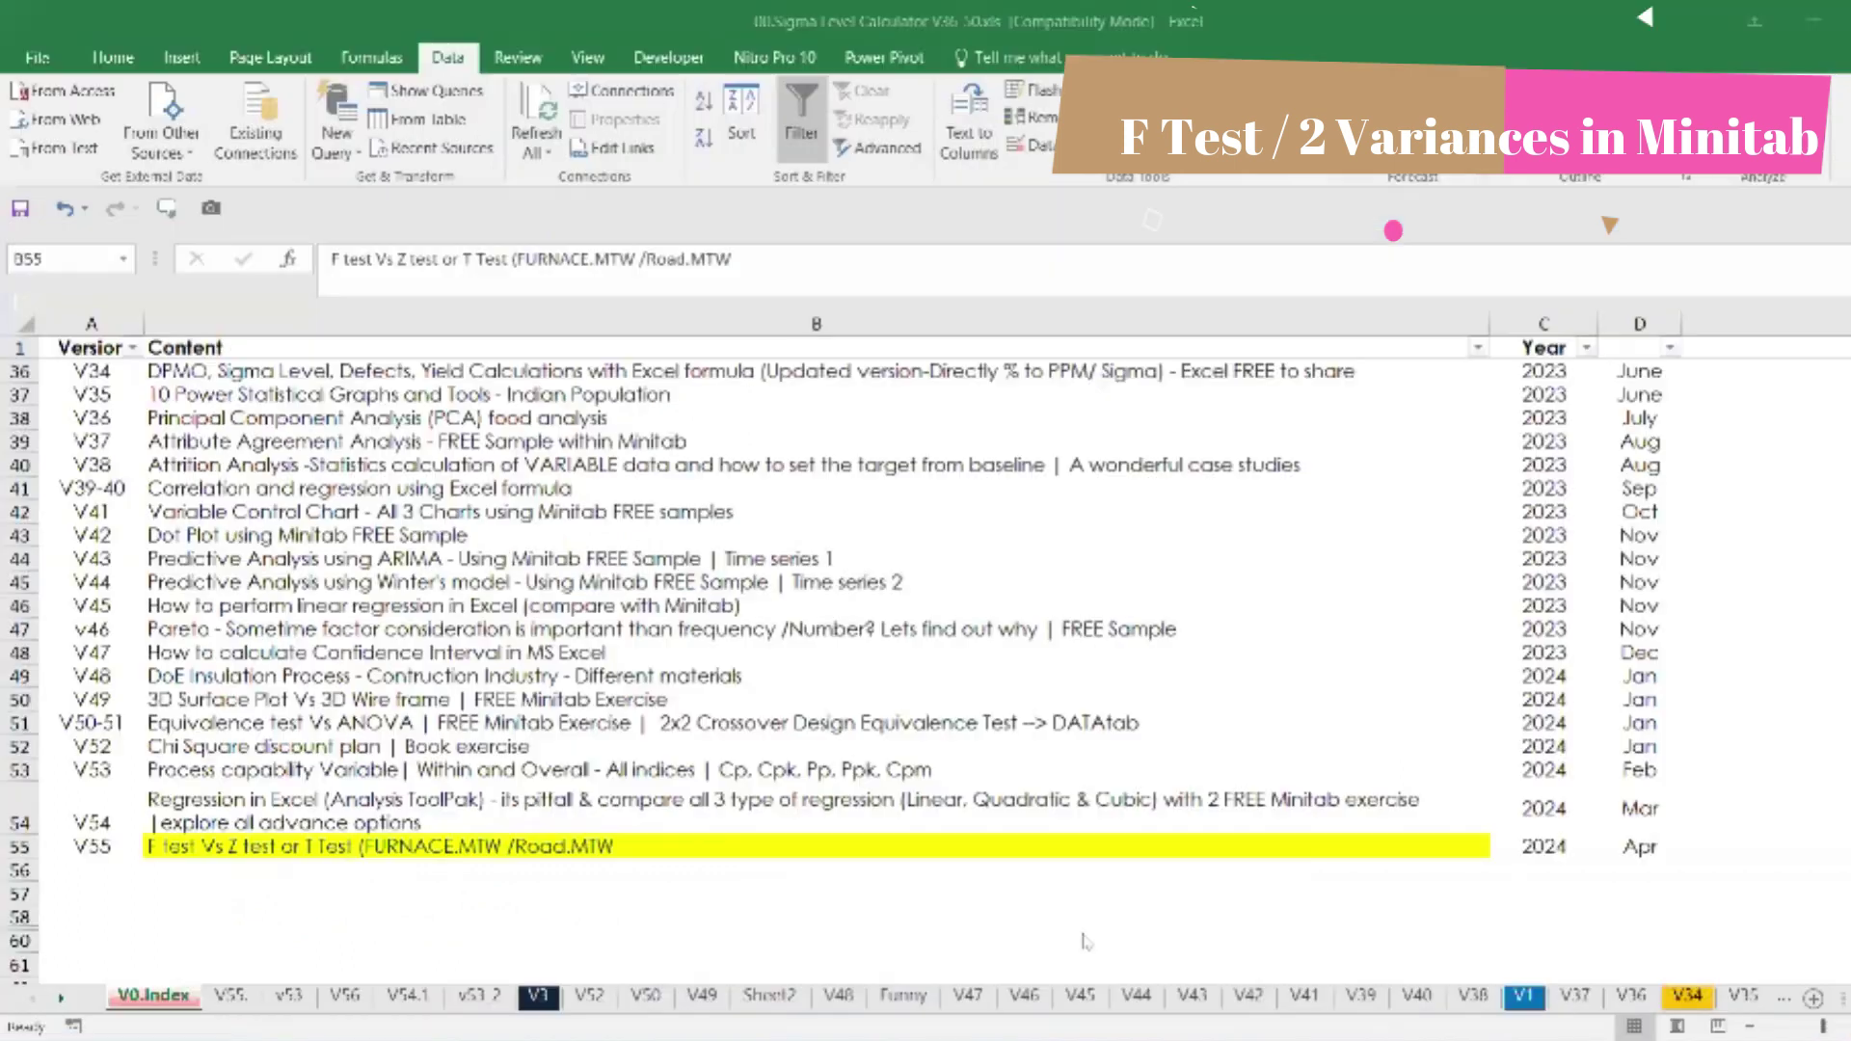
left_click(227, 995)
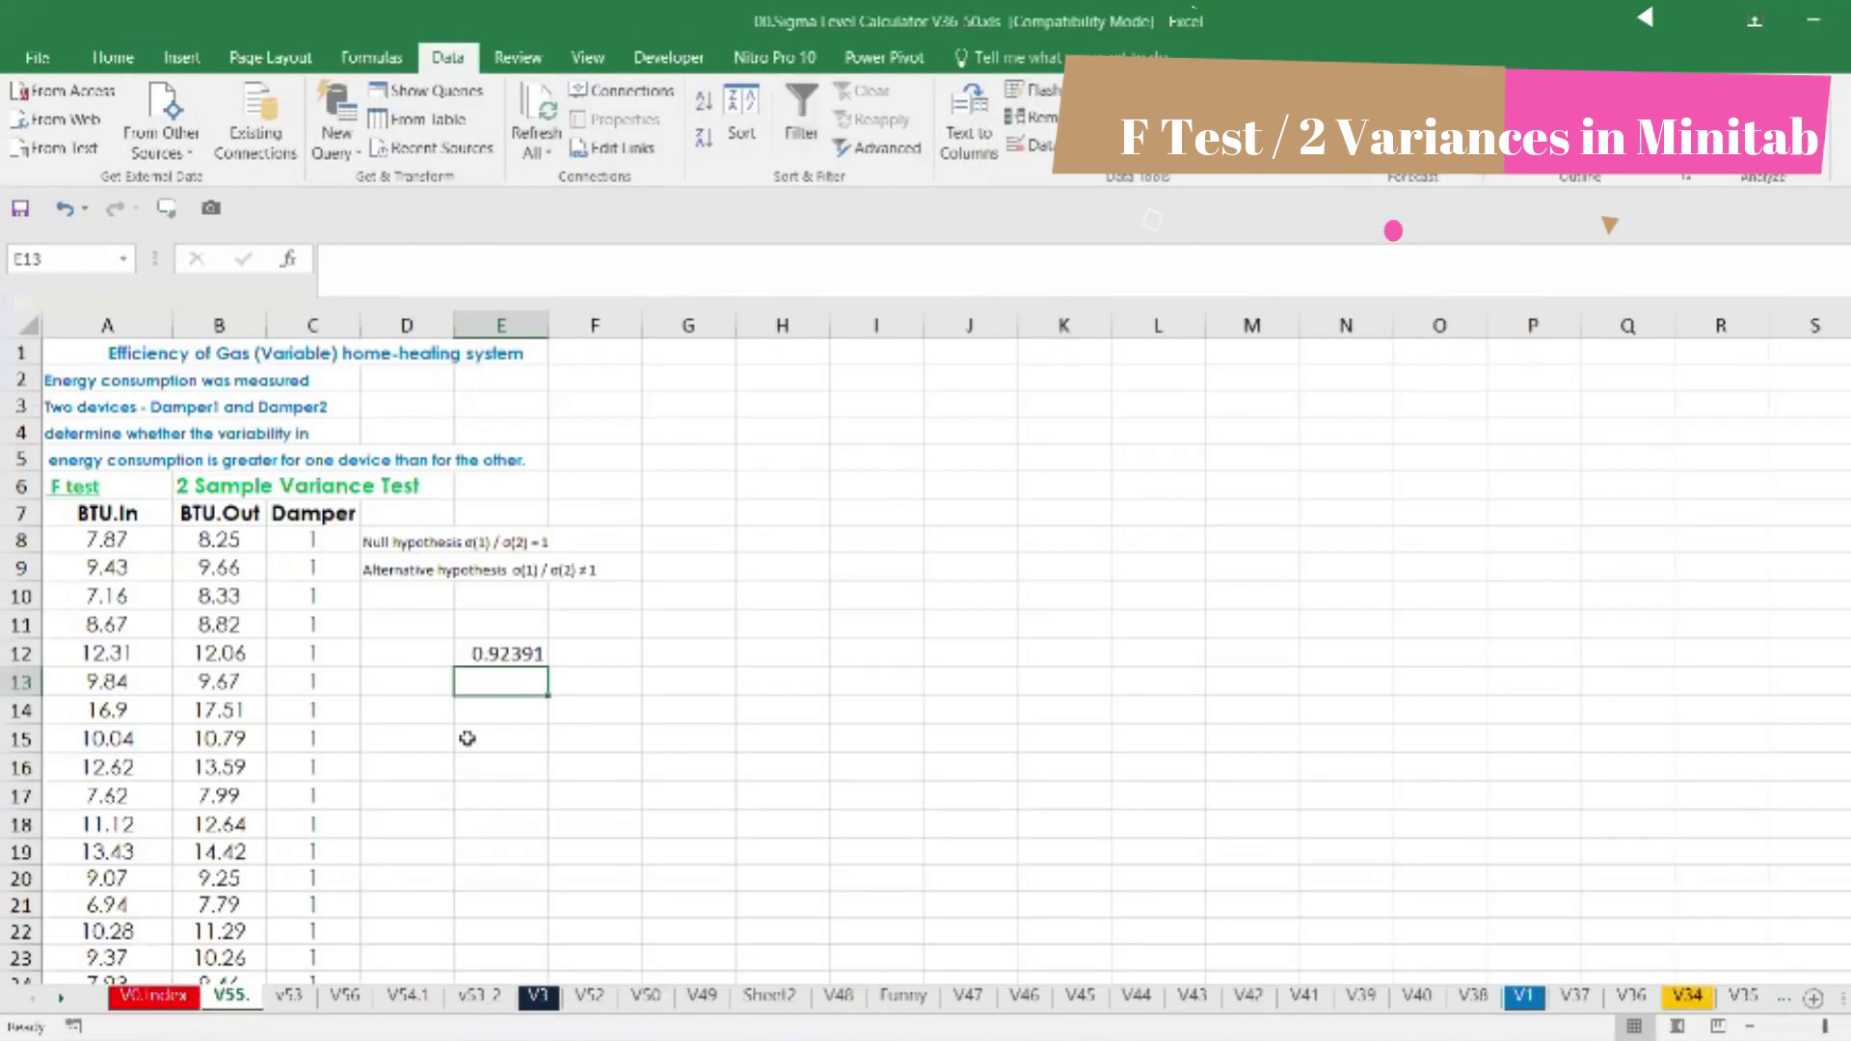
left_click(499, 644)
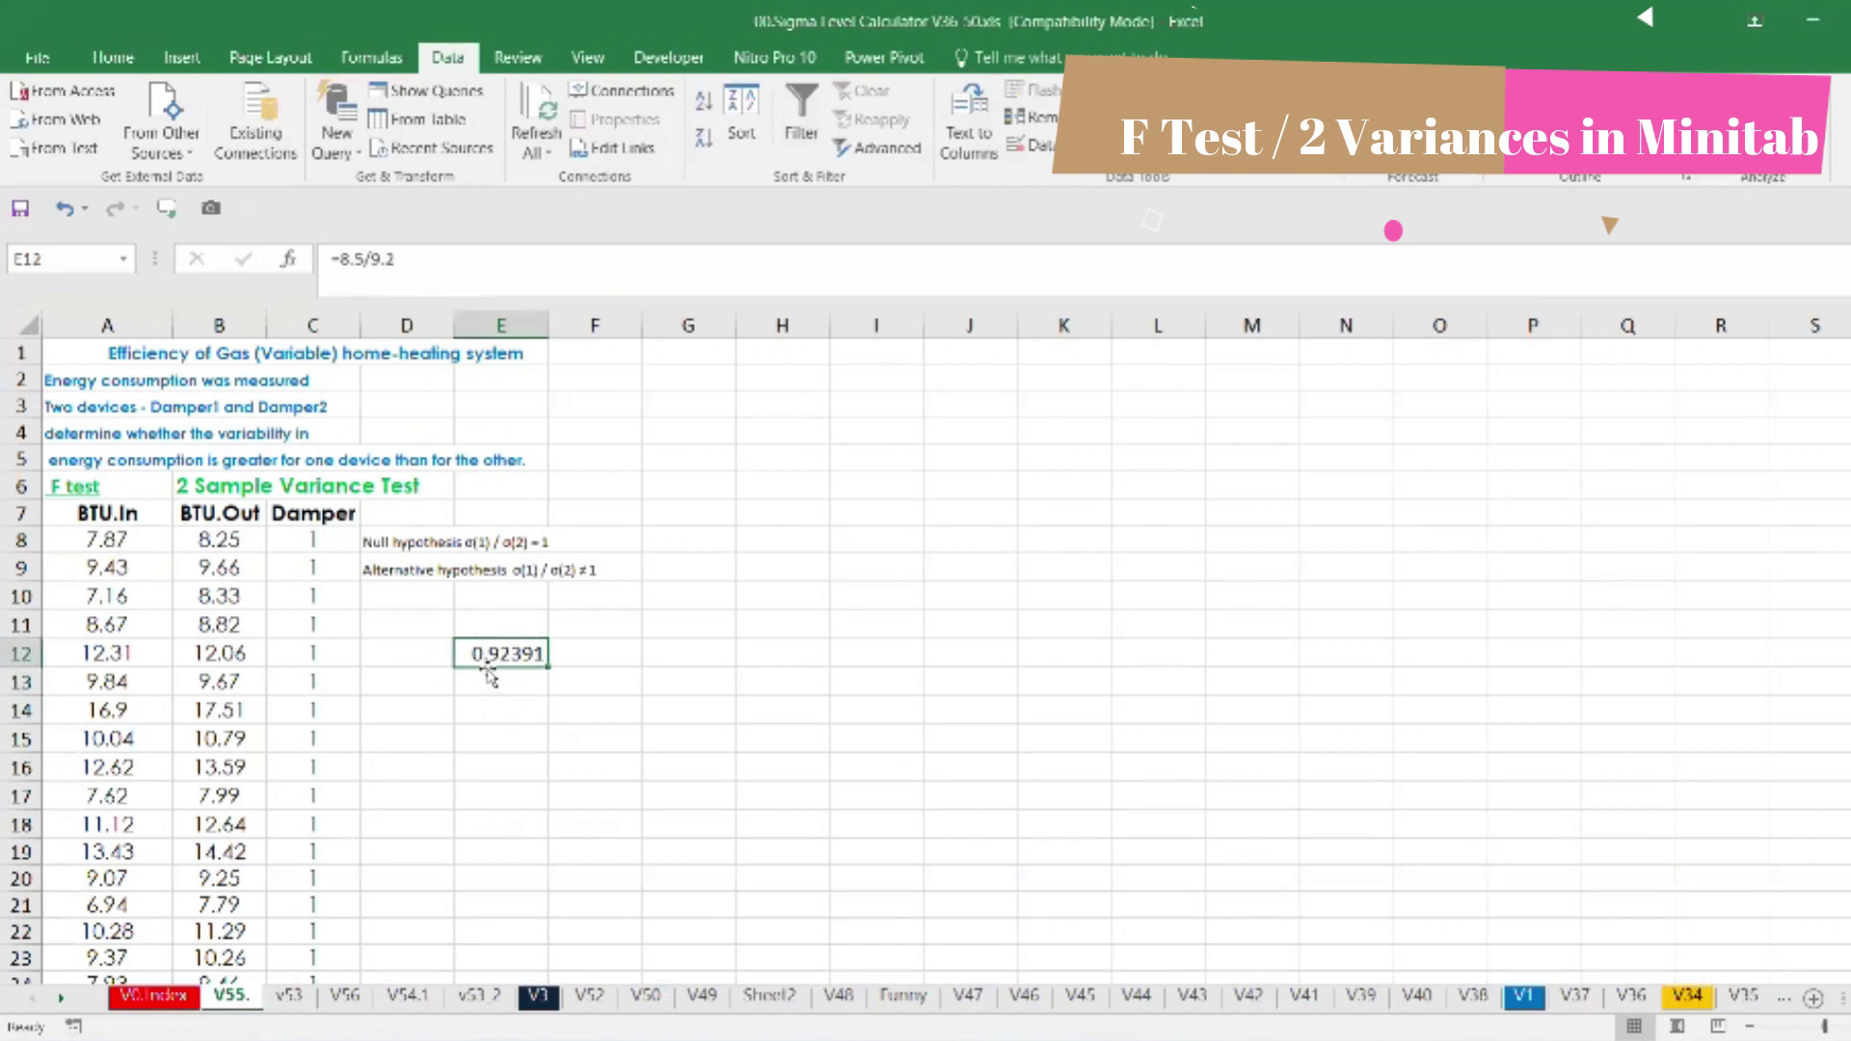
key("alt+Tab")
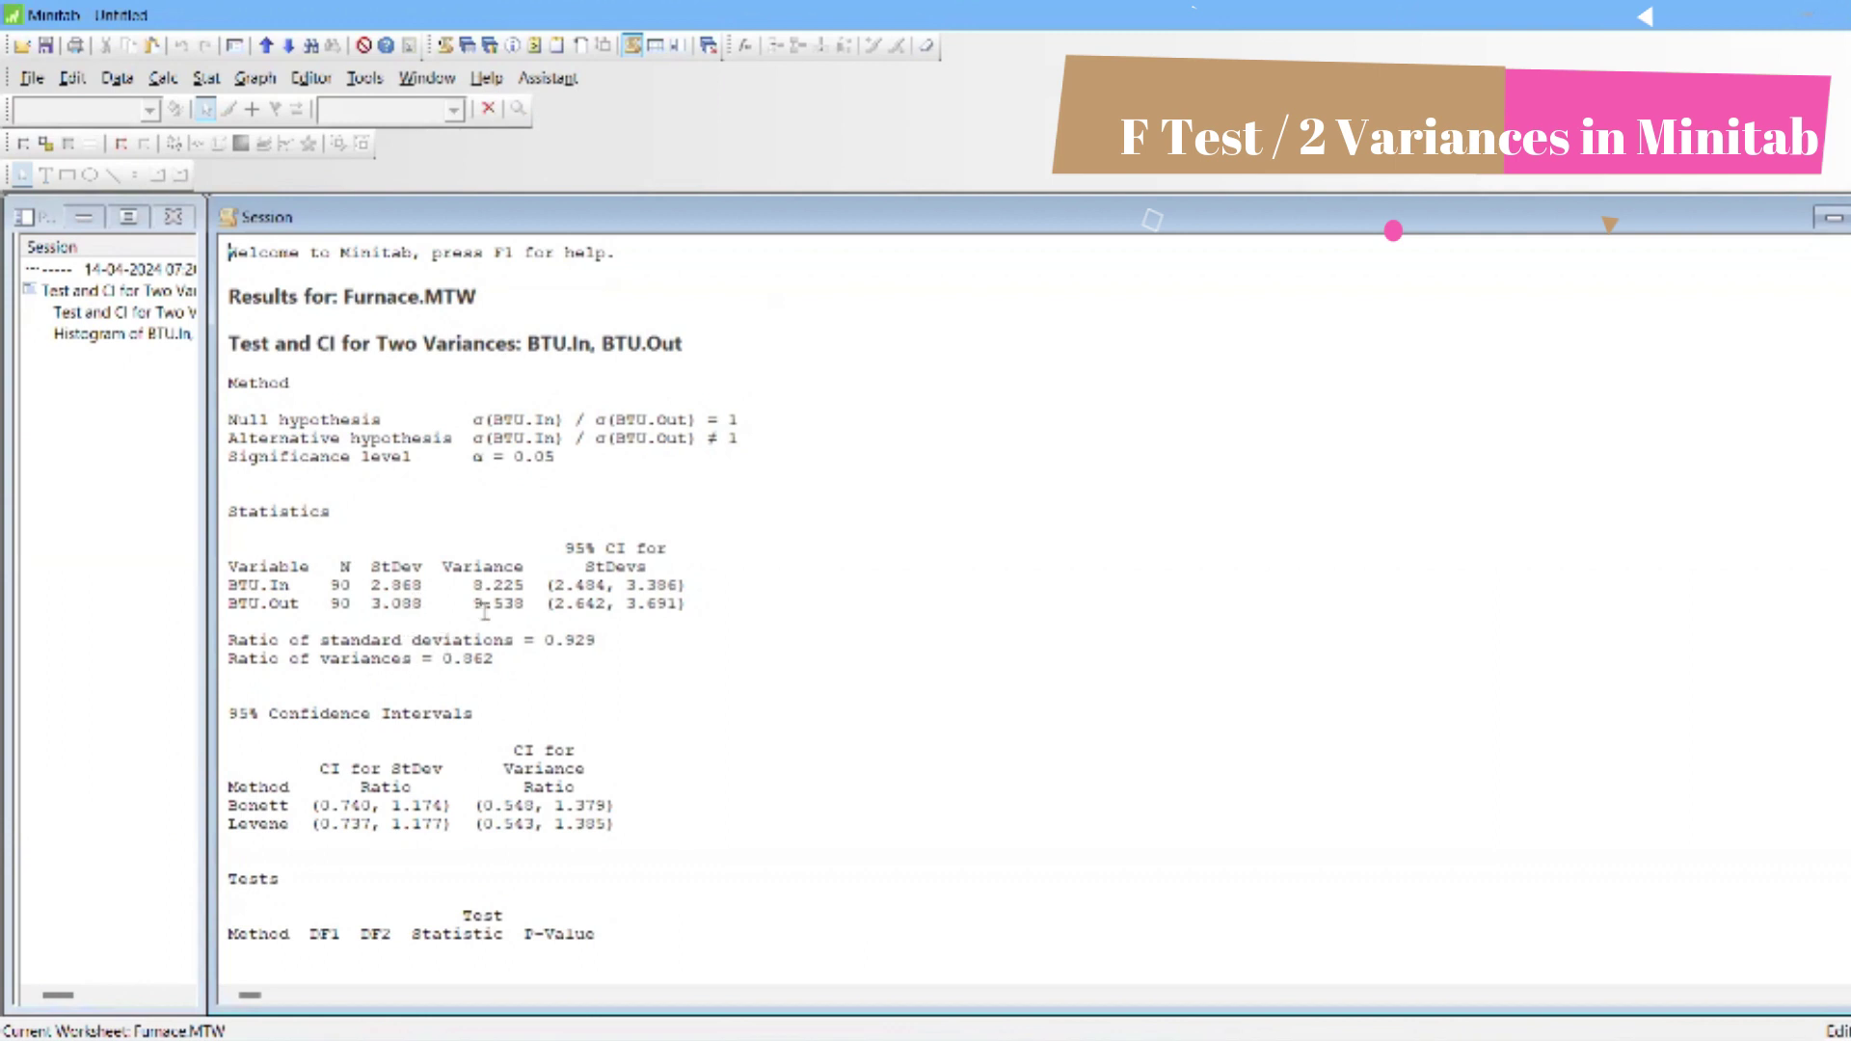
Review the session output of the BTU.In and BTU.Out two-variances test, covering the hypotheses, statistics, confidence intervals and Bonett and Levene tests.
left_click(470, 851)
key("Down")
key("Down")
key("Down")
key("Down")
key("Down")
key("Down")
key("Down")
key("Down")
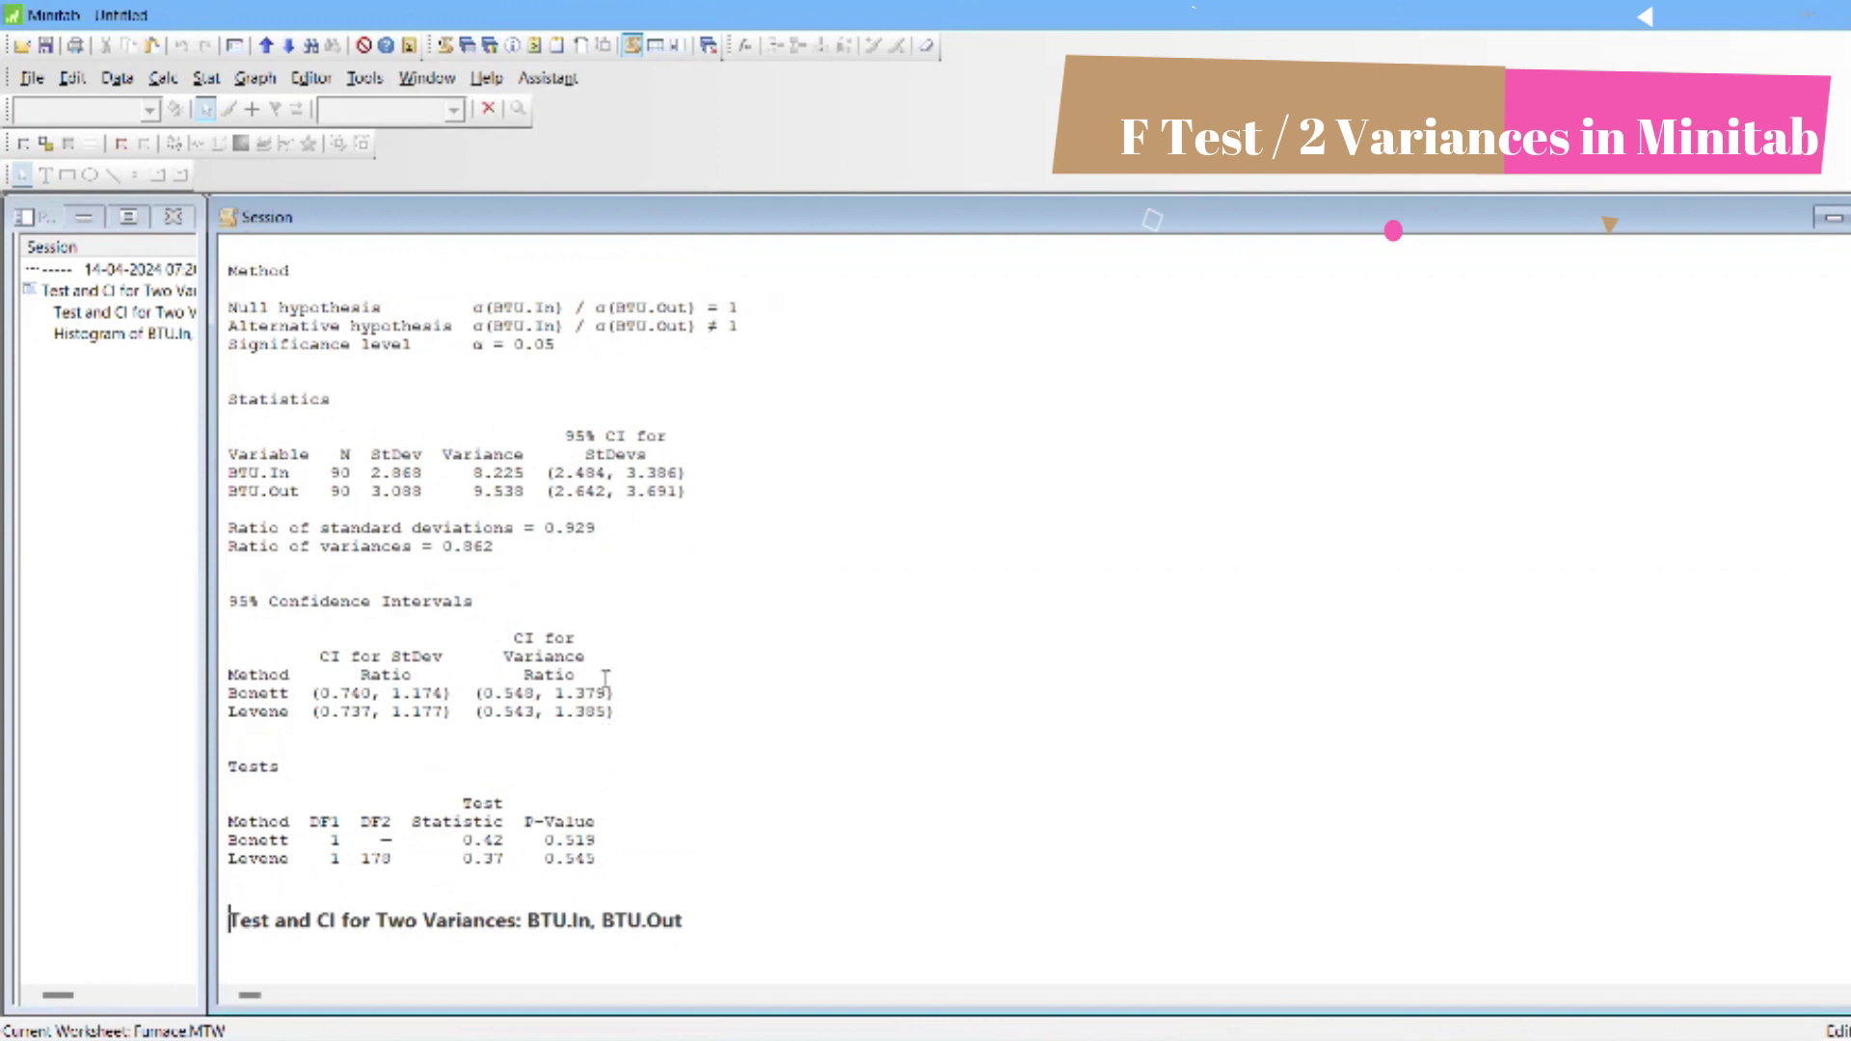
key("Up")
key("Up")
key("Up")
key("Up")
key("Up")
key("Up")
key("Up")
key("Up")
key("Up")
key("Up")
key("Up")
key("Up")
key("Up")
key("Up")
key("Up")
key("Up")
key("Up")
key("Up")
key("Up")
key("Up")
key("Up")
key("Up")
key("Up")
key("Up")
key("Up")
key("Up")
key("Up")
key("Up")
key("Up")
key("Up")
key("Up")
key("Up")
key("Up")
left_click(901, 326)
left_click(863, 425)
left_click(865, 380)
Maximize the BTU.In, BTU.Out summary plot and read the StatGuide interpretation of the two-variances summary plot.
left_click(1825, 220)
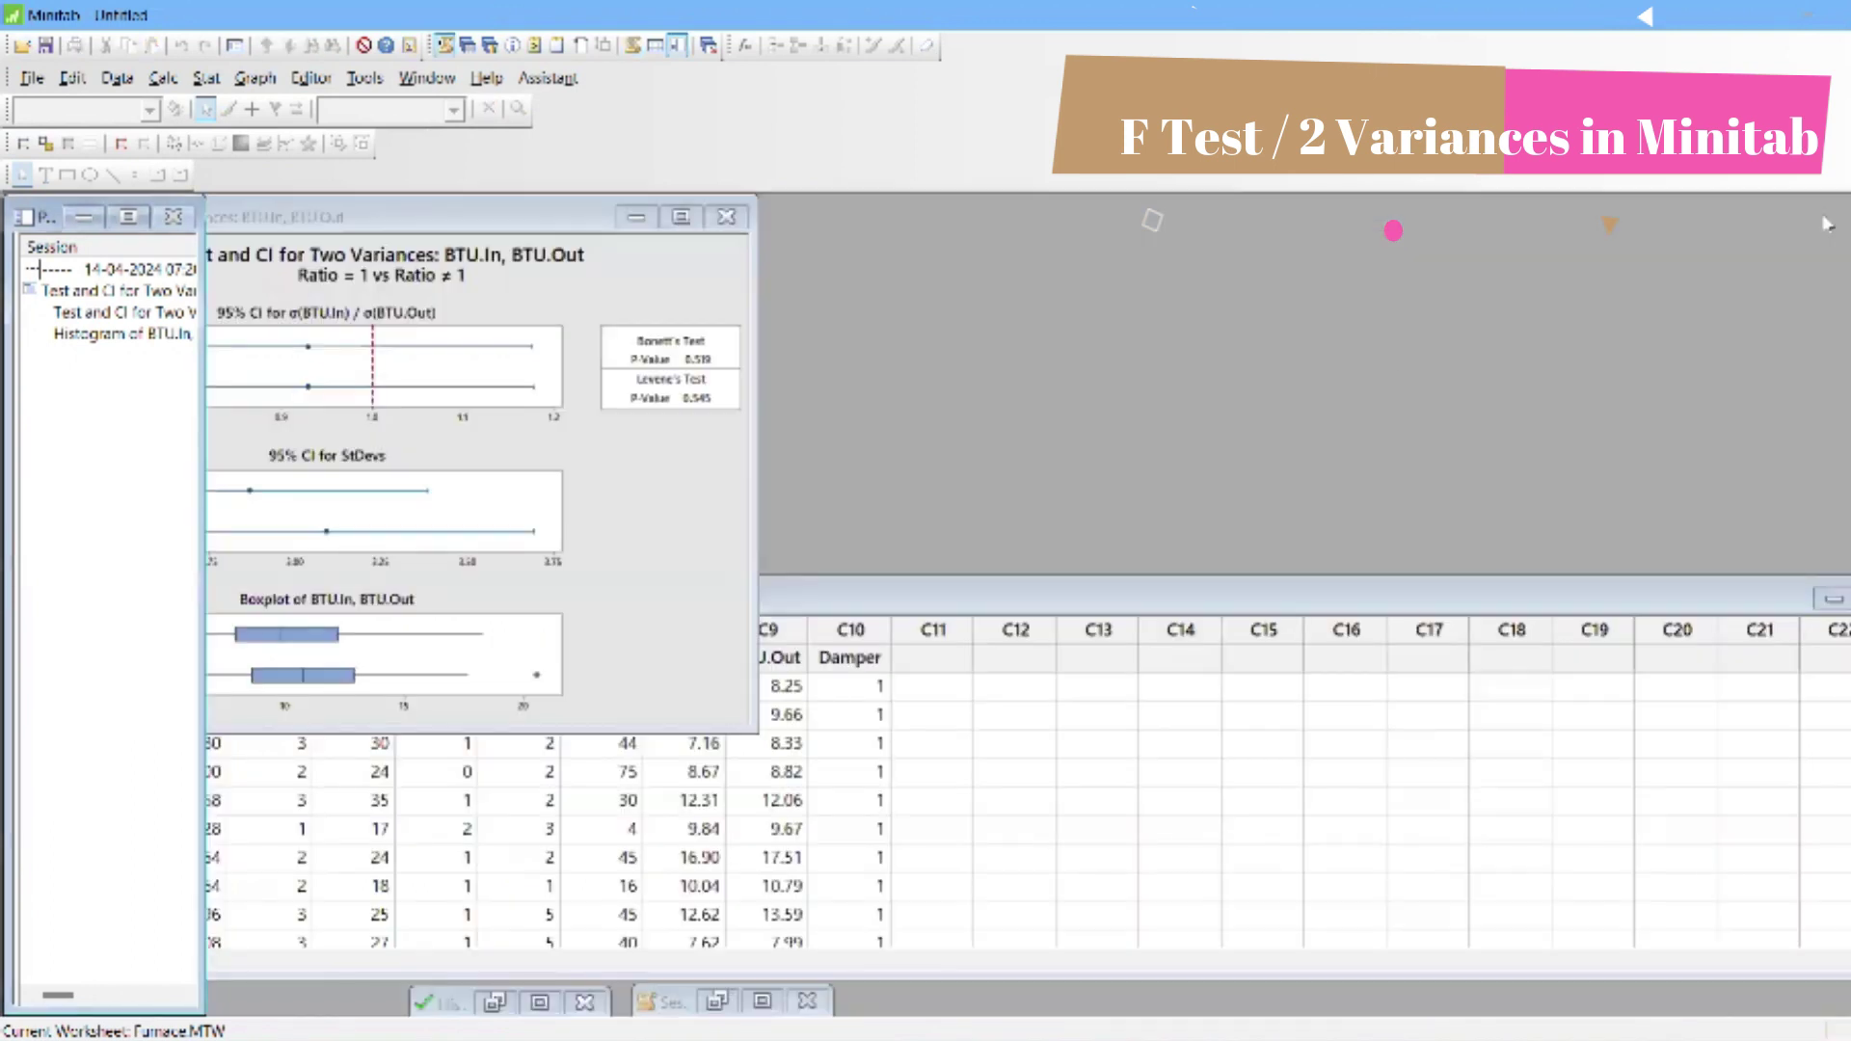
left_click(700, 218)
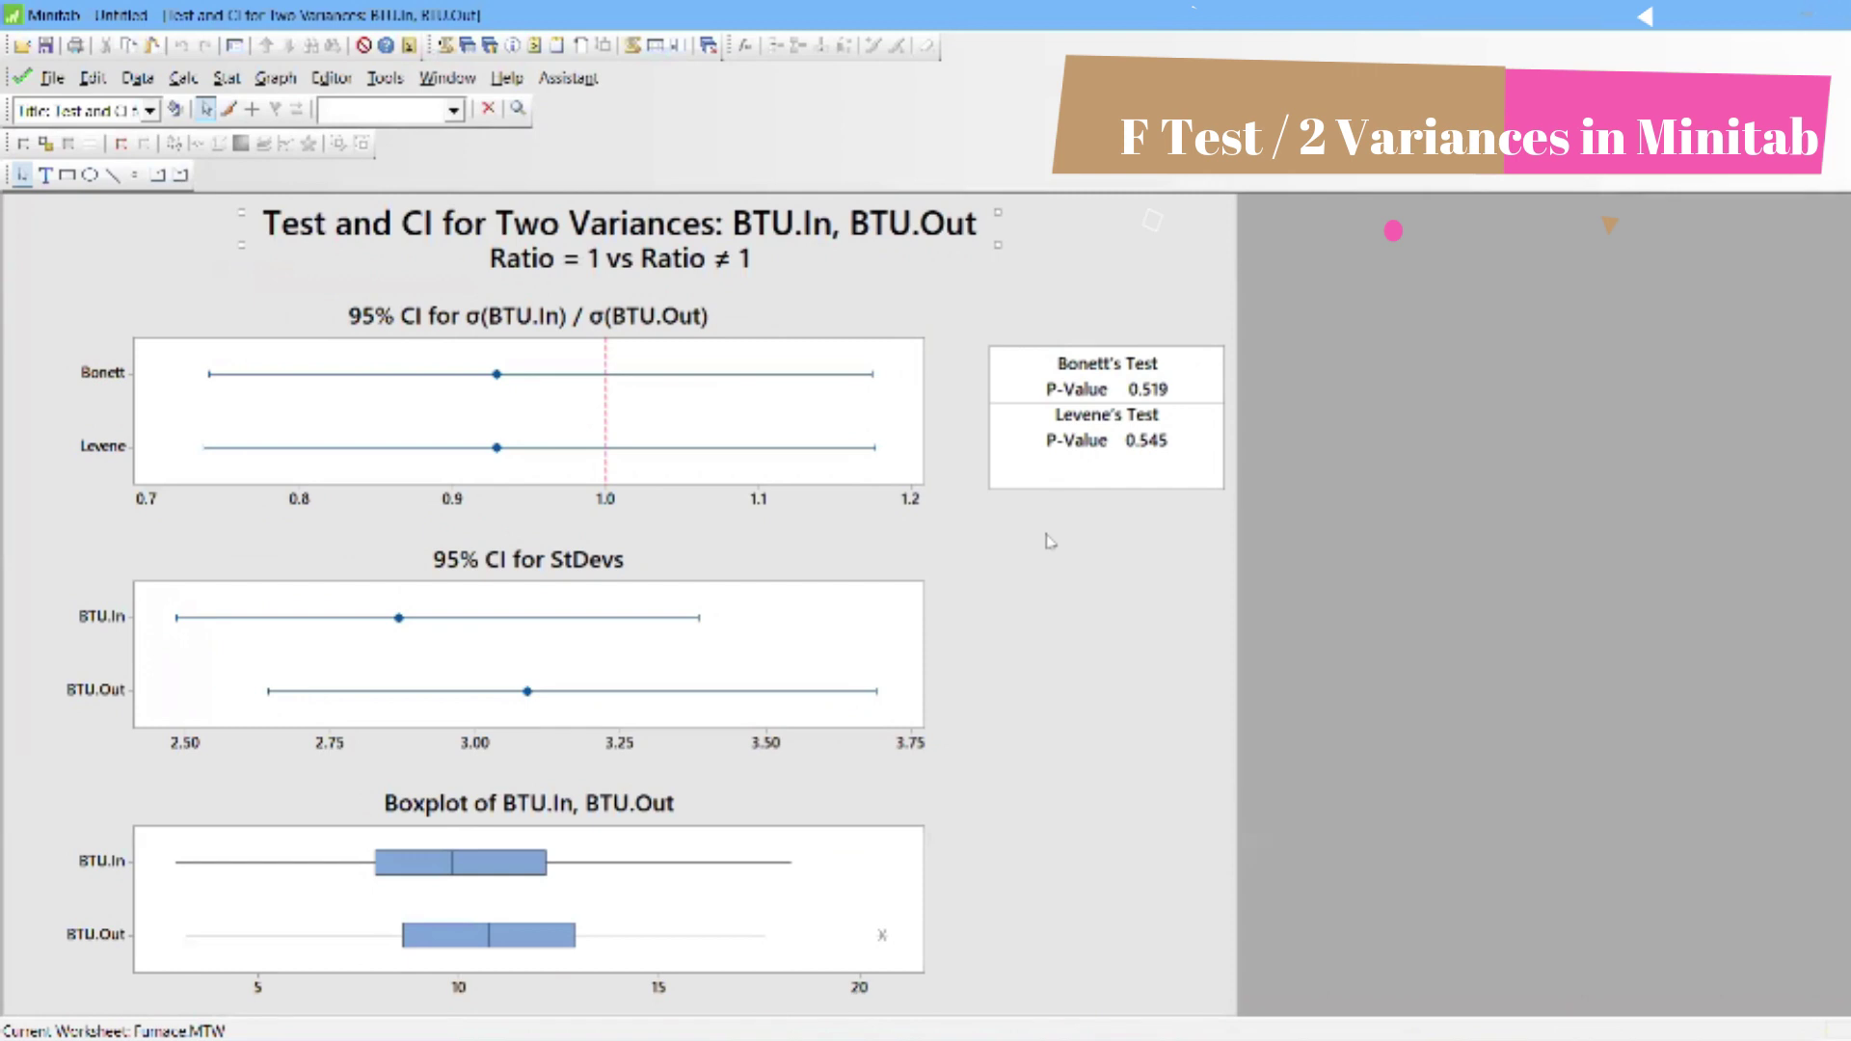
left_click(1056, 600)
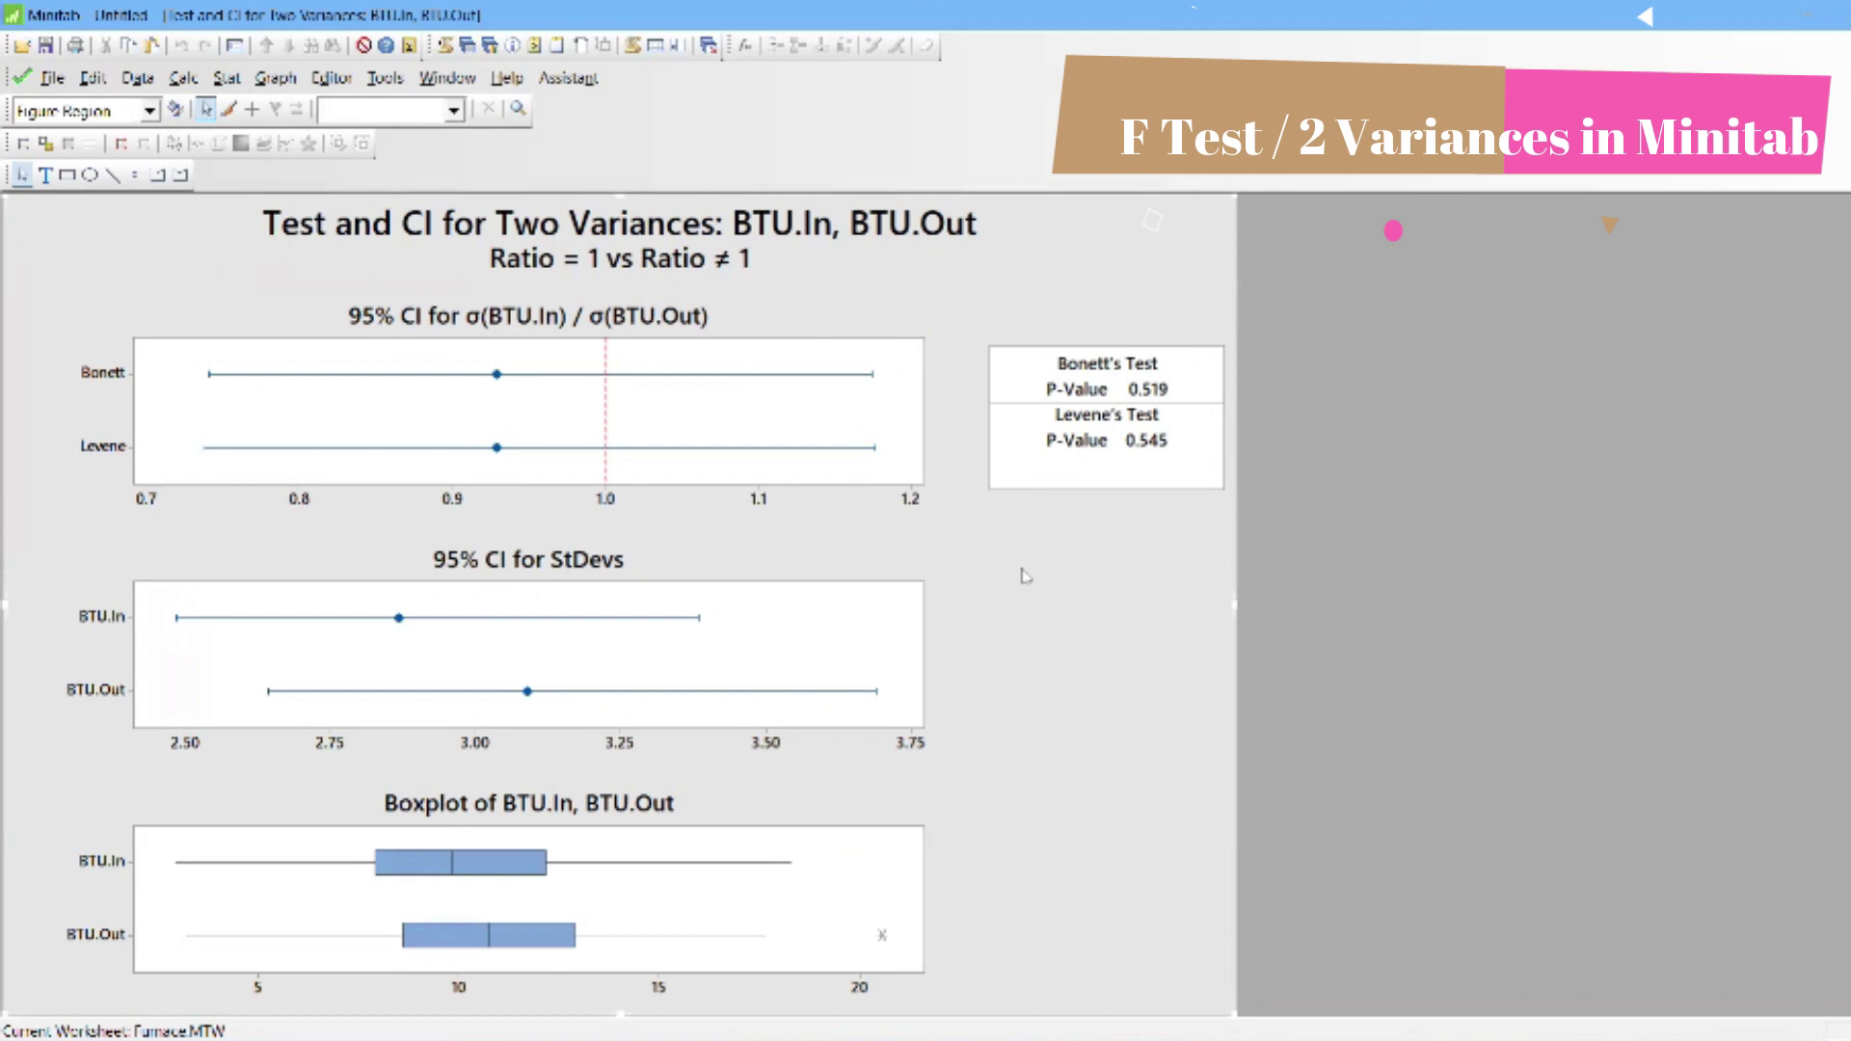
right_click(1023, 572)
left_click(1109, 552)
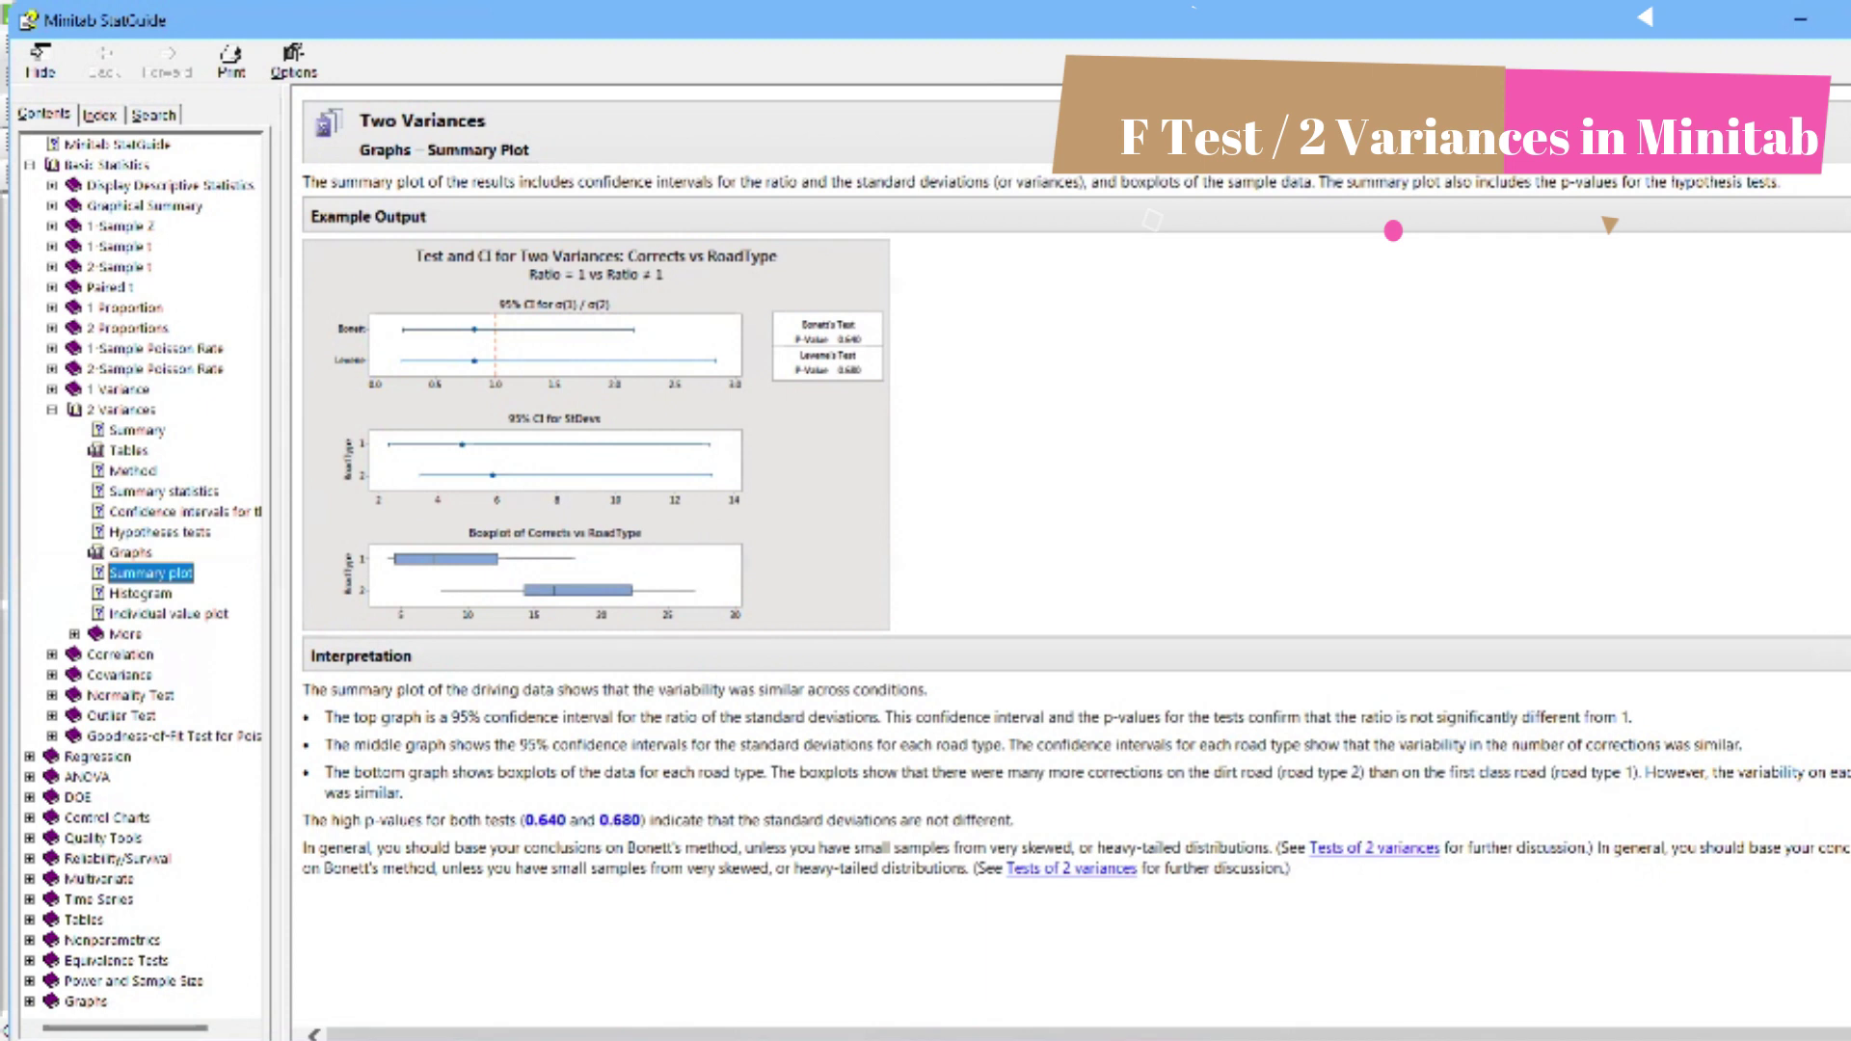
left_click(1393, 230)
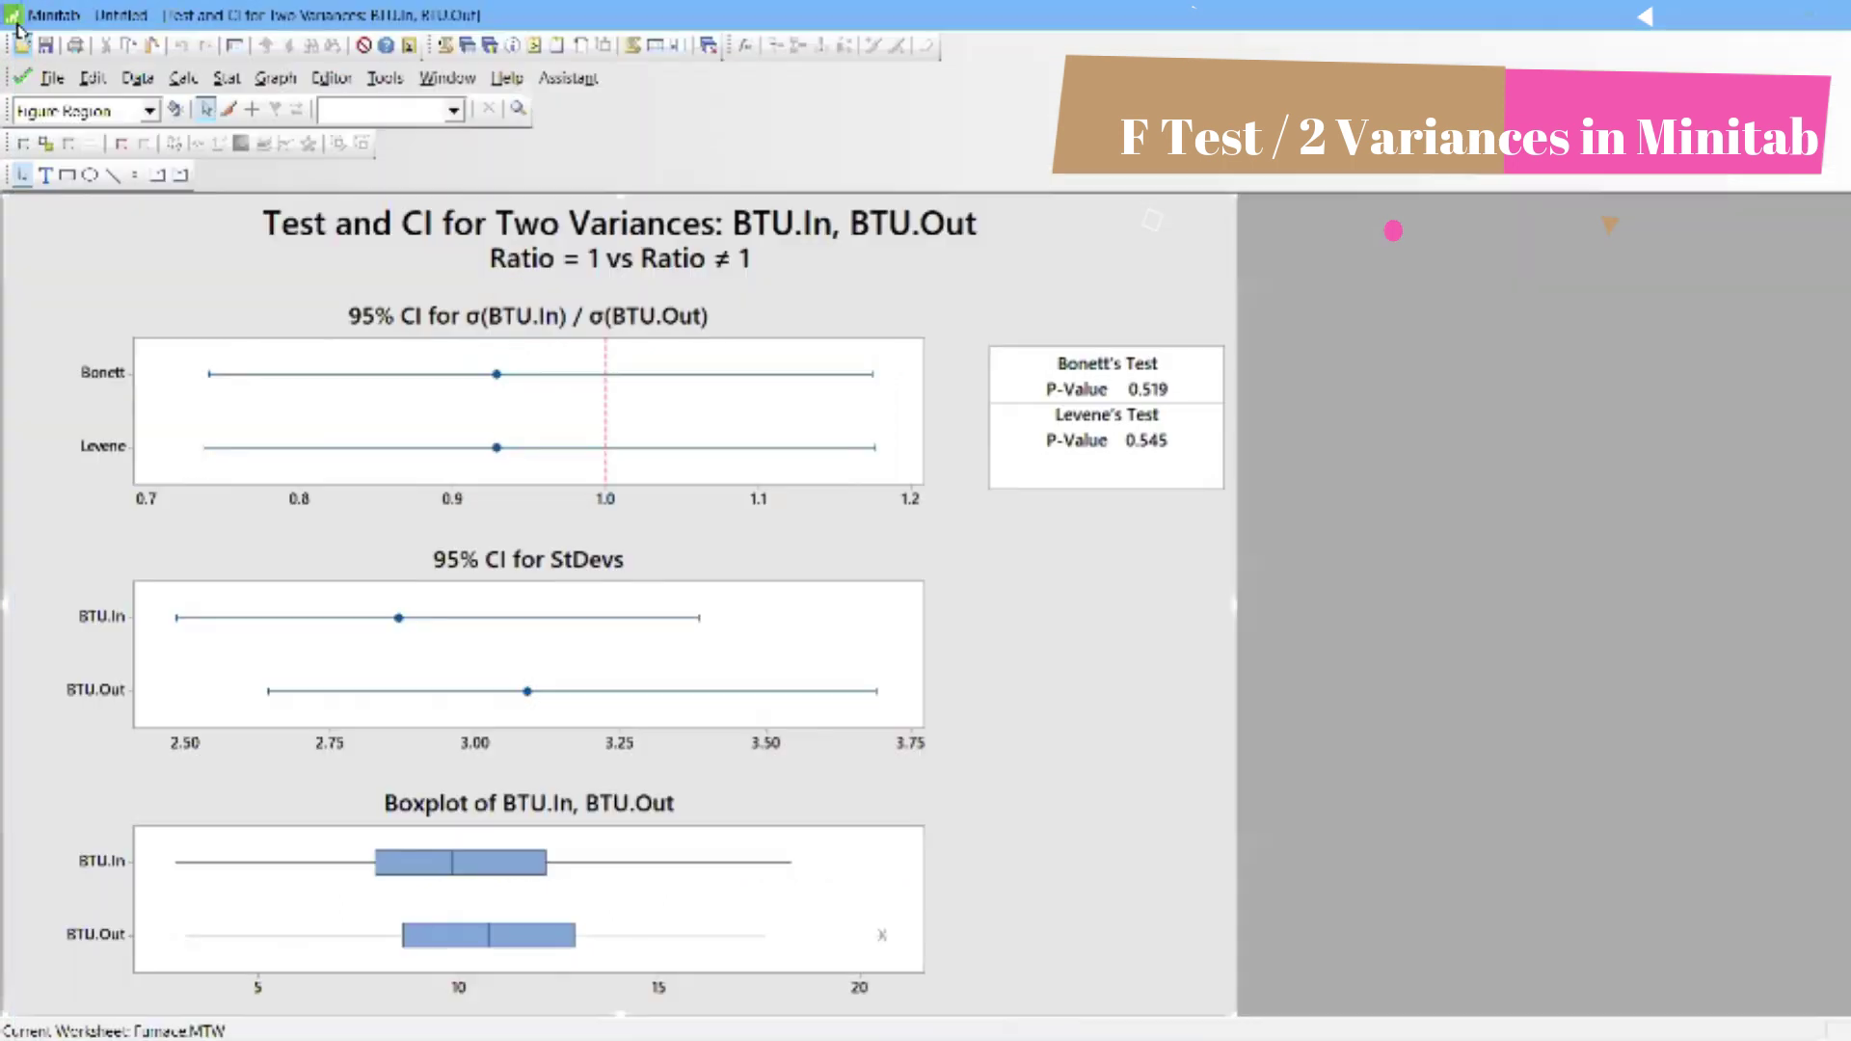
Open the Road.MTW worksheet from the Minitab Sample Data folder.
left_click(52, 78)
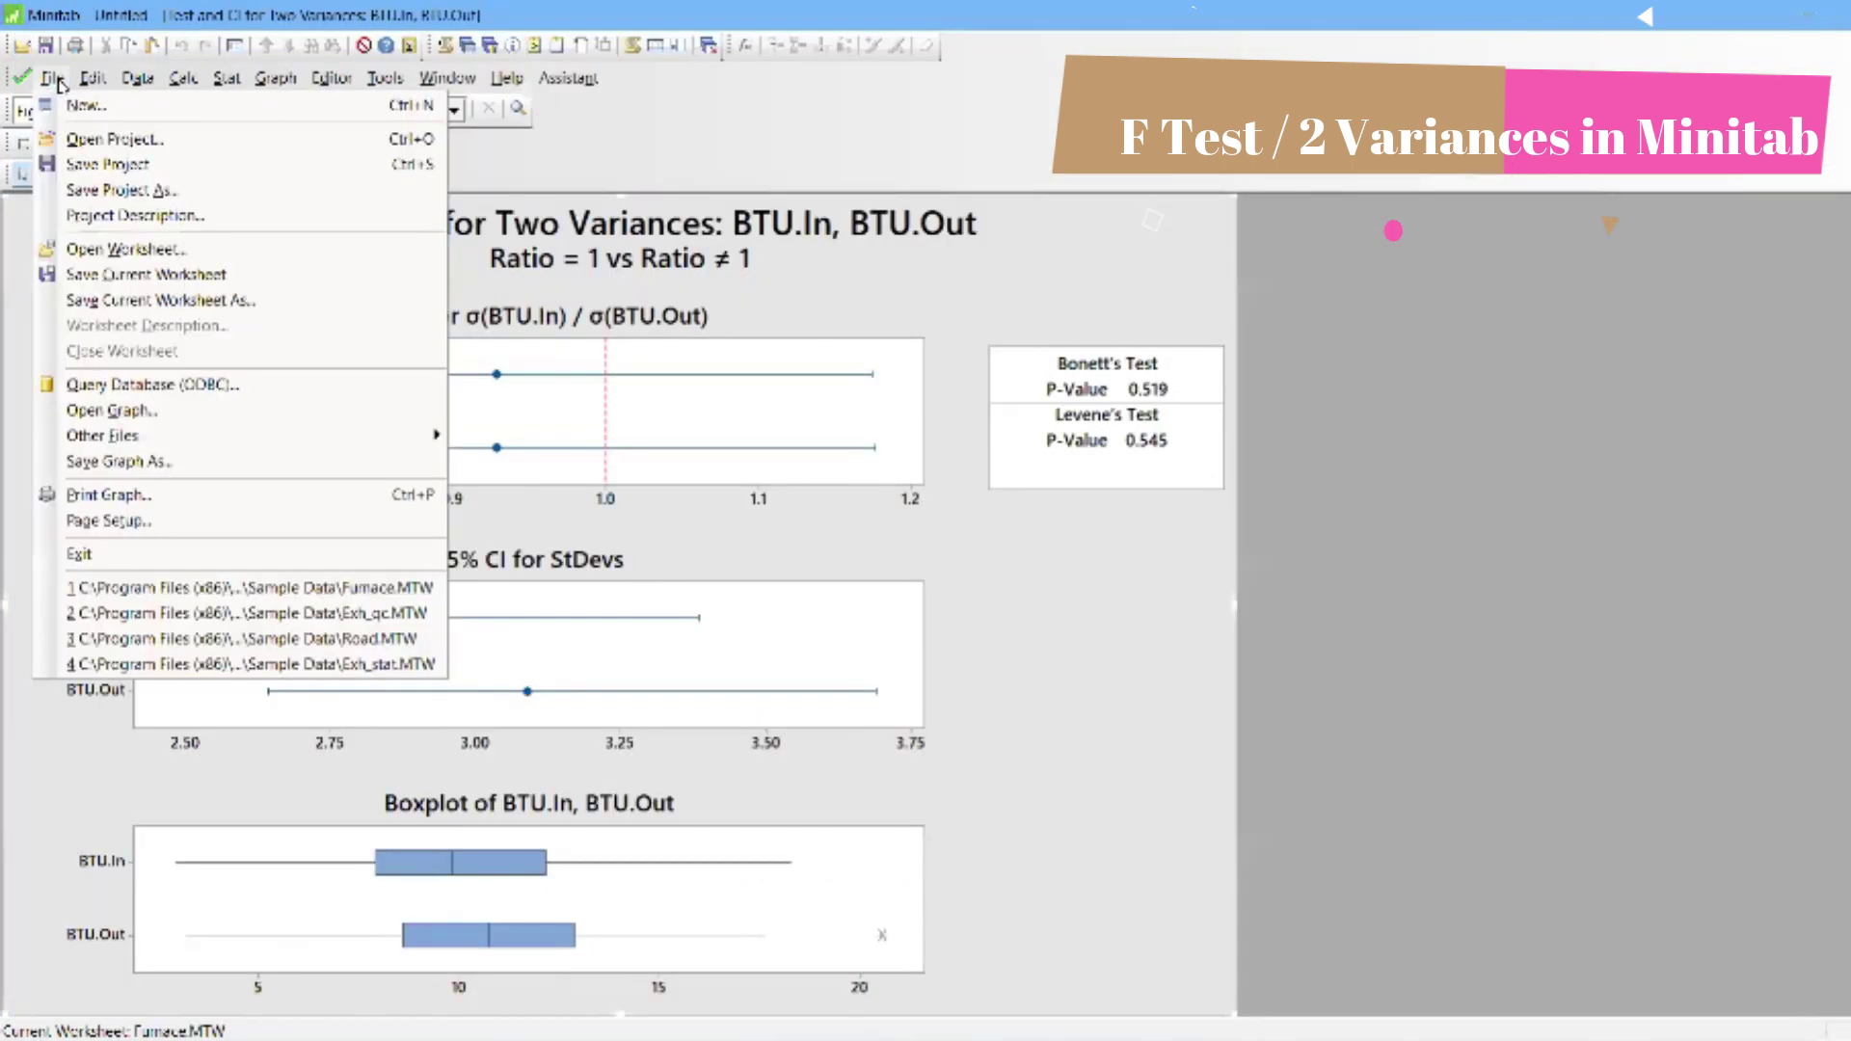
left_click(121, 251)
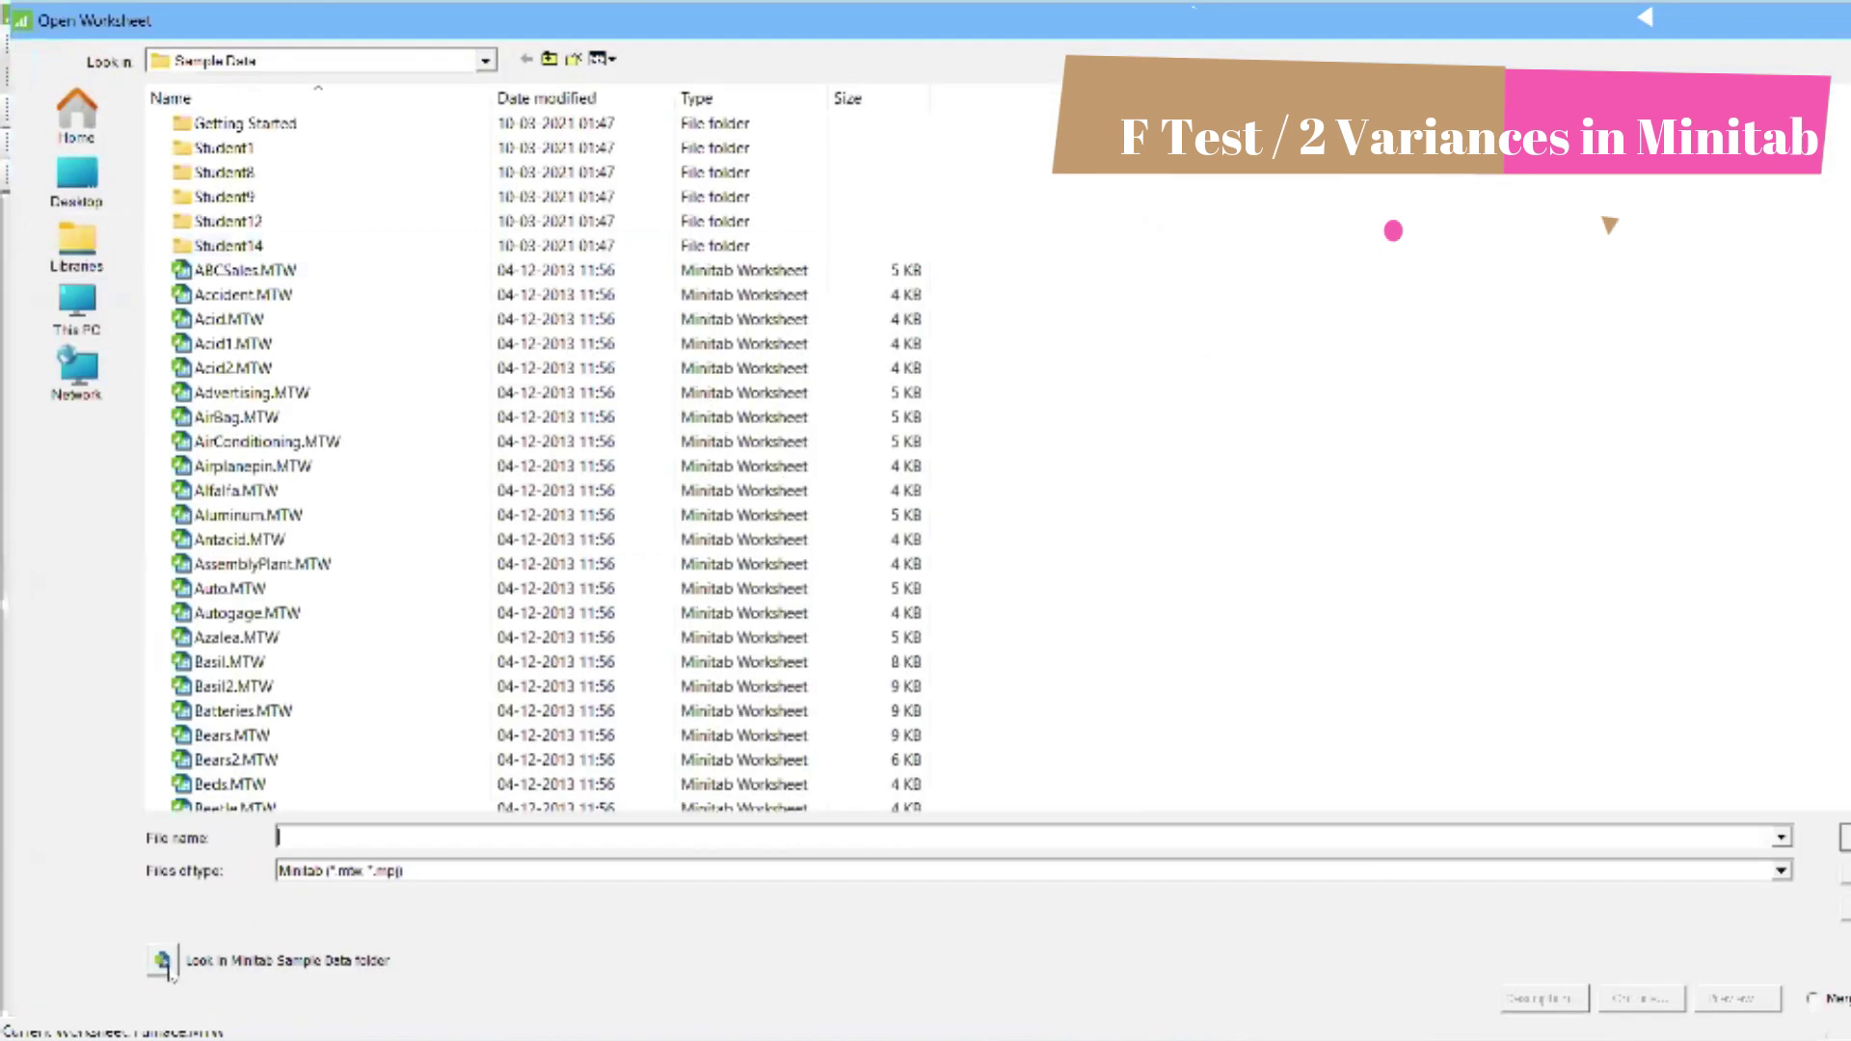
left_click(164, 961)
type("RO")
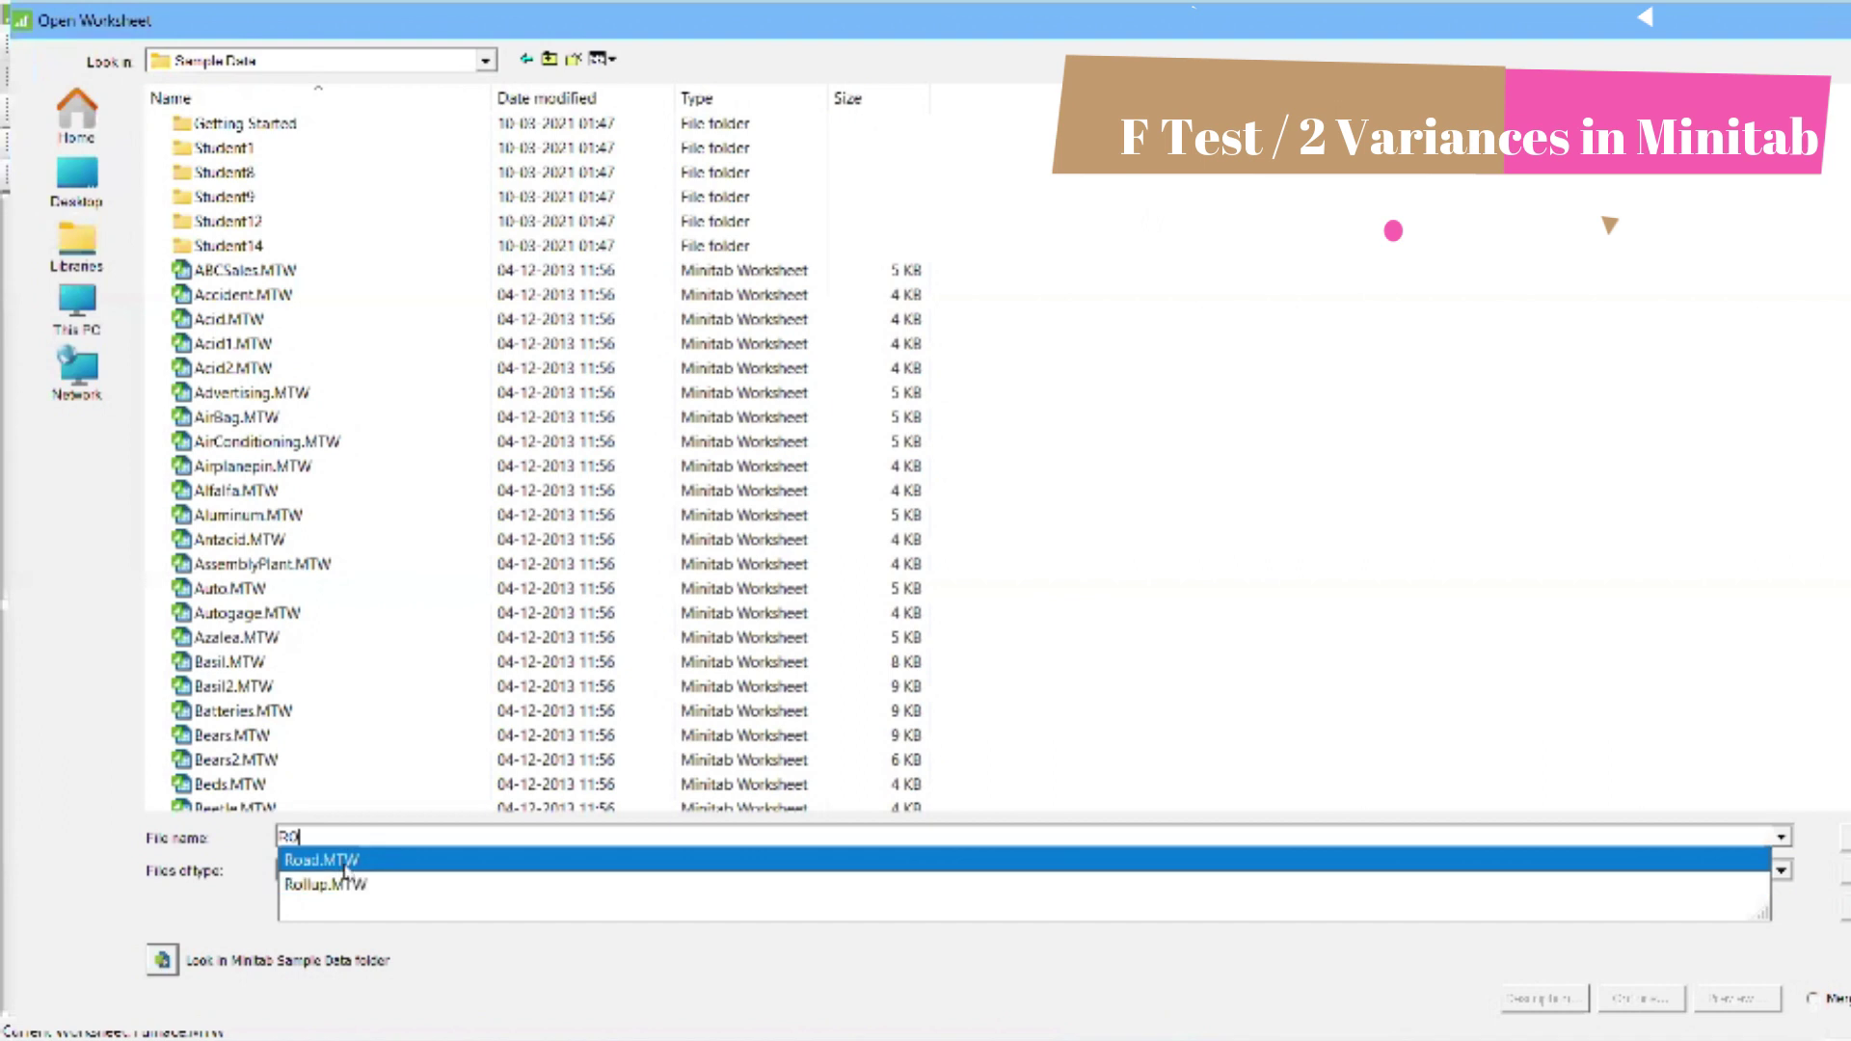
left_click(346, 861)
left_click(347, 870)
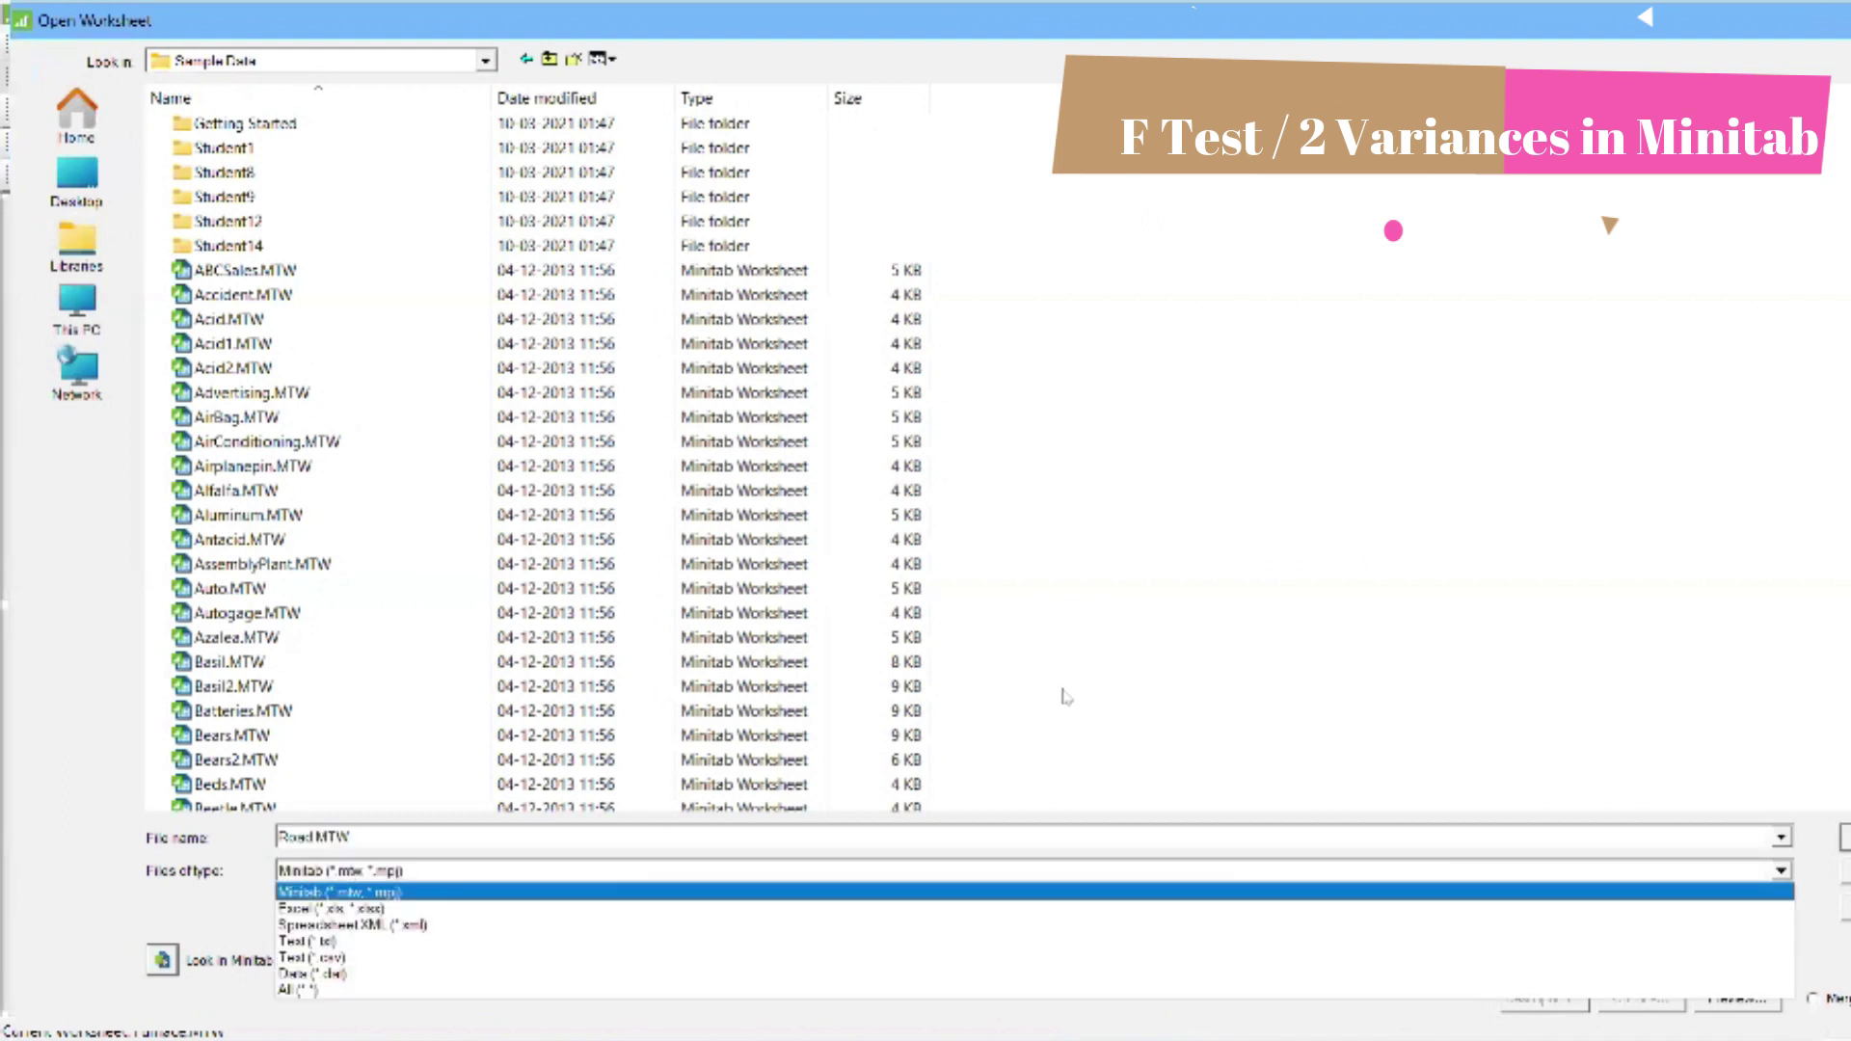
left_click(59, 918)
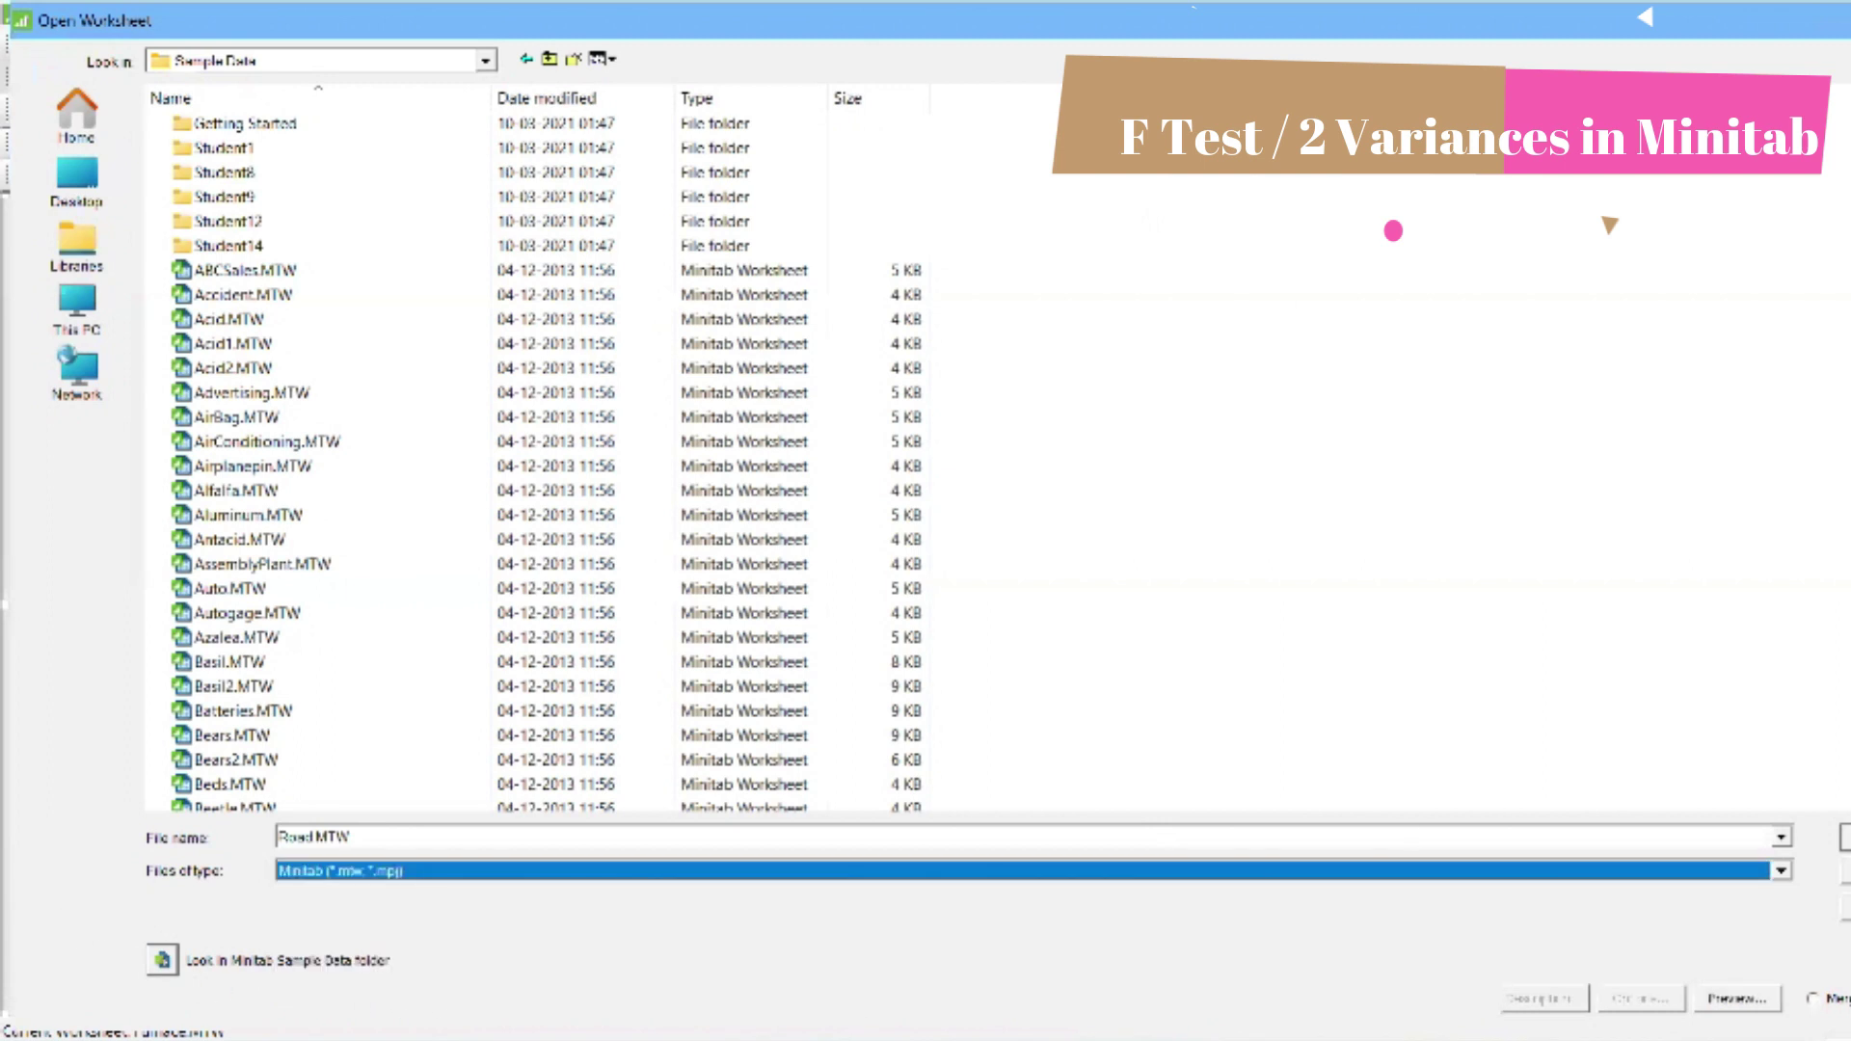
key("Return")
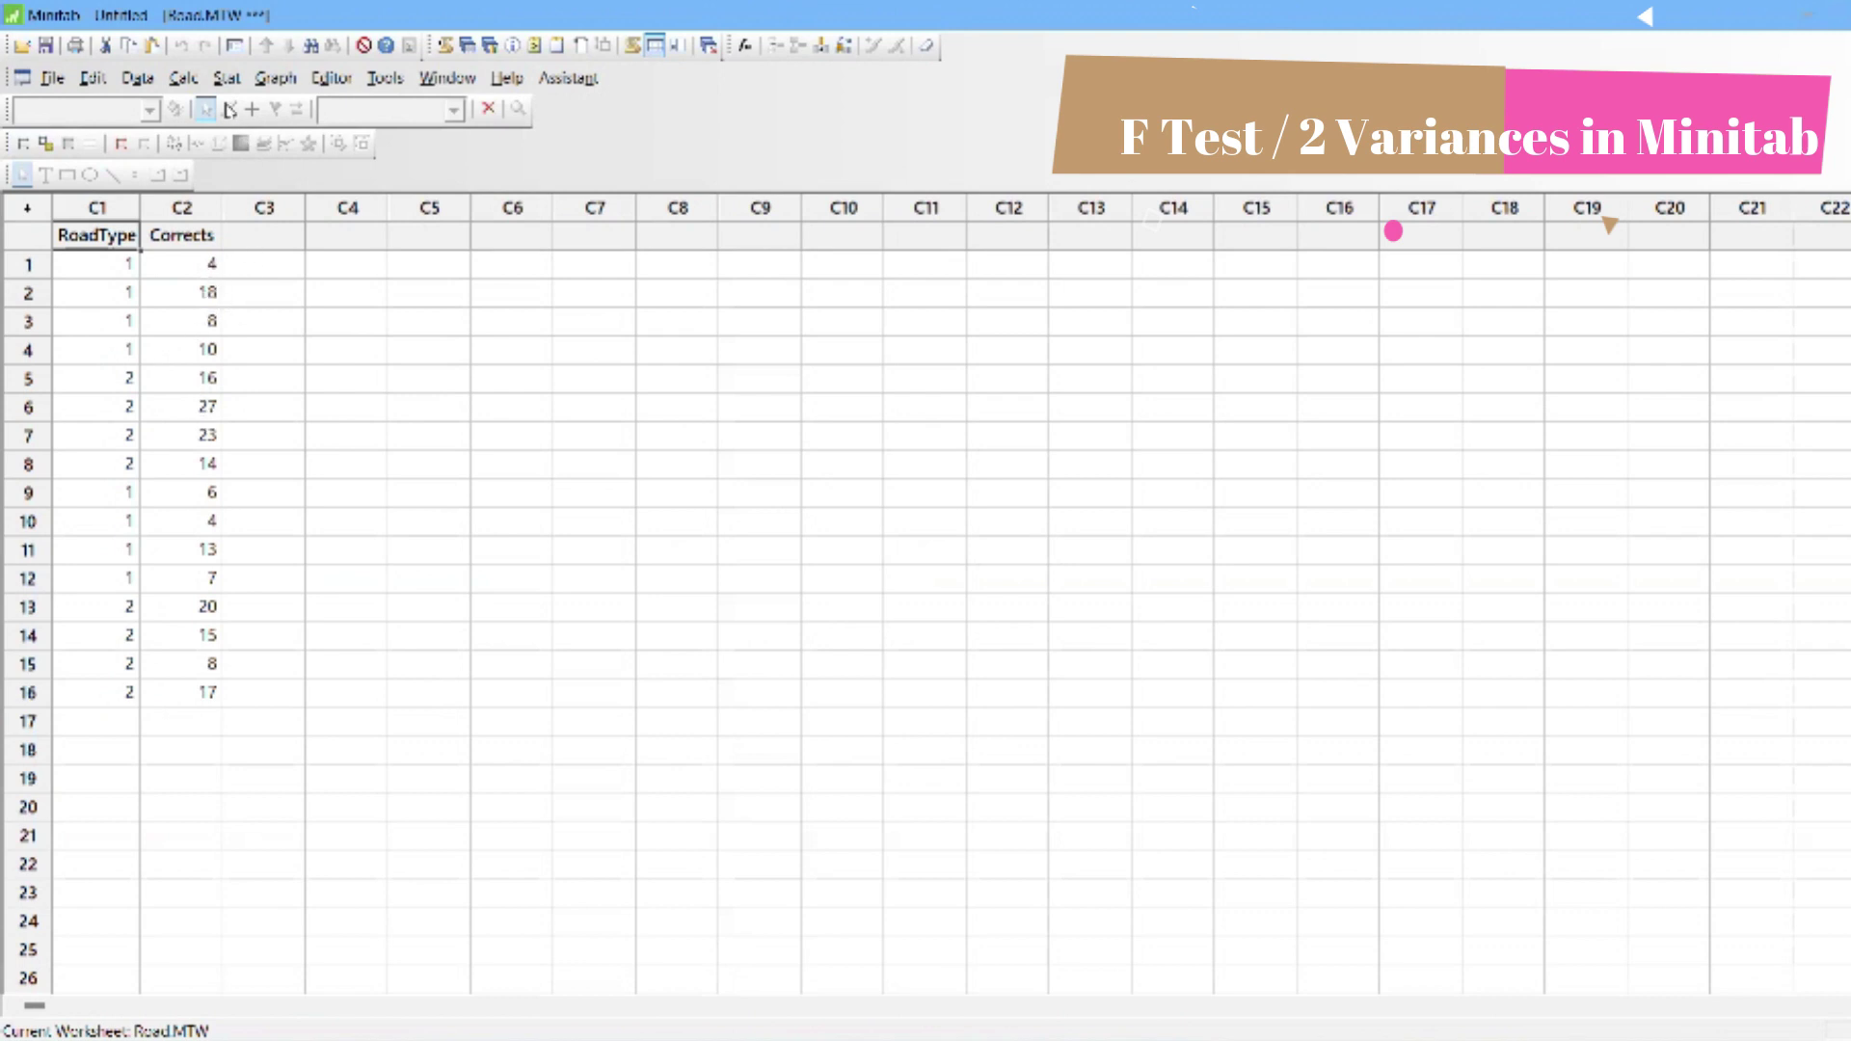
Run a 2 Variances test with both samples in one column, using Corrects as the samples and RoadType as the sample IDs.
left_click(221, 80)
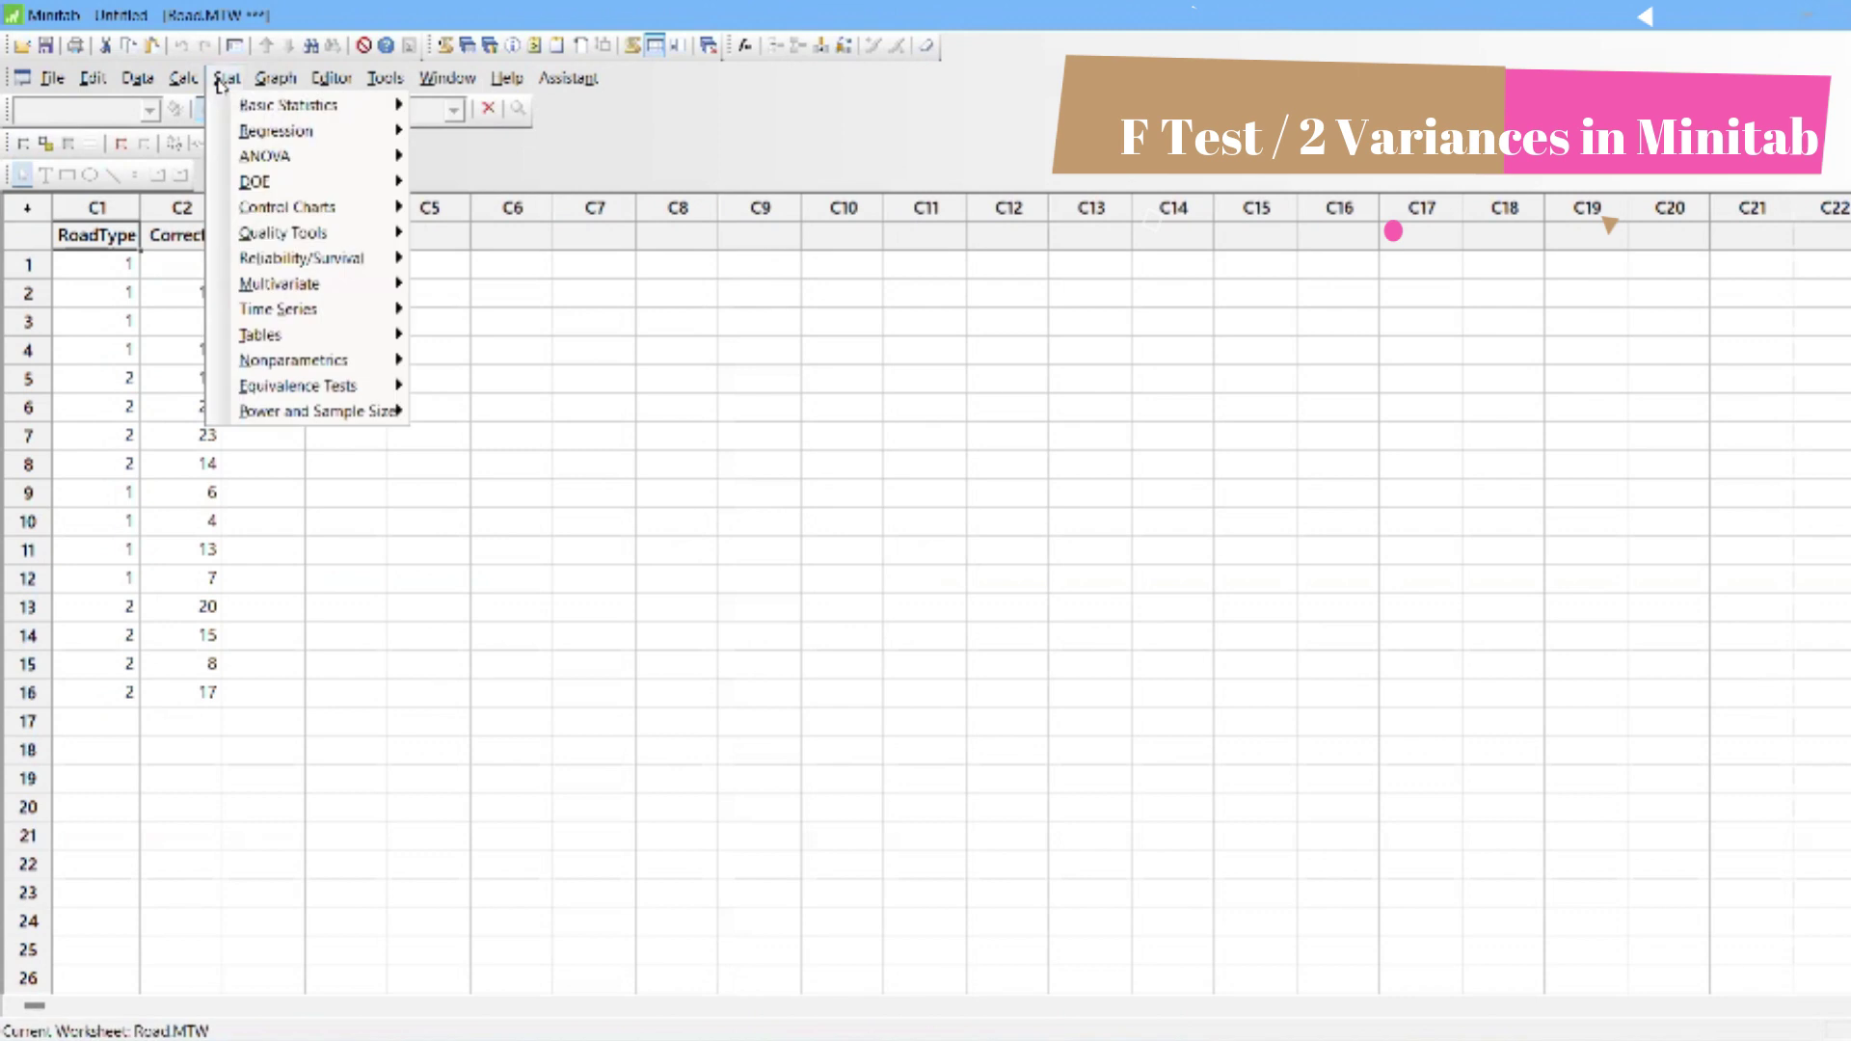
mouse_move(243, 105)
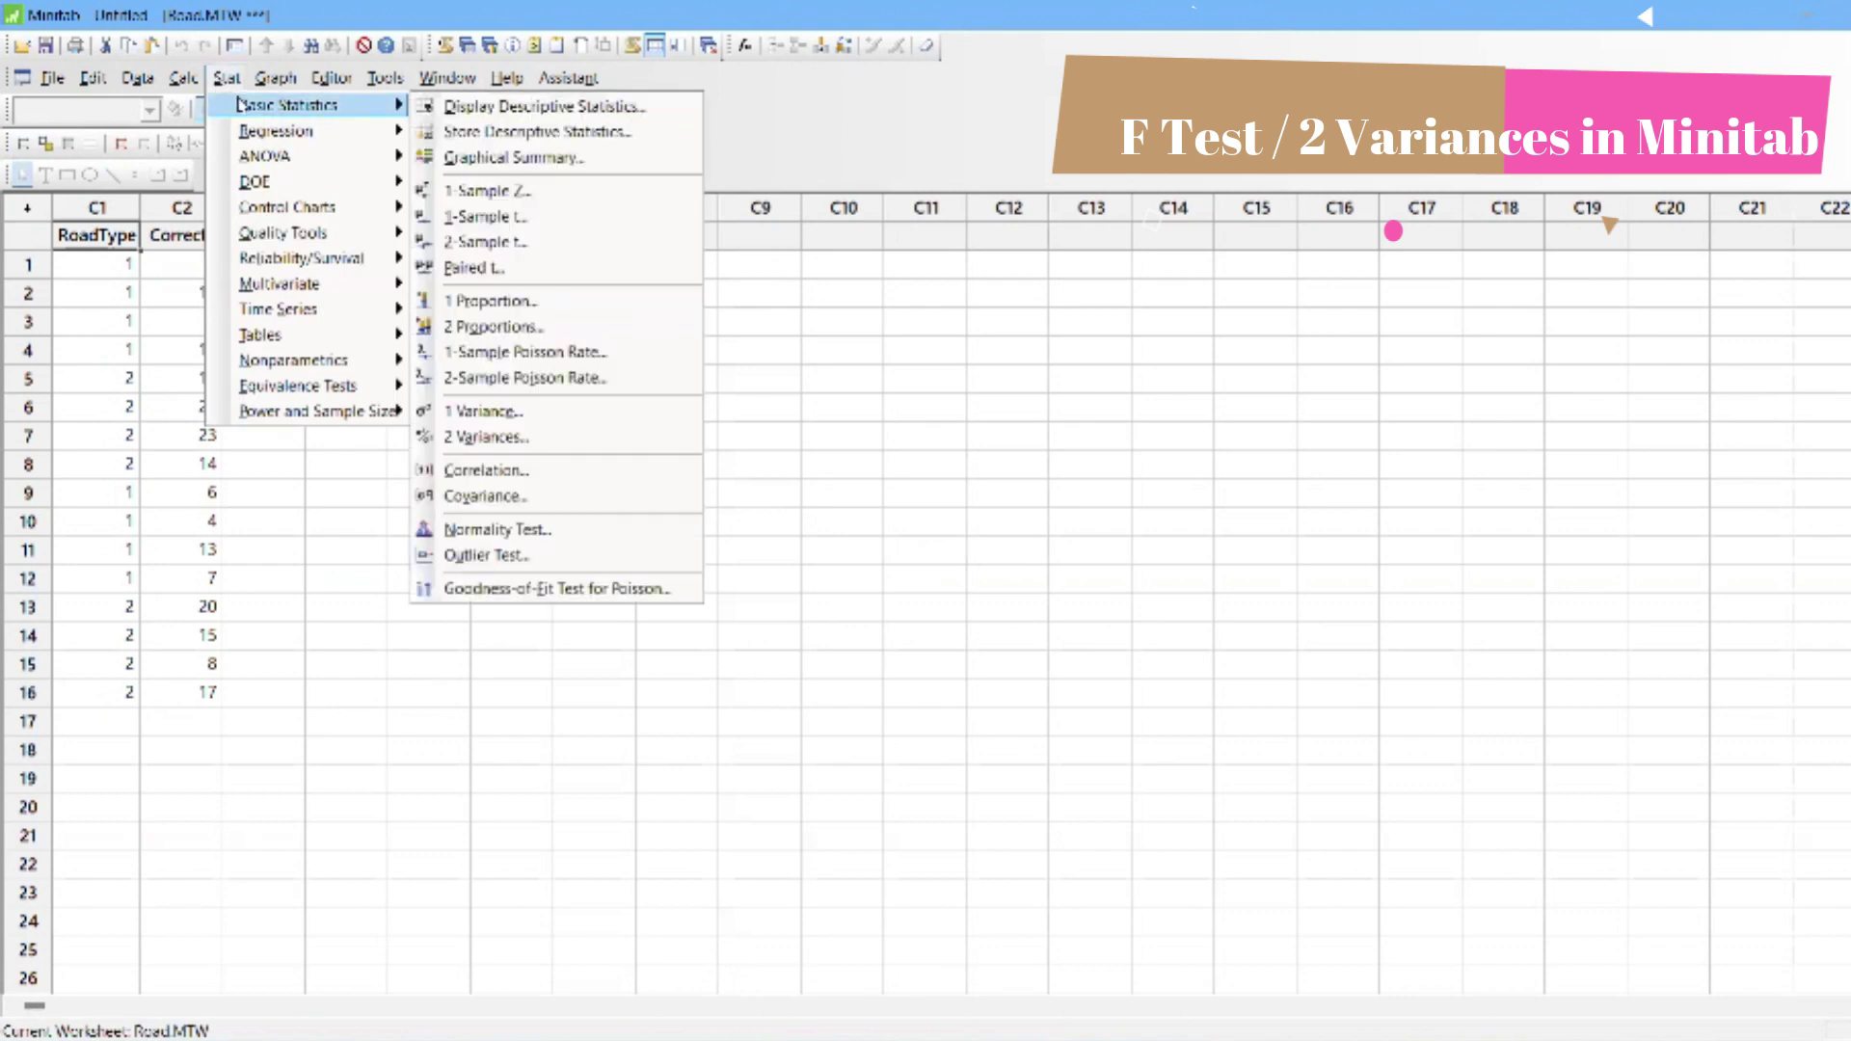
left_click(540, 436)
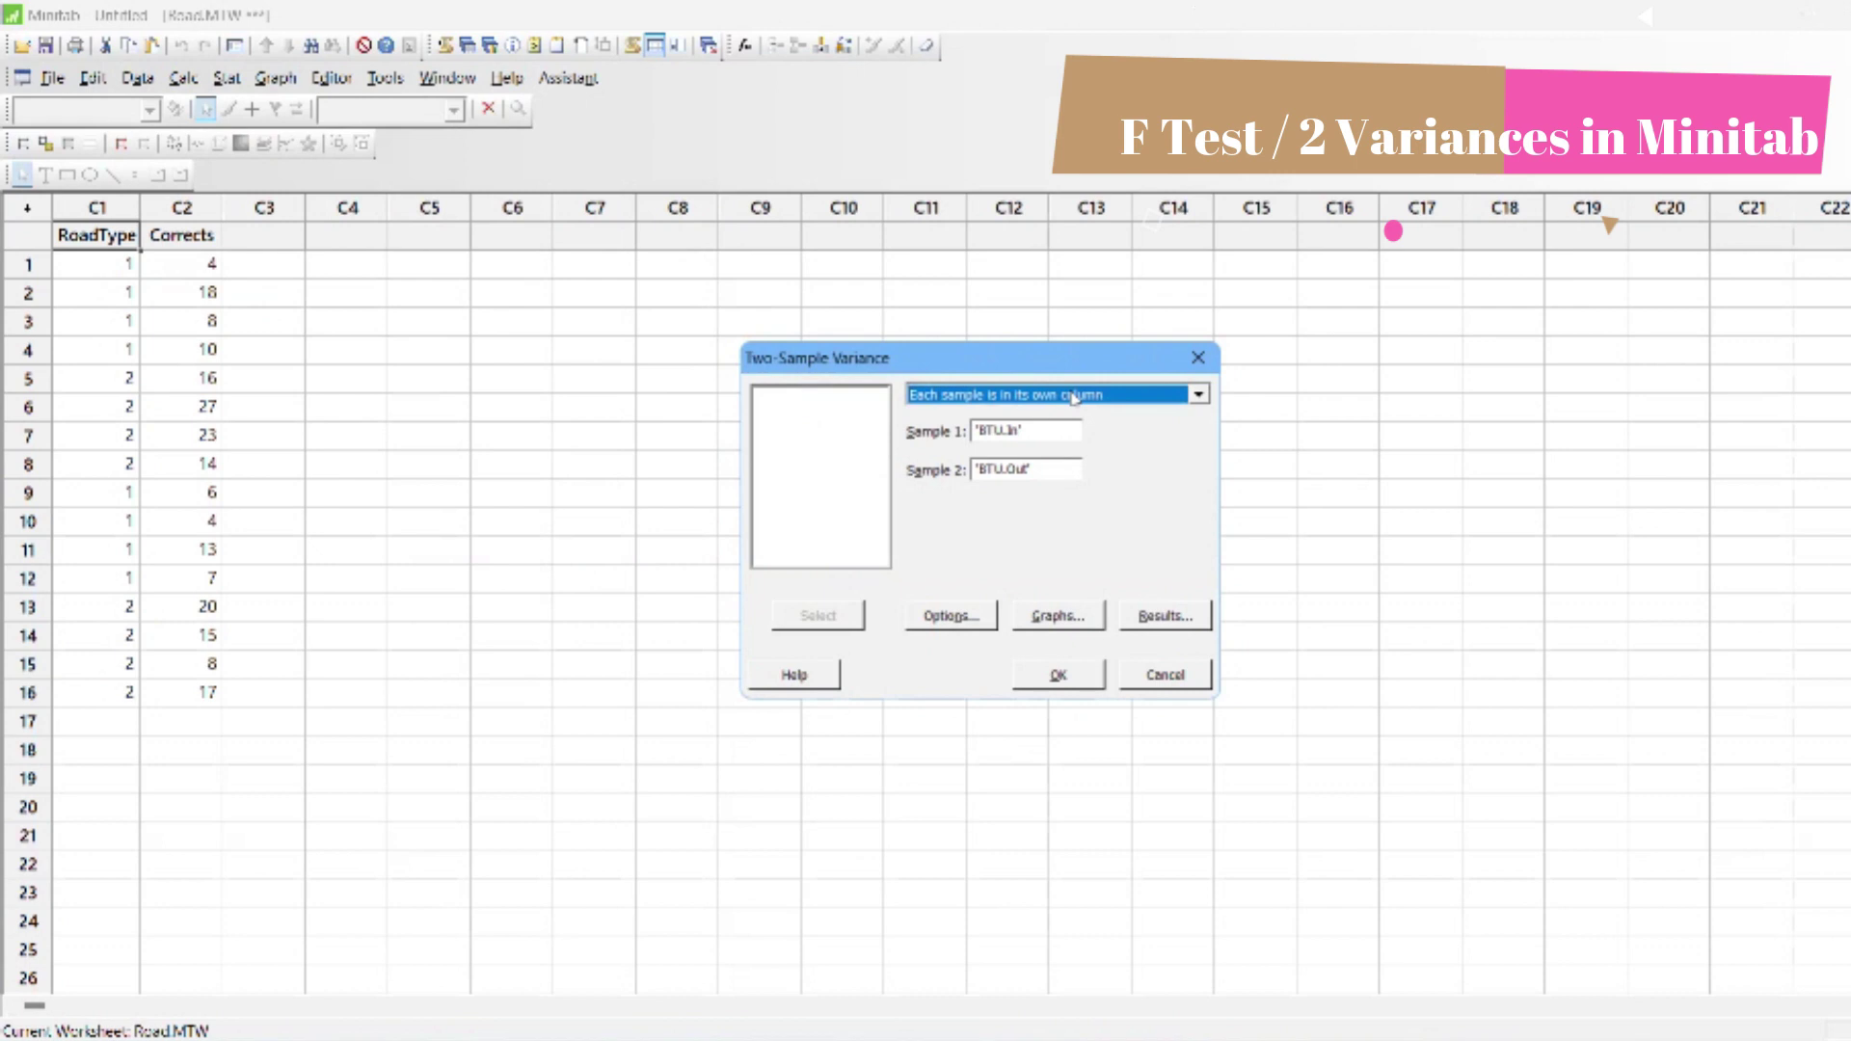
key("Up")
left_click(1056, 432)
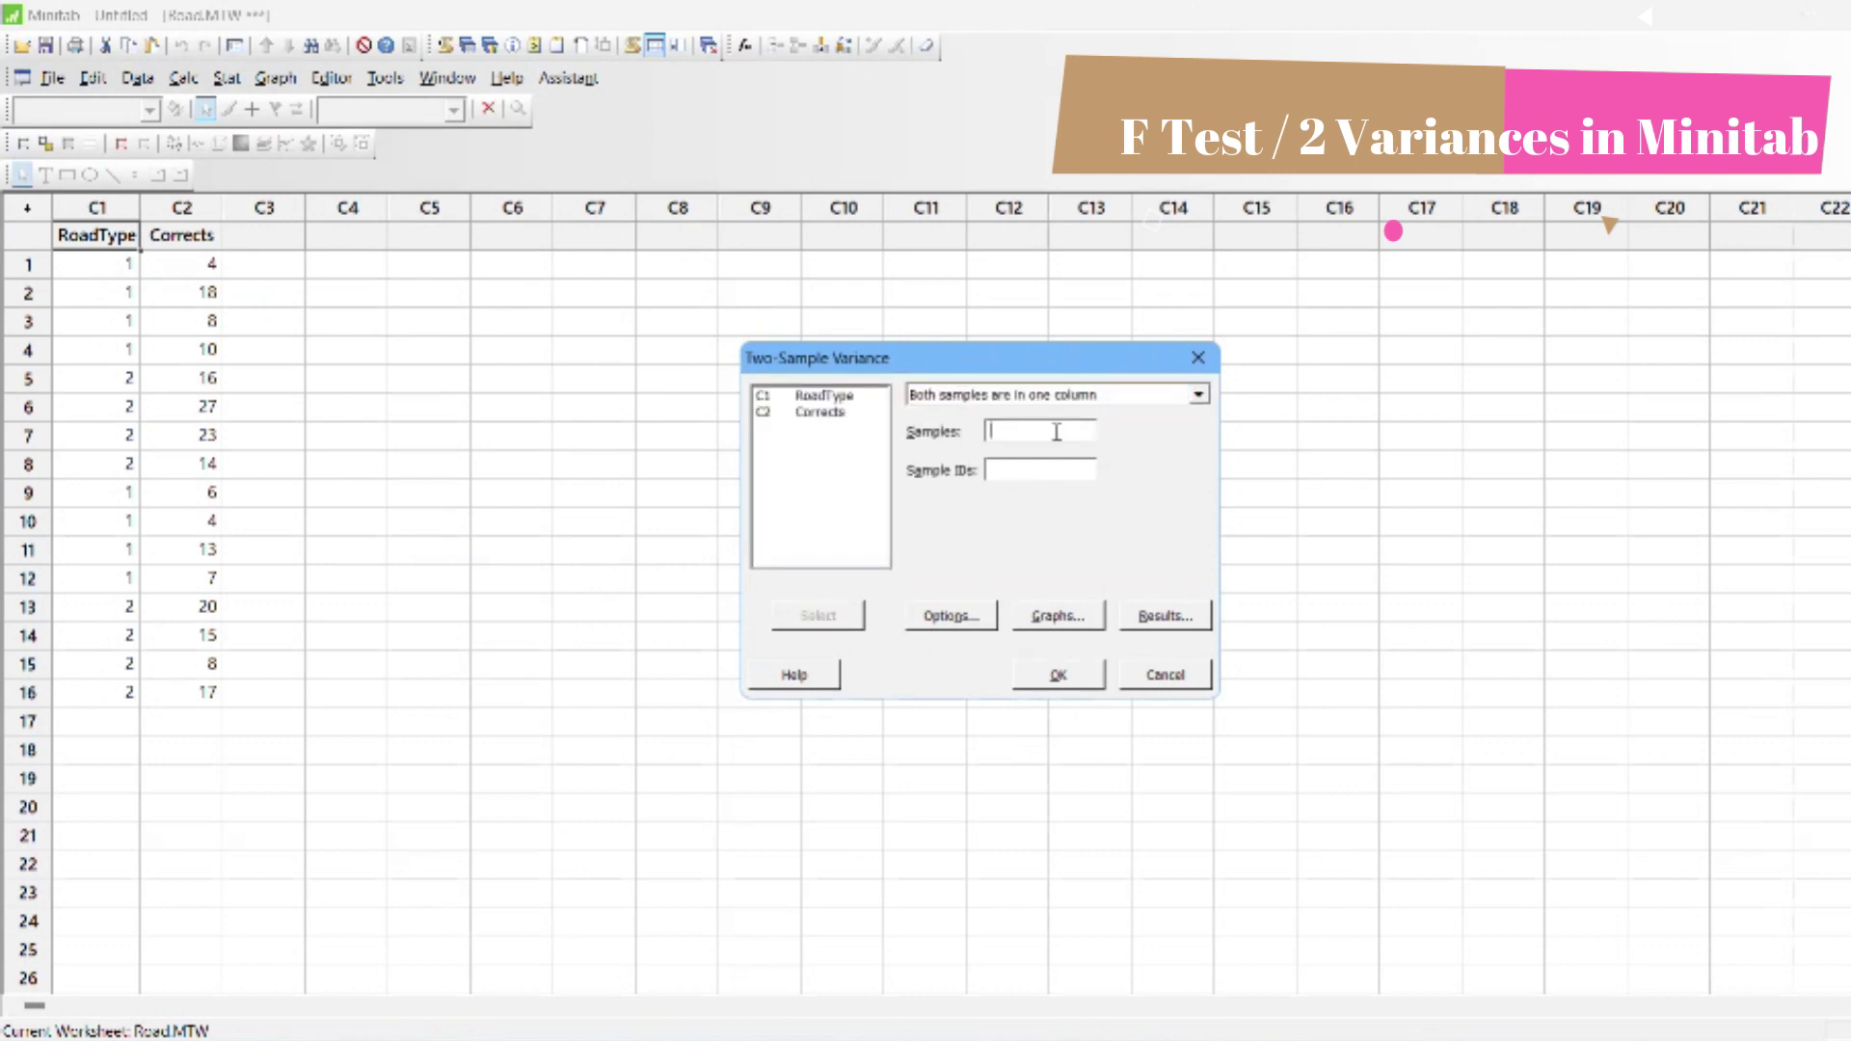
left_click(832, 414)
double_click(832, 413)
double_click(845, 397)
left_click(1078, 674)
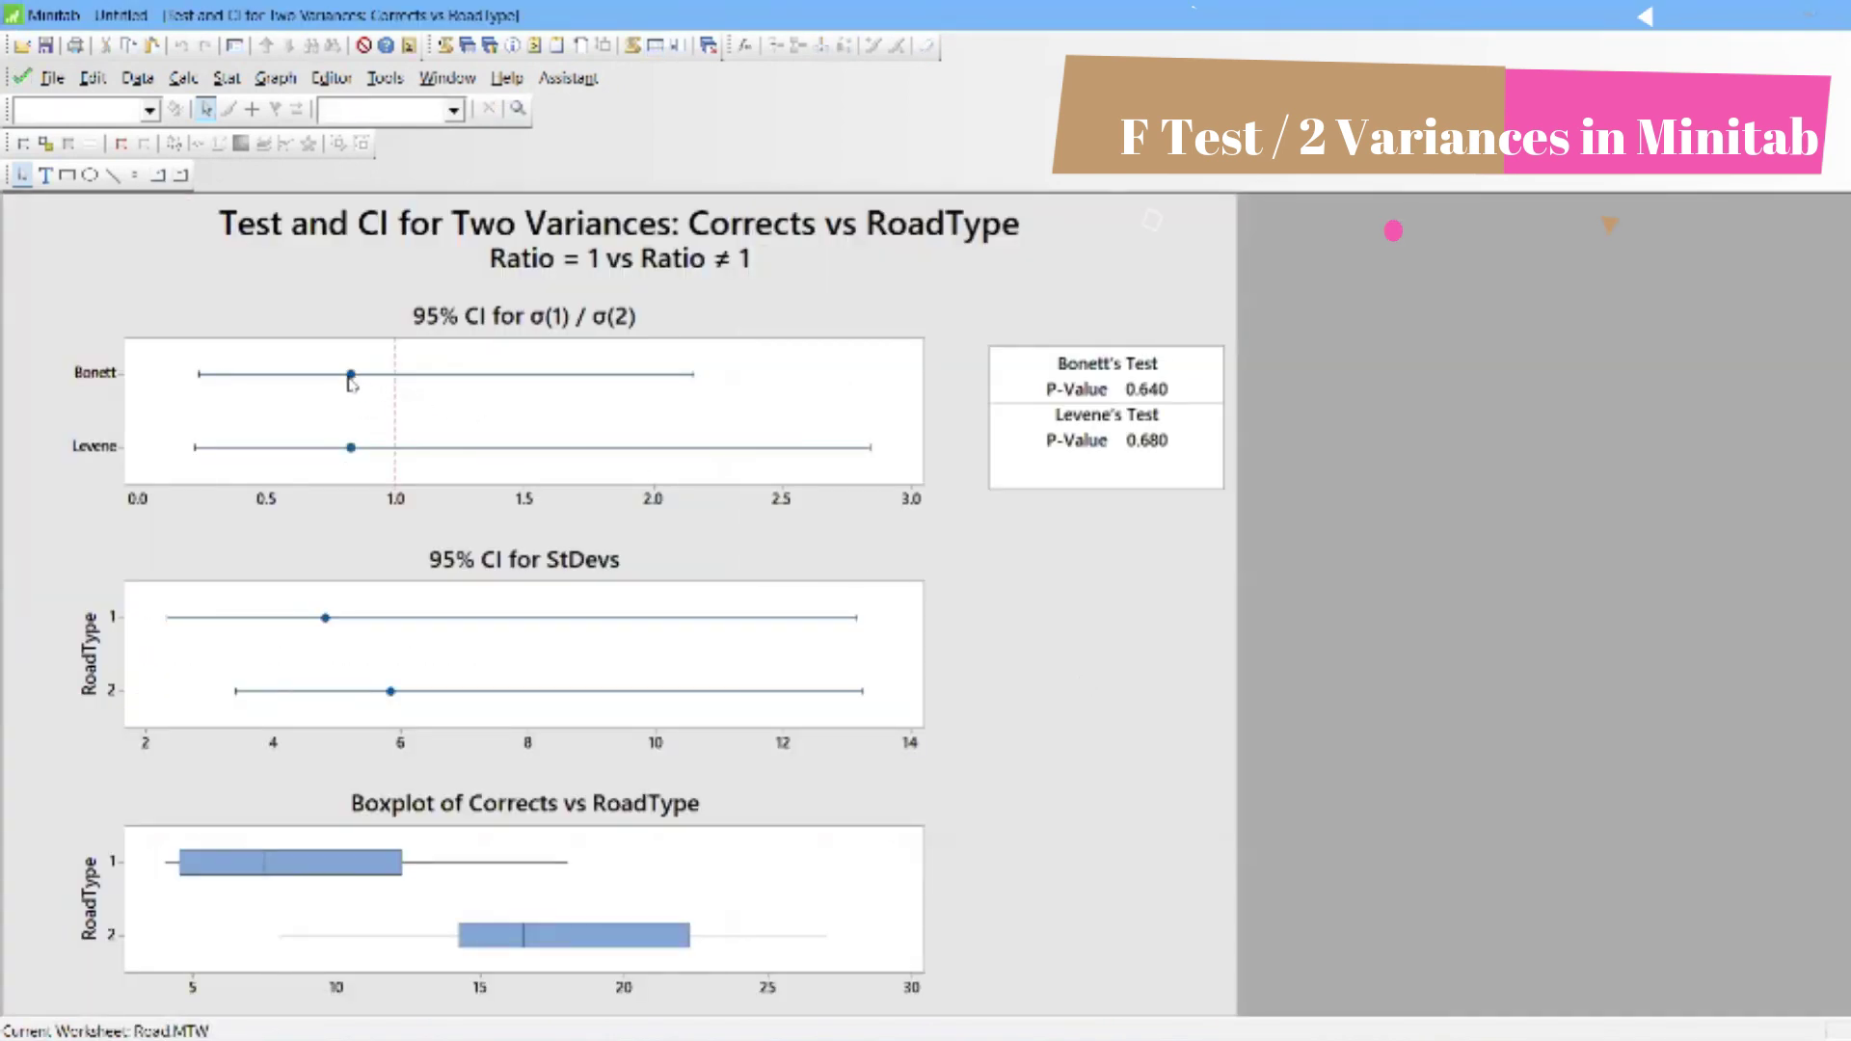
Examine the confidence intervals in the Corrects vs RoadType summary plot and the test's session output from its heading.
mouse_move(350, 381)
mouse_move(361, 451)
mouse_move(324, 631)
mouse_move(392, 695)
left_click(445, 47)
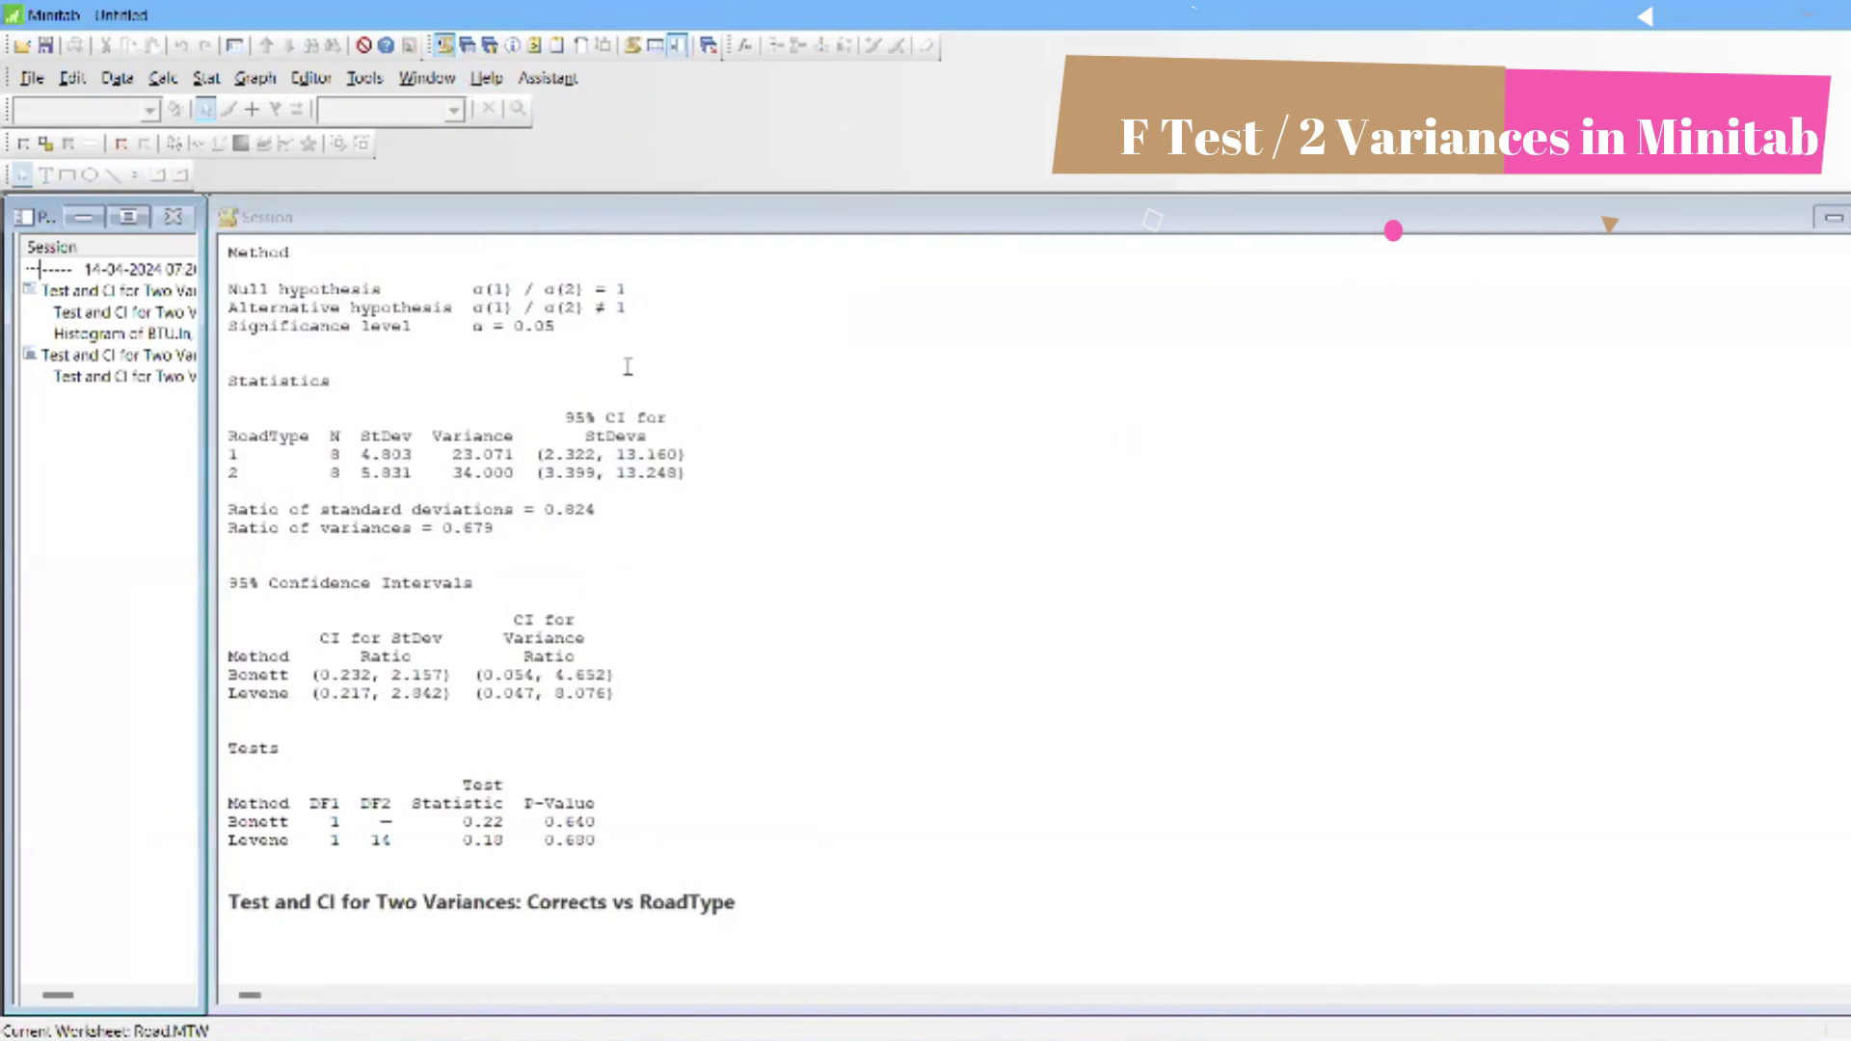
left_click(687, 295)
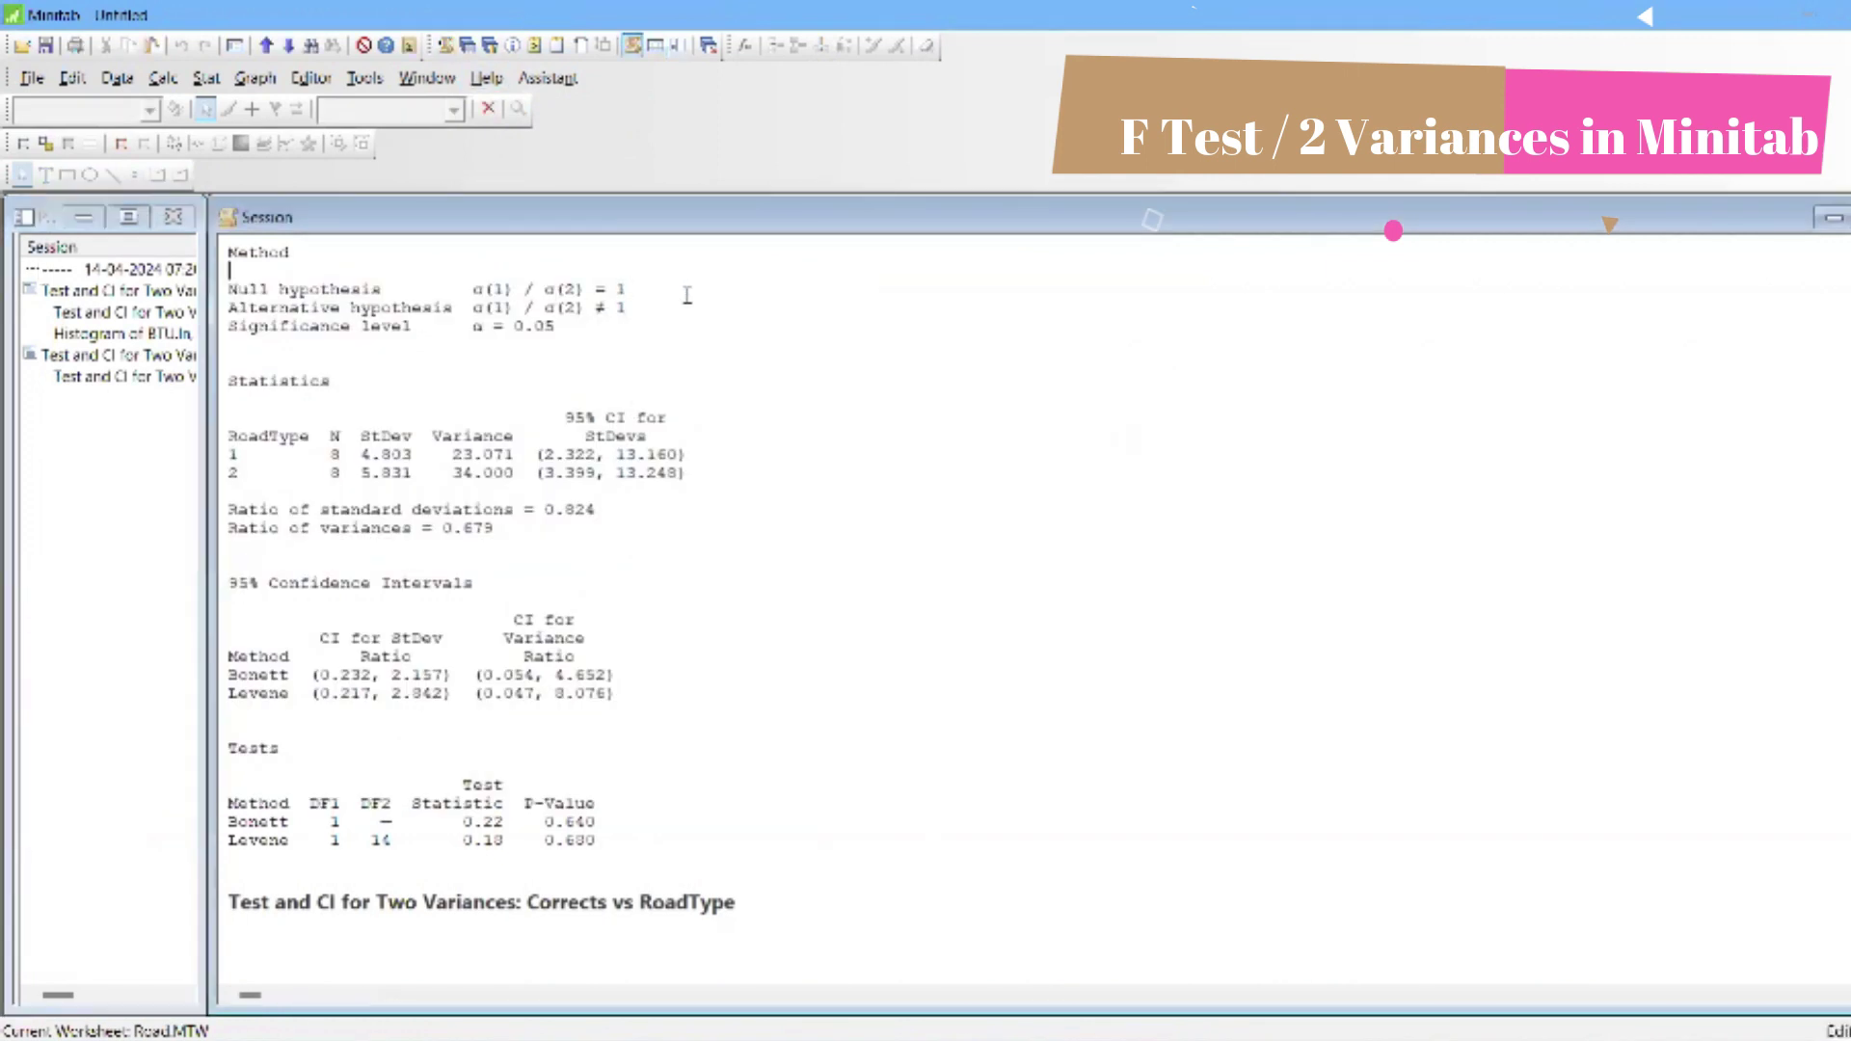
scroll(687, 295, "up", 3)
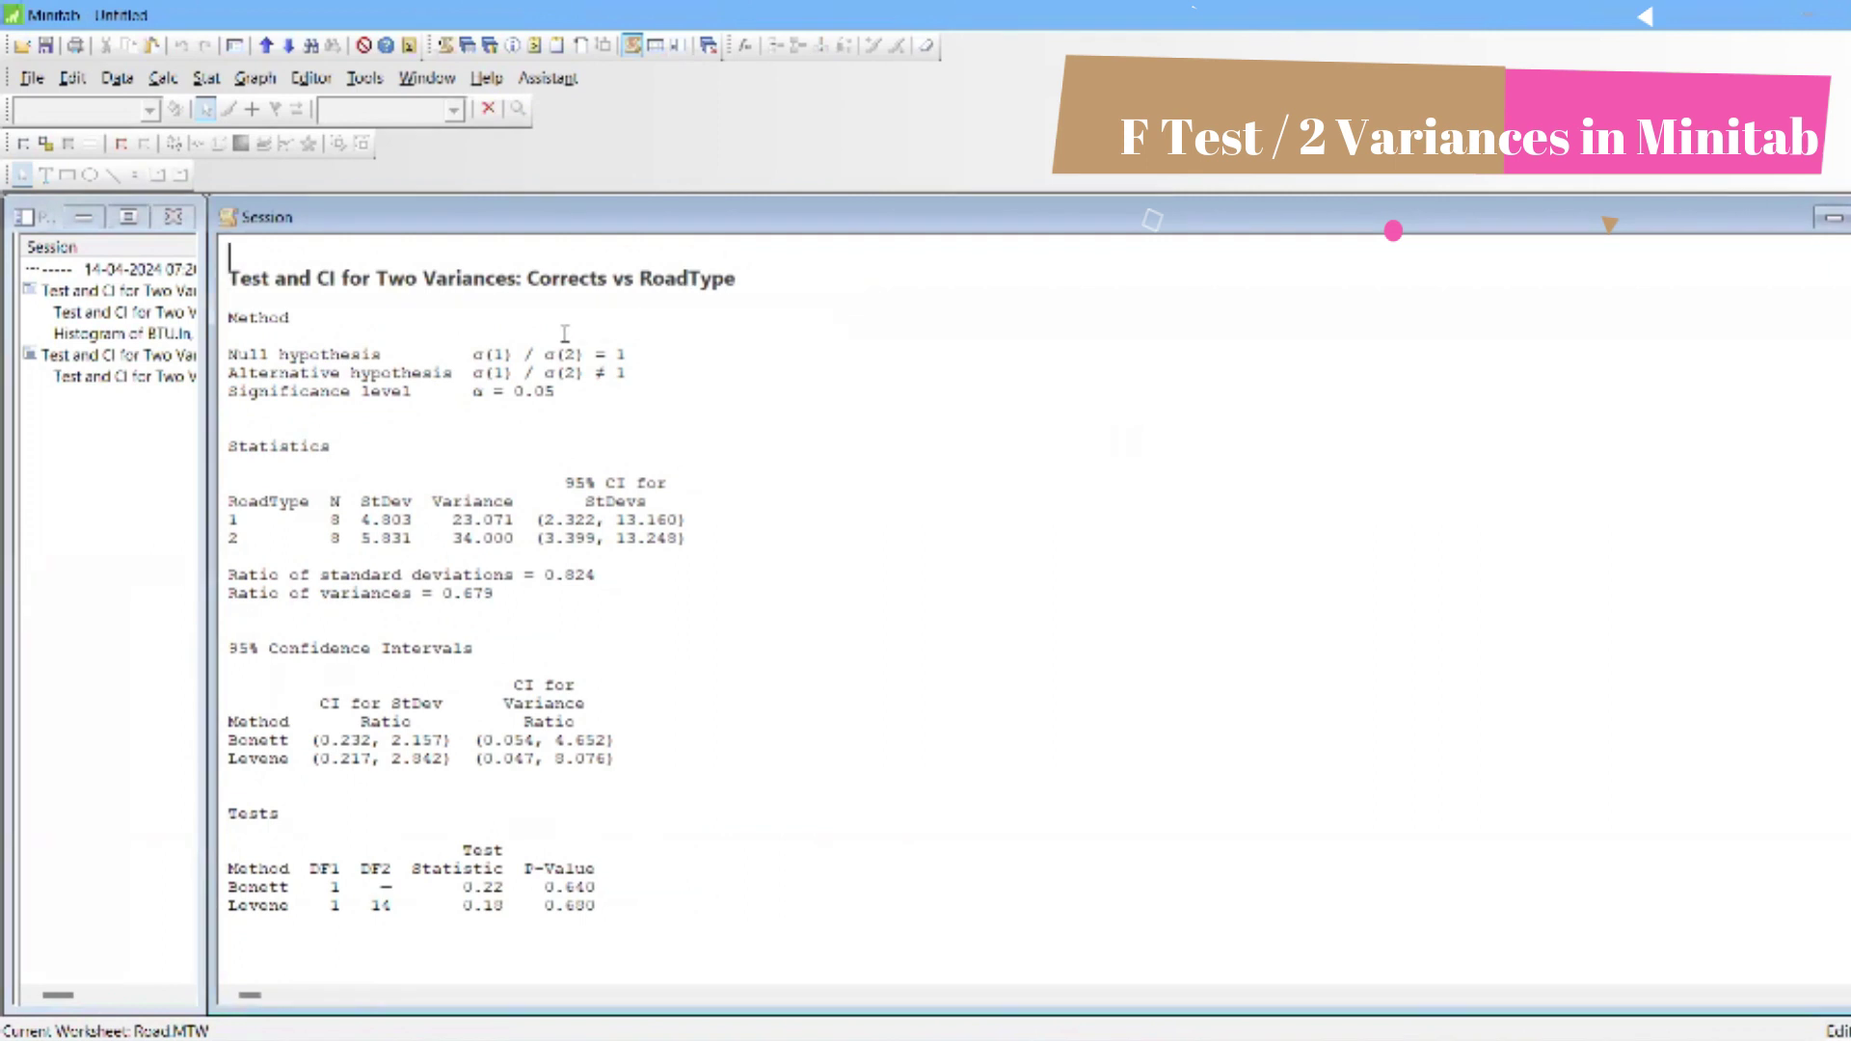